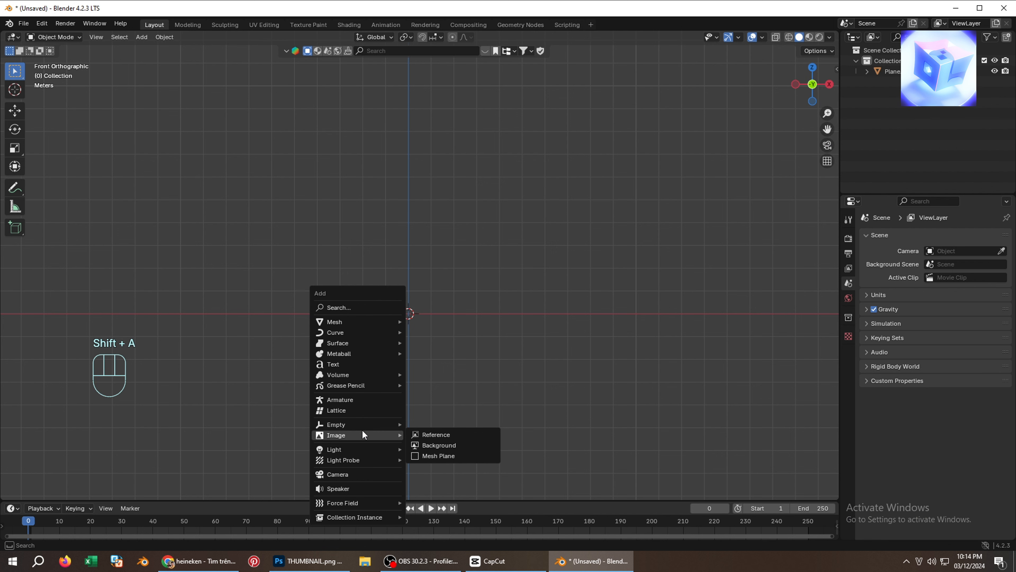
Add images.jpg from the heineken folder as a reference image.
left_click(425, 437)
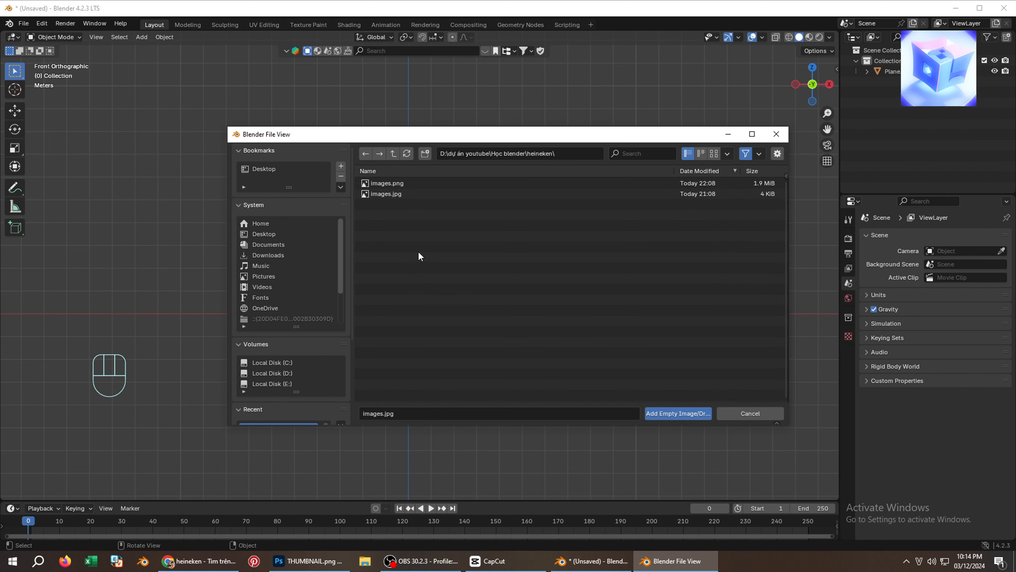
left_click(392, 195)
left_click(654, 415)
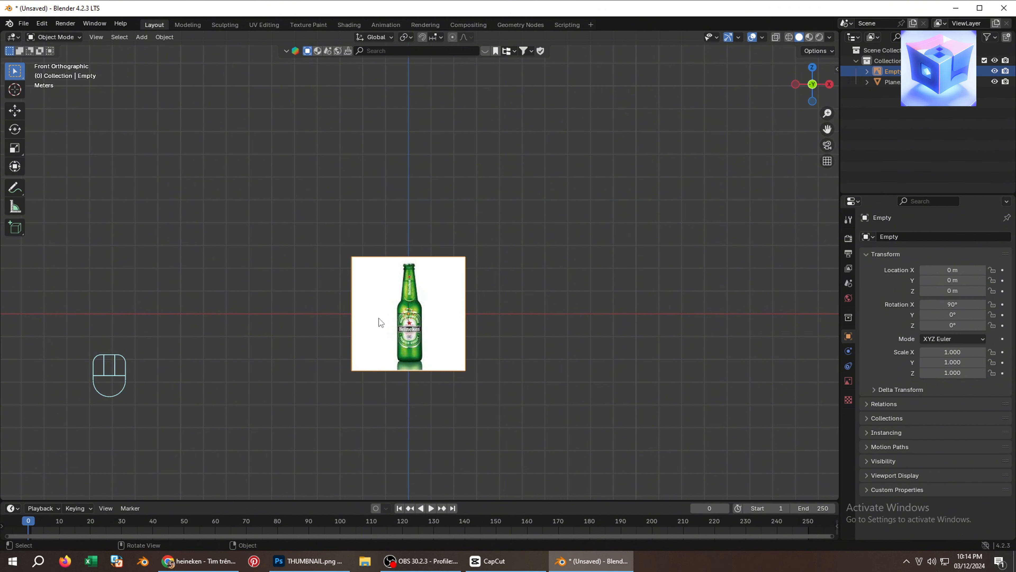
Move the reference image up about 2.13 m along Z so the bottle's base sits at the world origin's height.
middle_click_drag(404, 299, 440, 315)
key("ctrl+KP_3")
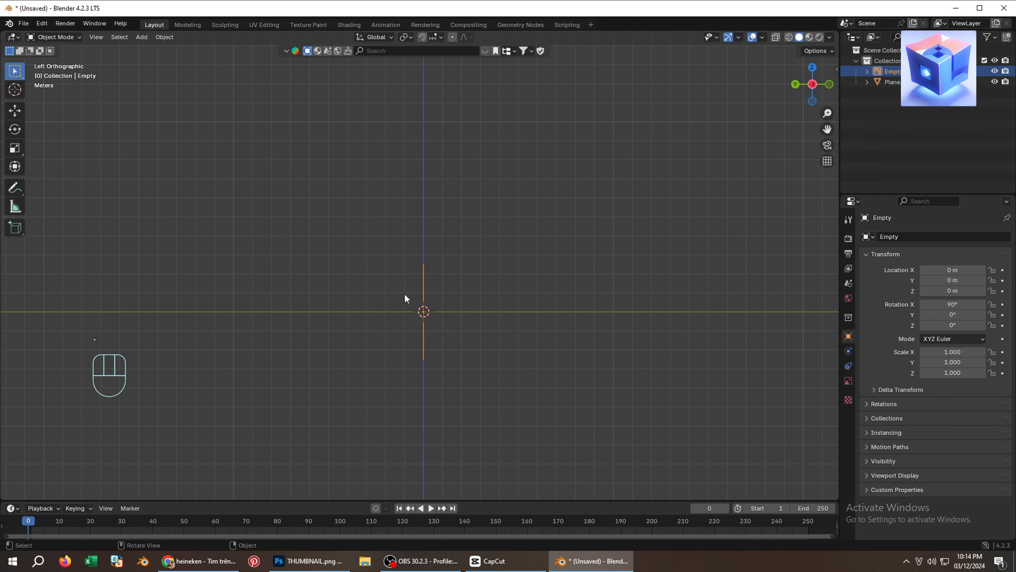
key("grave")
left_click(332, 242)
scroll(441, 284, "up", 3)
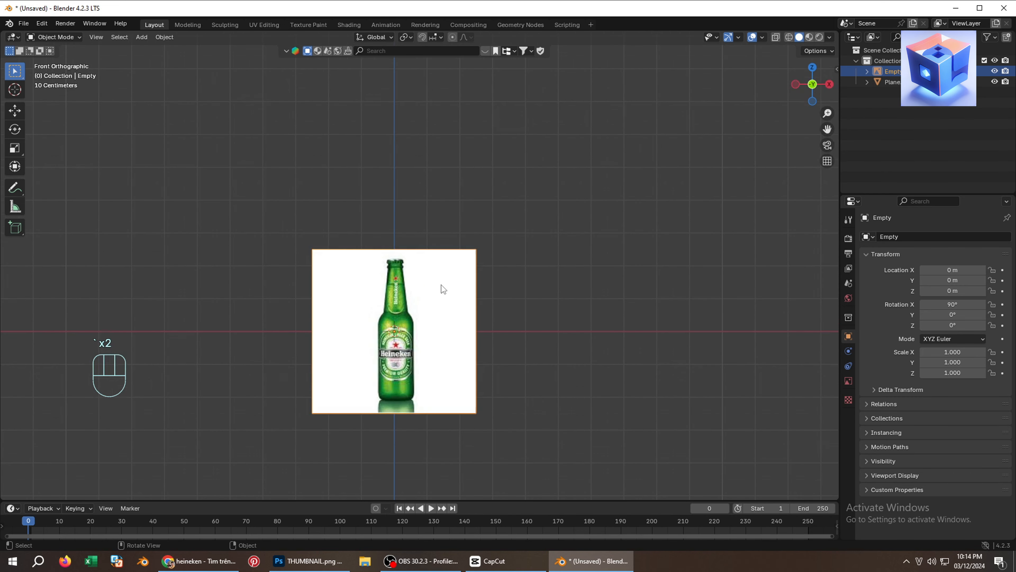
key("g")
middle_click(399, 305)
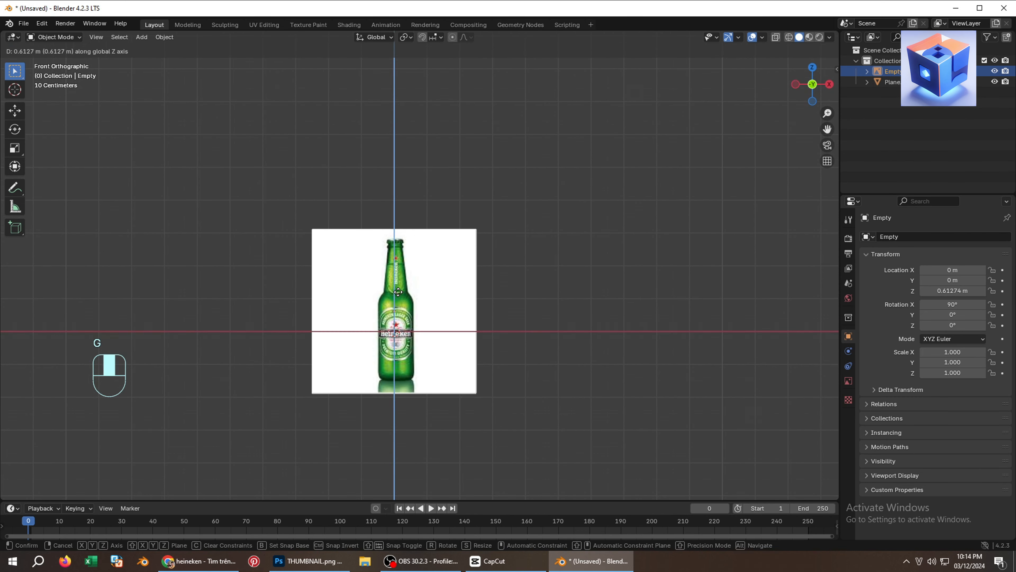
left_click(399, 245)
scroll(399, 266, "up", 5)
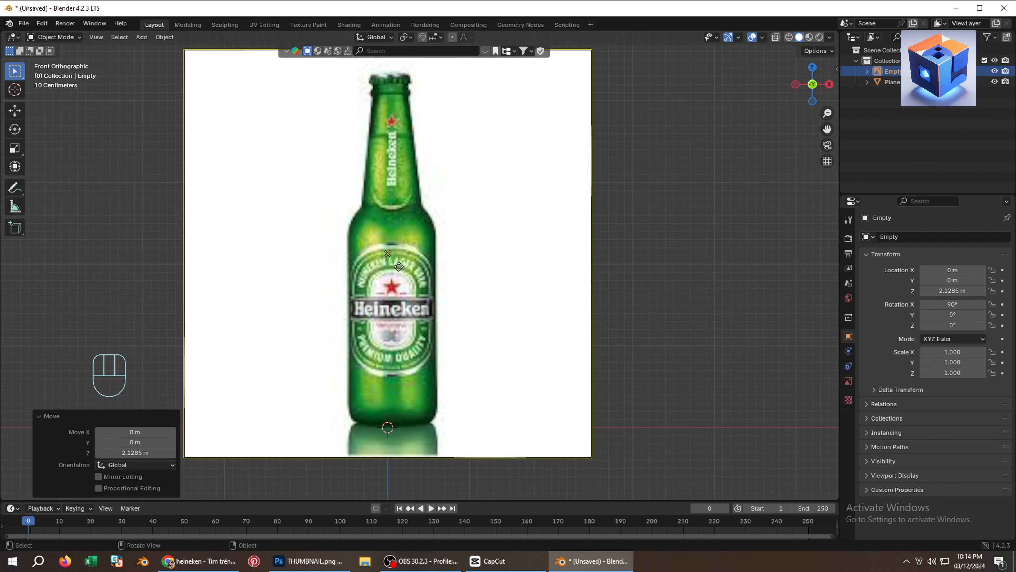
Move the reference image about -0.05 m along X to centre the bottle on the vertical axis.
scroll(398, 266, "down", 1)
key("g")
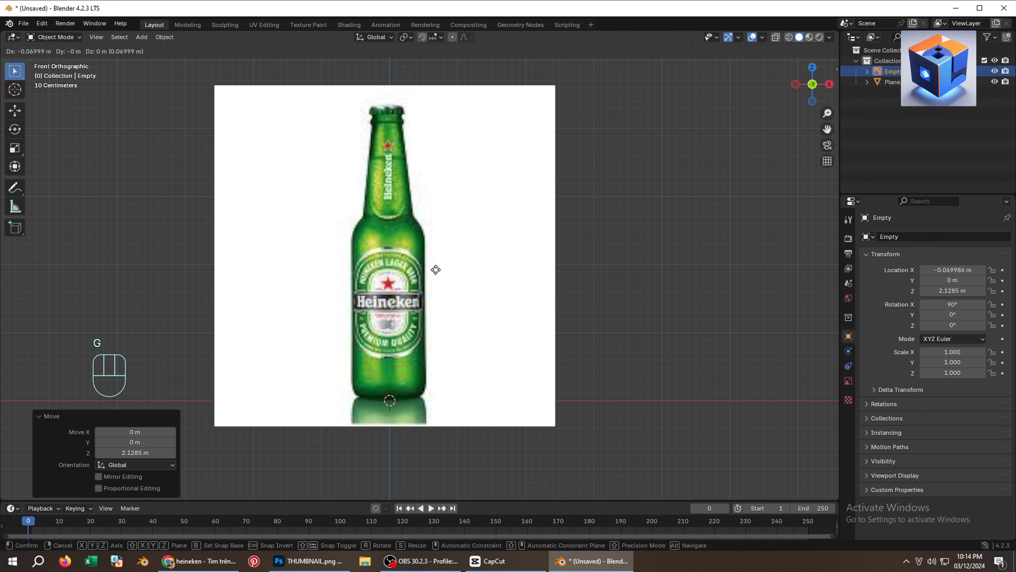
key("x")
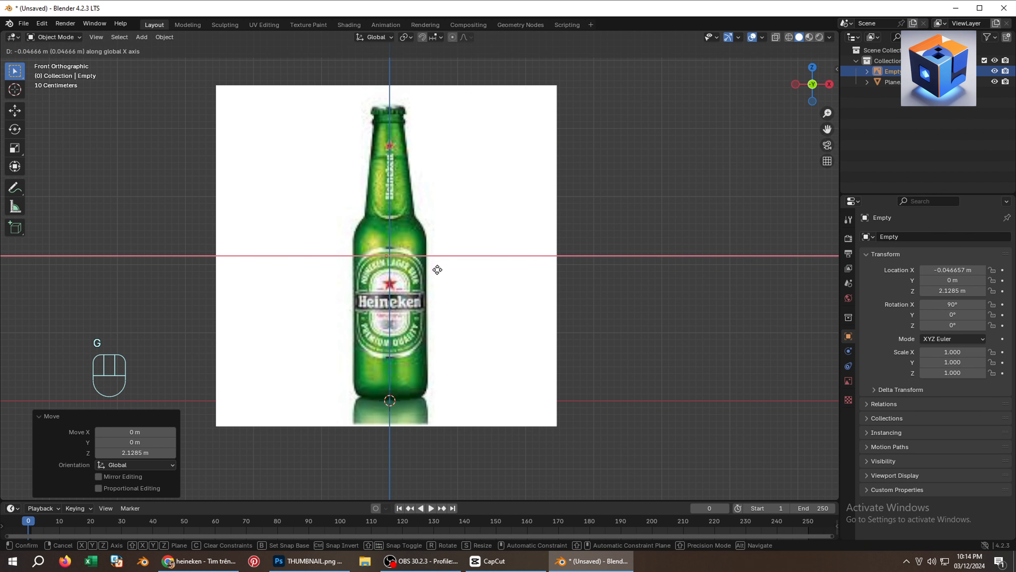
left_click(438, 272)
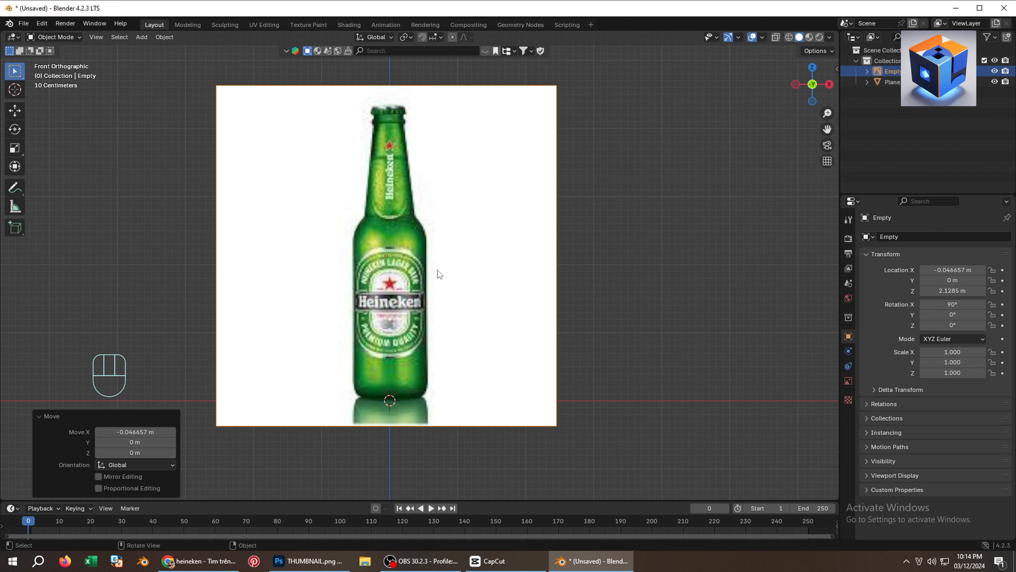
Add a plane mesh at the bottle's base.
key("shift+a")
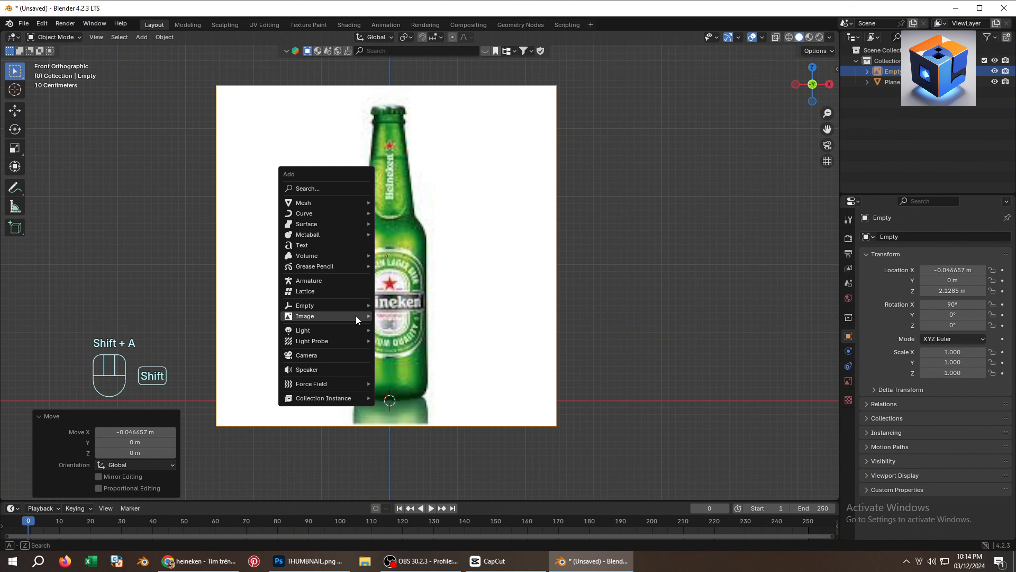
mouse_move(339, 207)
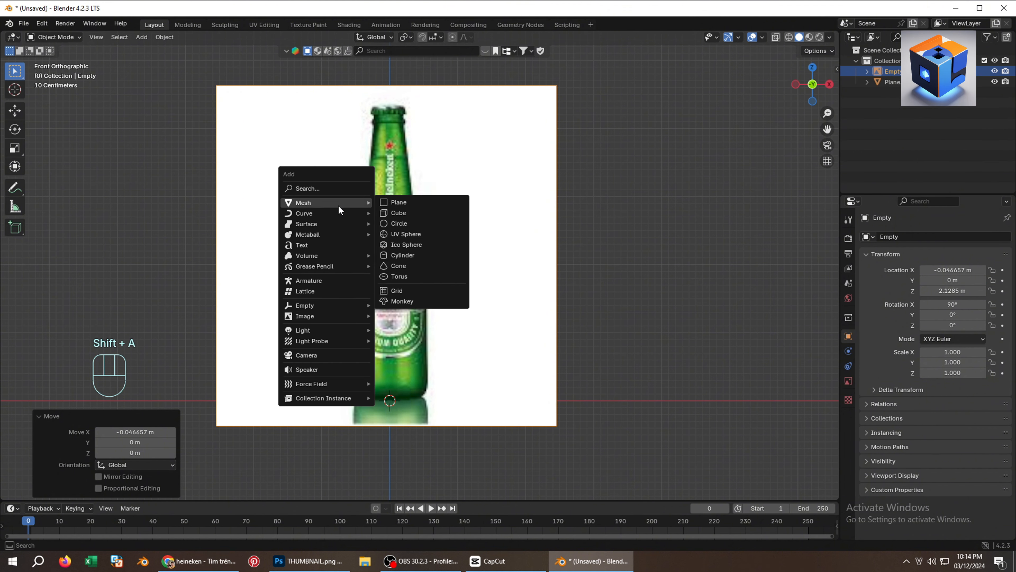
left_click(407, 202)
Move the reference image back about 2.44 m along Y, behind the plane.
scroll(401, 392, "up", 3)
middle_click_drag(375, 387, 379, 422)
scroll(379, 422, "down", 2)
middle_click_drag(433, 389, 340, 390)
left_click(462, 316)
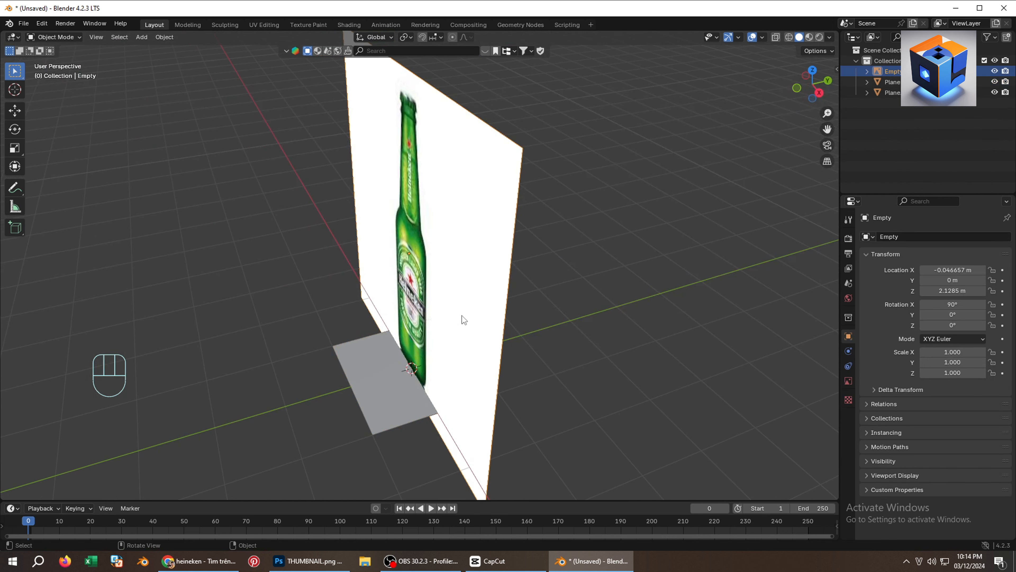
key("g")
key("y")
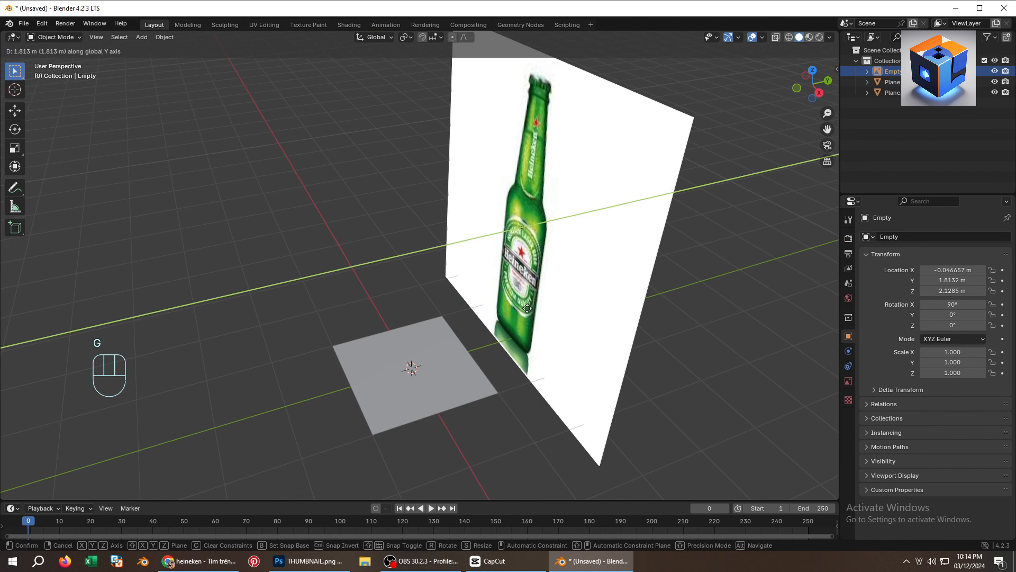
left_click(562, 304)
Merge all vertices of the new plane at its center in Edit Mode, using vertex selection.
middle_click_drag(562, 303, 558, 351)
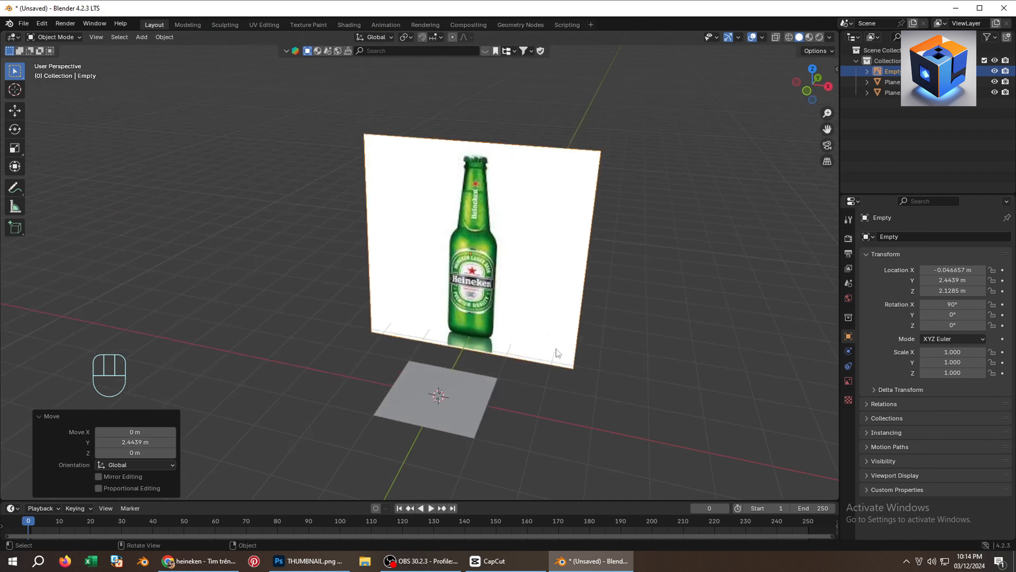
left_click(466, 403)
scroll(466, 403, "up", 2)
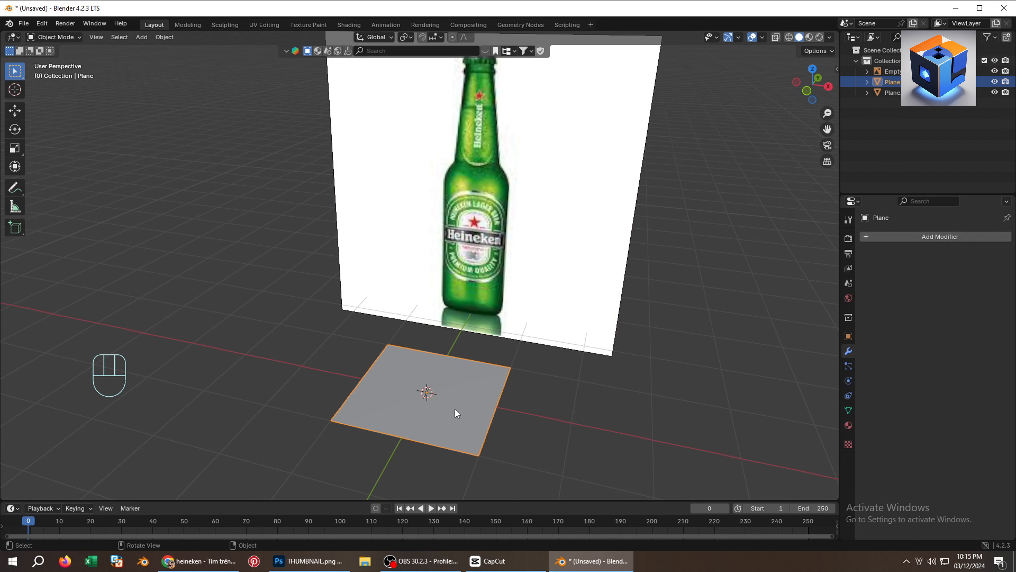
key("Tab")
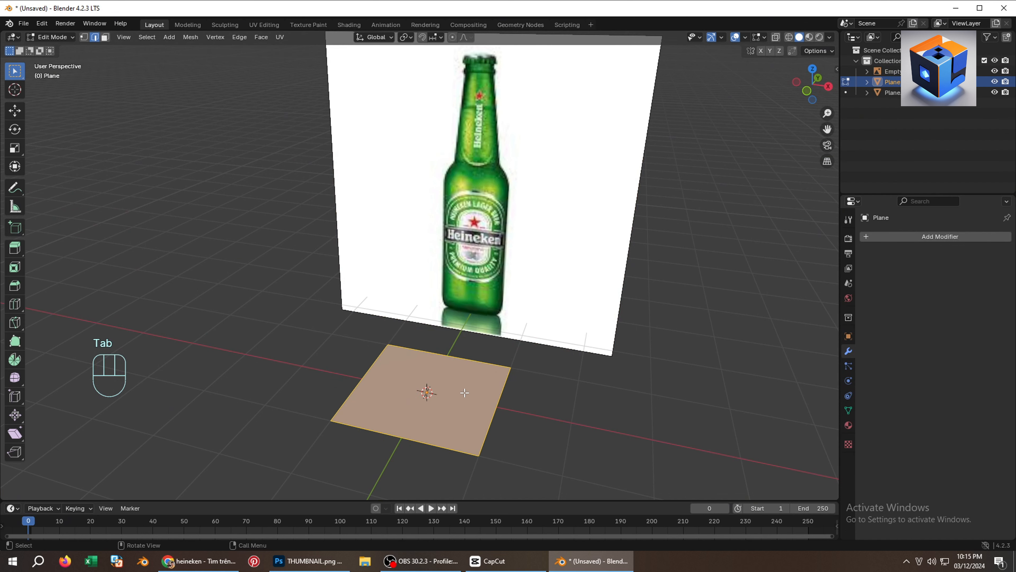
key("m")
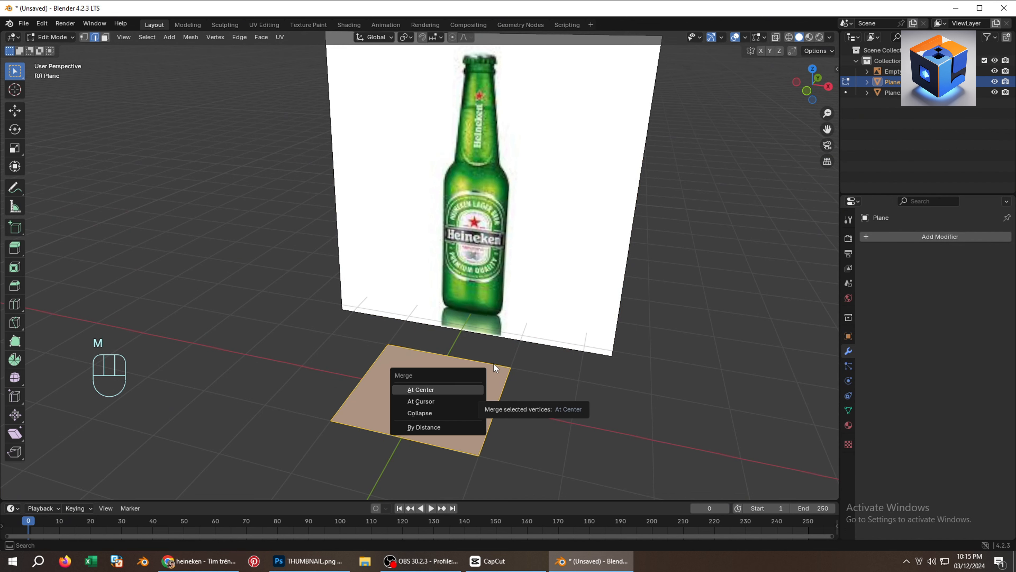
key("Escape")
key("1")
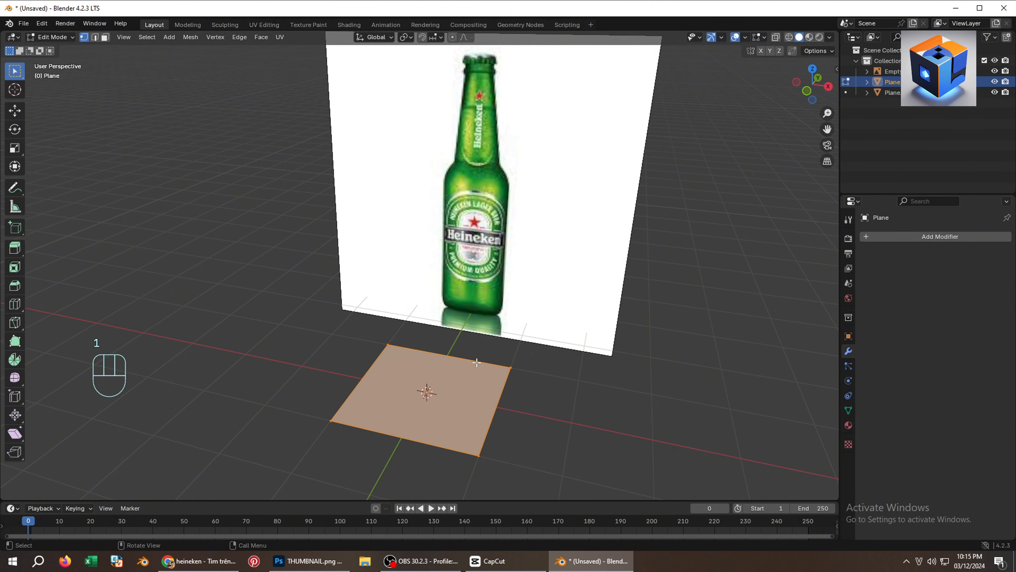
key("m")
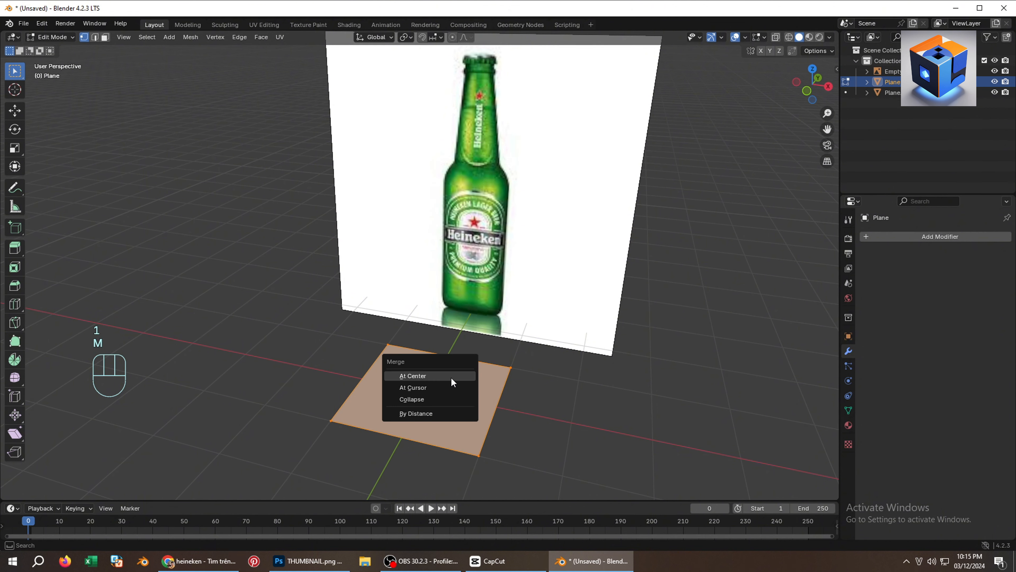
left_click(451, 377)
Add a Screw modifier to the plane object that was merged to a single point.
scroll(438, 390, "down", 2)
middle_click_drag(450, 387, 468, 386)
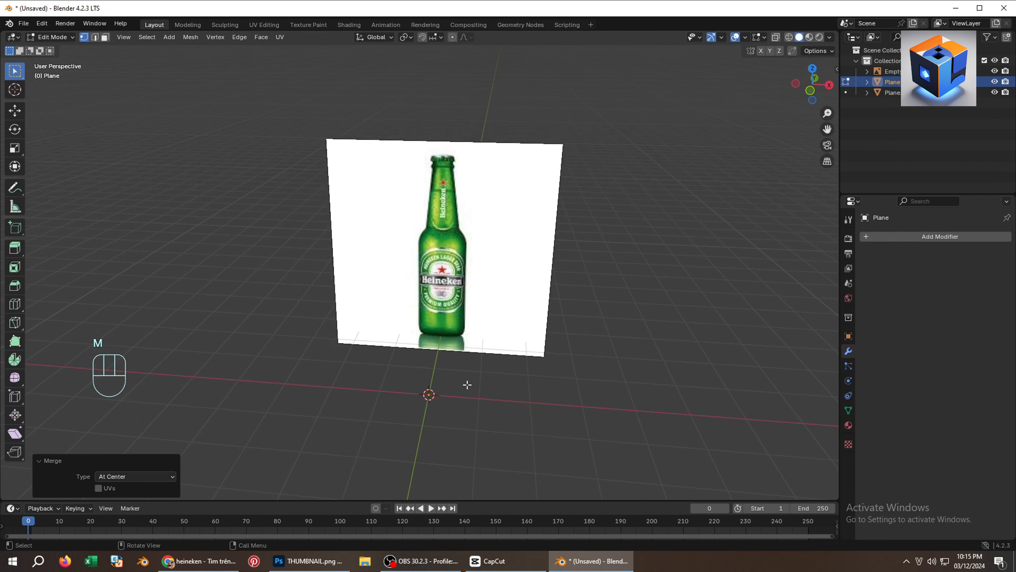
key("grave")
key("grave")
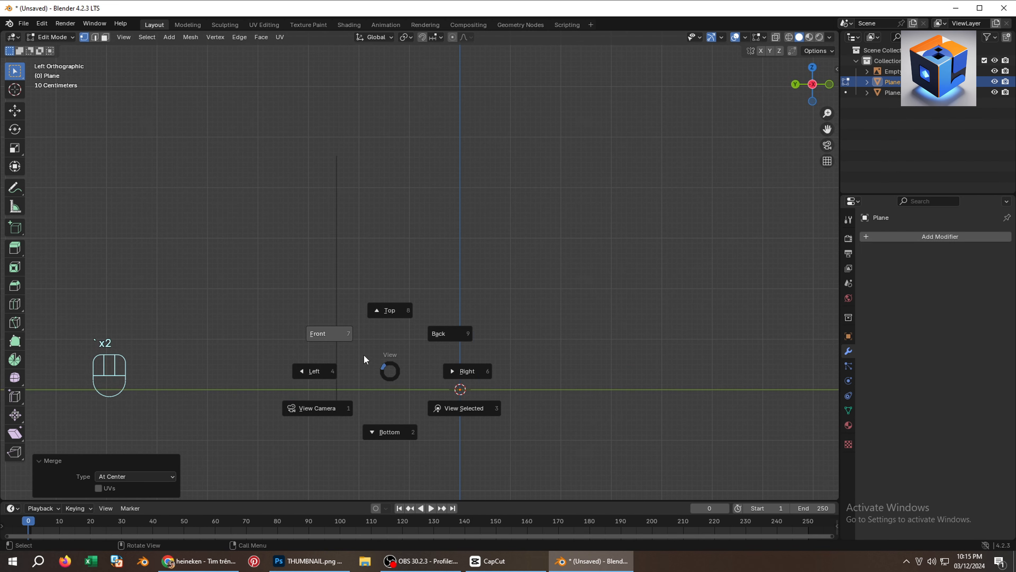
left_click(340, 335)
scroll(485, 393, "up", 5)
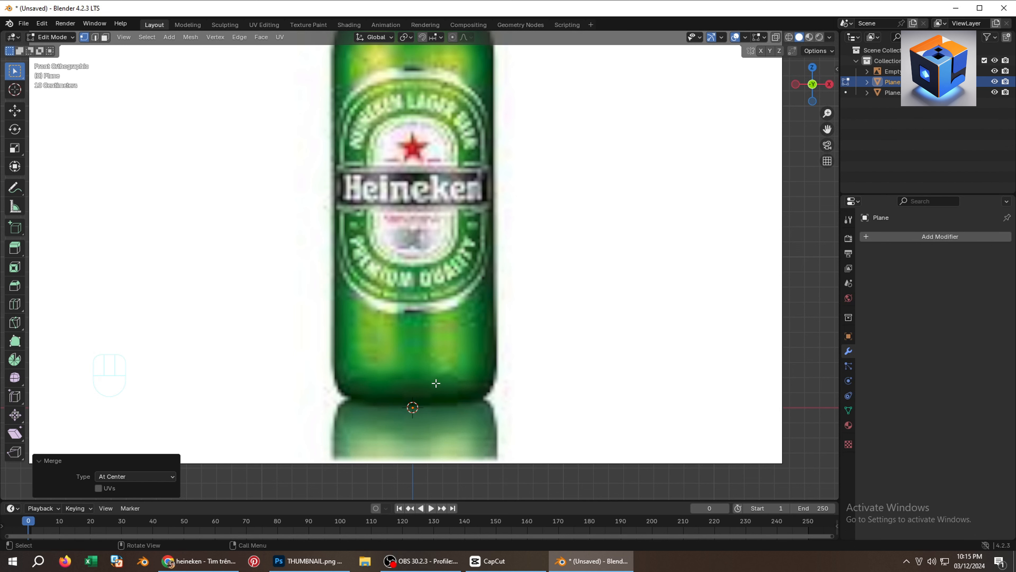
key("e")
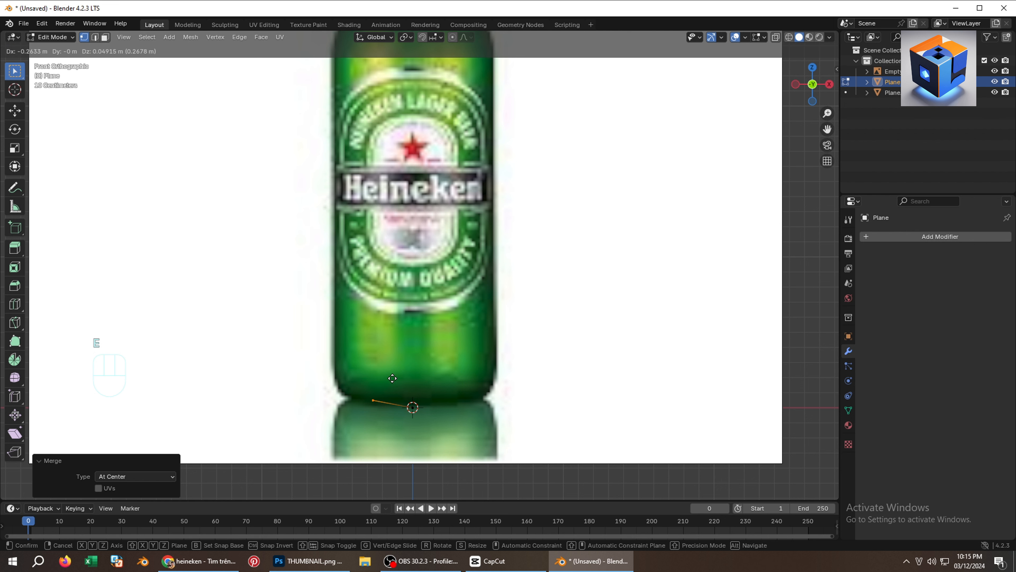
right_click(393, 378)
left_click(905, 233)
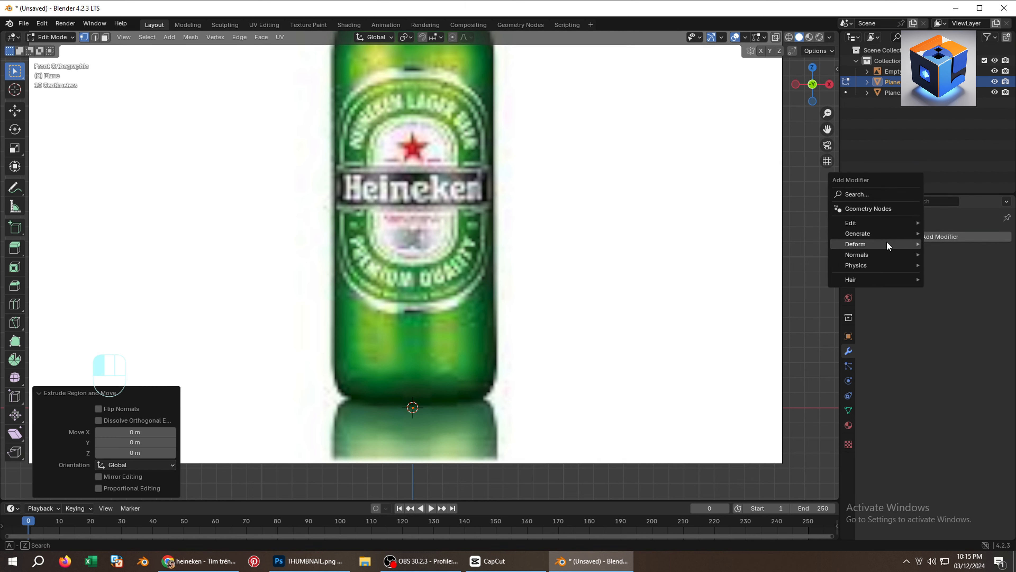
mouse_move(856, 234)
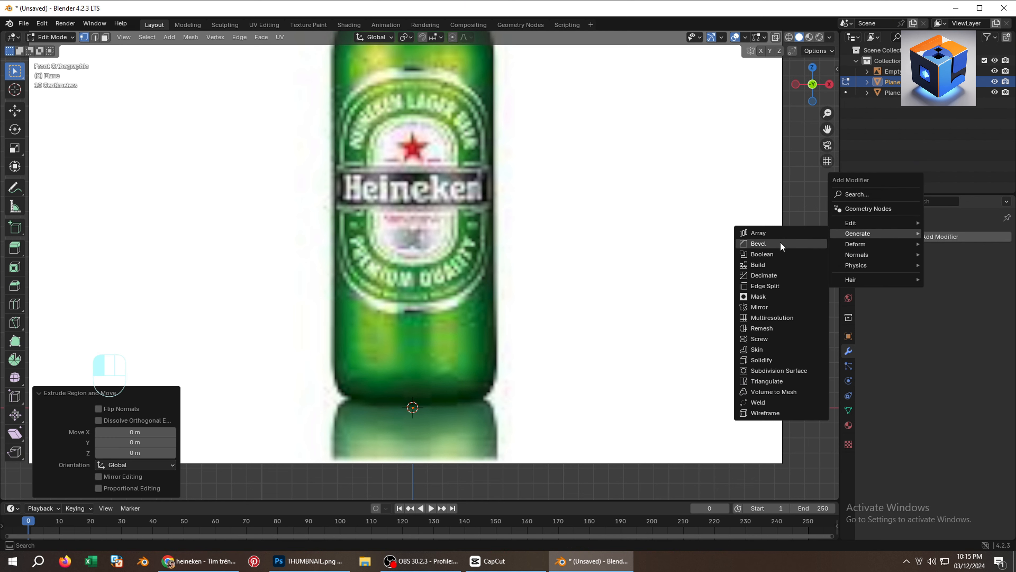
left_click(768, 340)
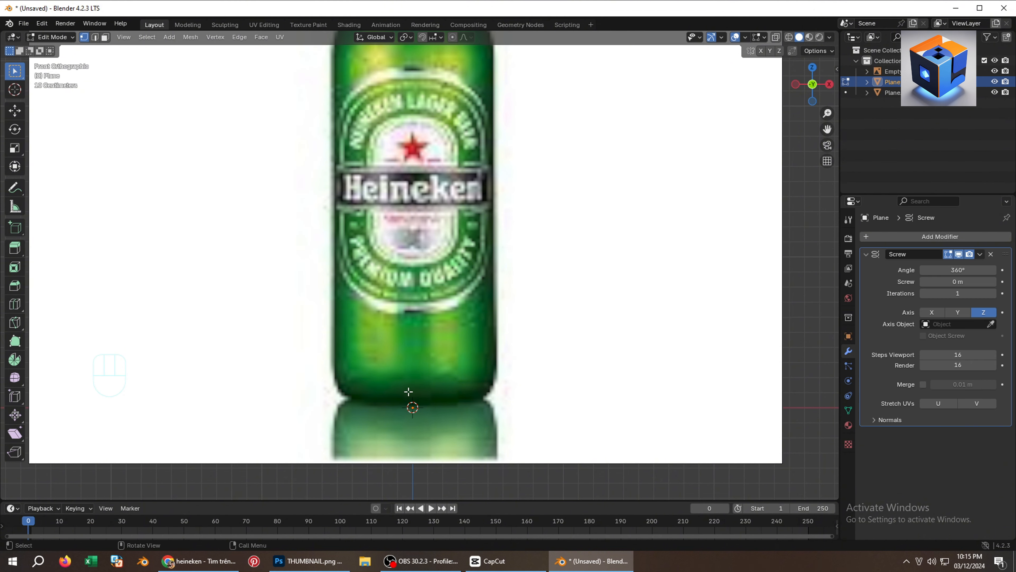
Extrude the vertex in four short segments from the origin along the bottle's rounded left base contour to the side wall.
key("e")
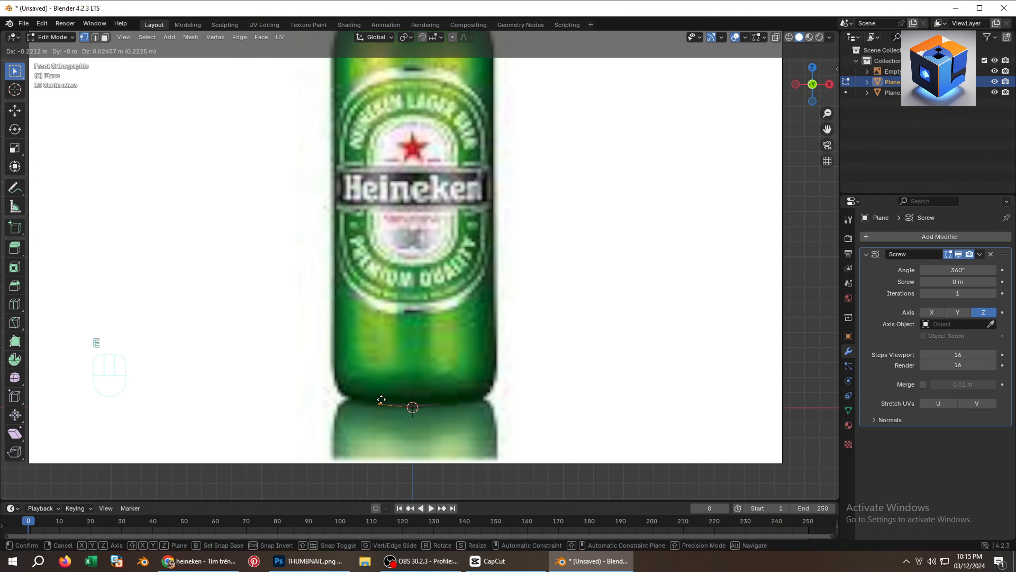
left_click(380, 398)
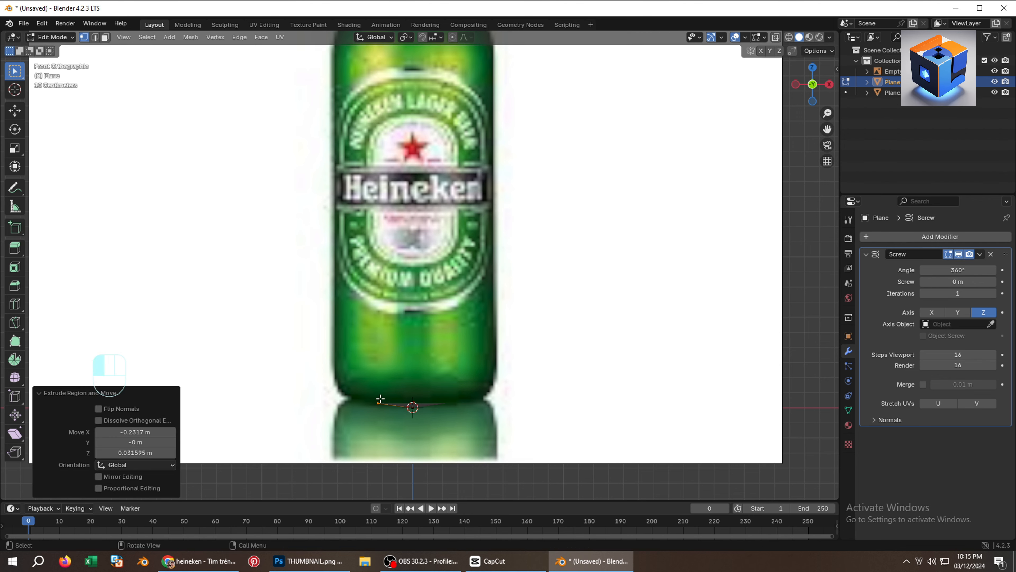
key("e")
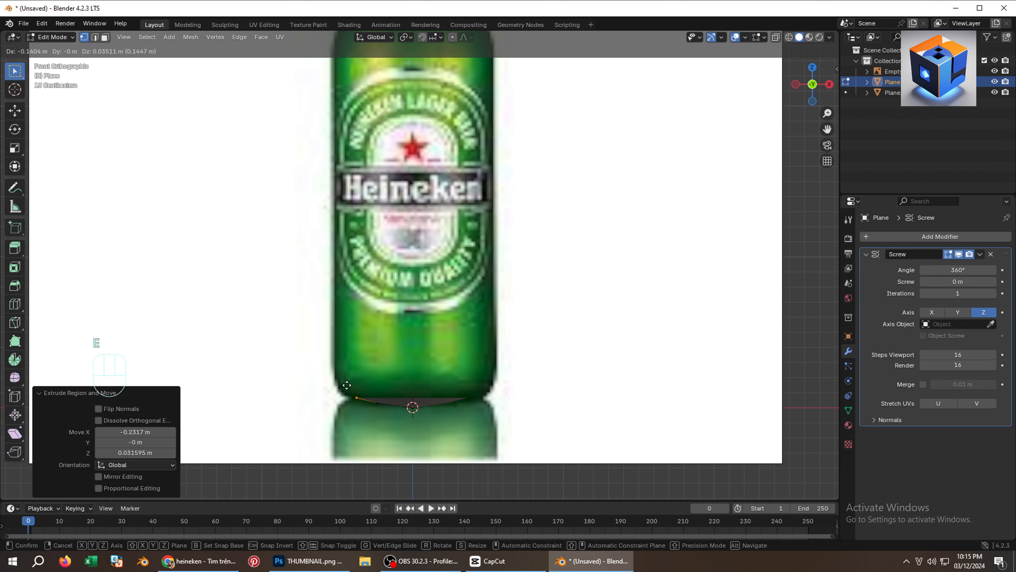
left_click(346, 384)
key("e")
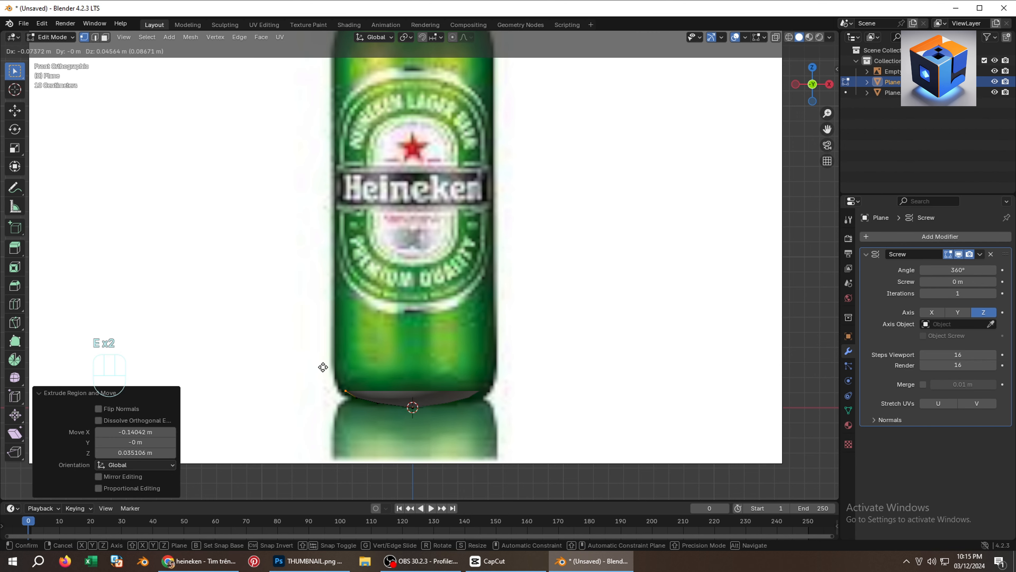
left_click(320, 367)
key("e")
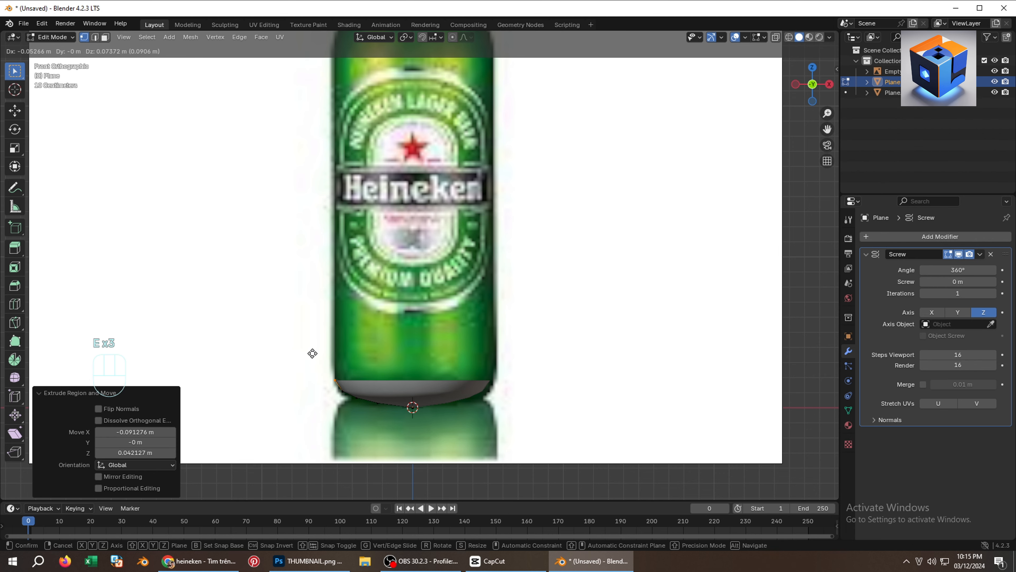
left_click(313, 353)
Extrude the profile's end vertex about 2.21 m up along Z to the start of the bottle's shoulder.
scroll(378, 365, "down", 2)
middle_click_drag(365, 276, 370, 399, "shift")
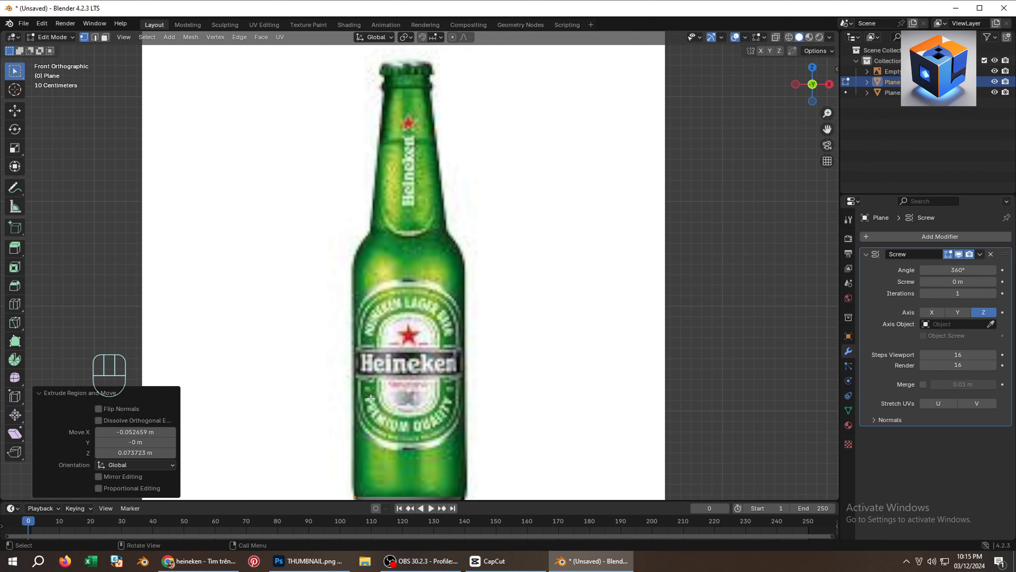
key("e")
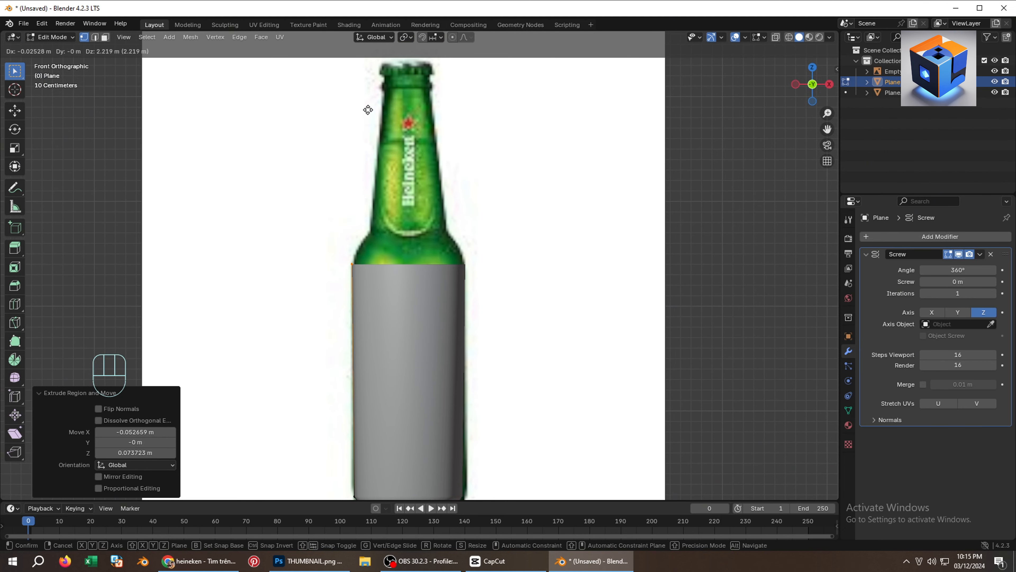
key("z")
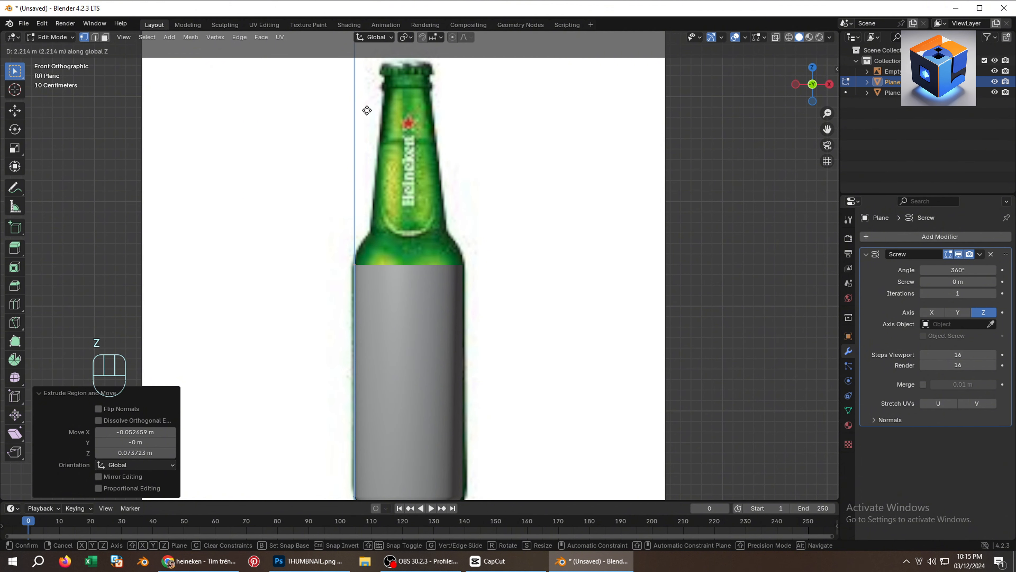
left_click(366, 111)
scroll(375, 256, "up", 5)
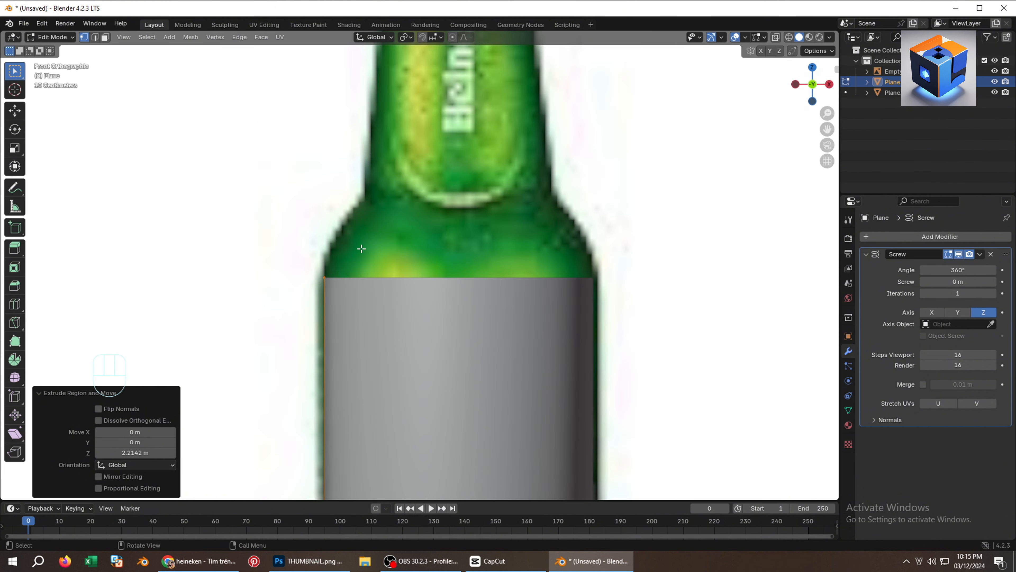
key("z")
left_click(358, 217)
left_click_drag(339, 260, 321, 290)
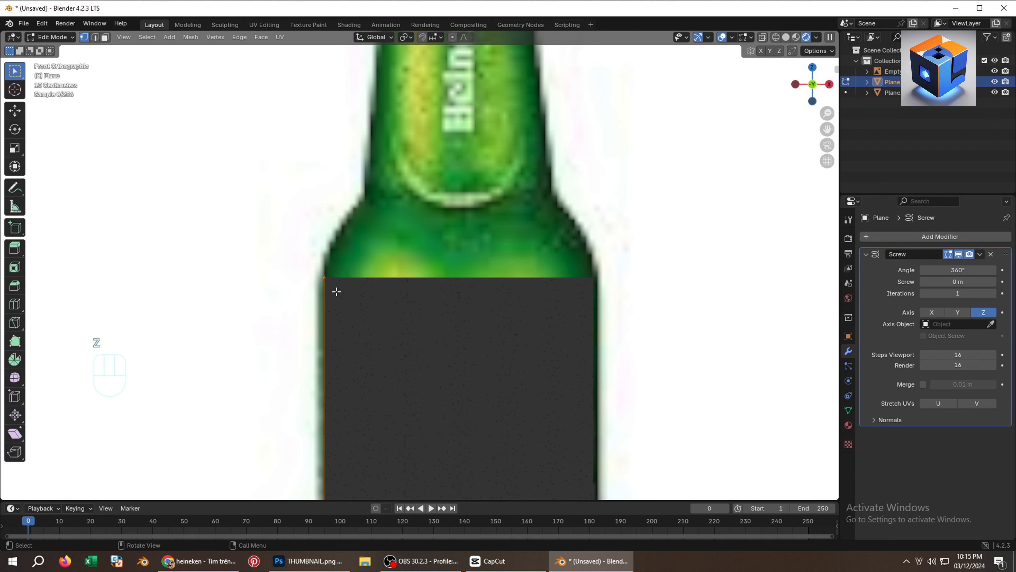
left_click(786, 37)
Extrude the profile's end vertex in three short segments along the curved left shoulder to the base of the neck.
left_click_drag(335, 257, 293, 300)
key("e")
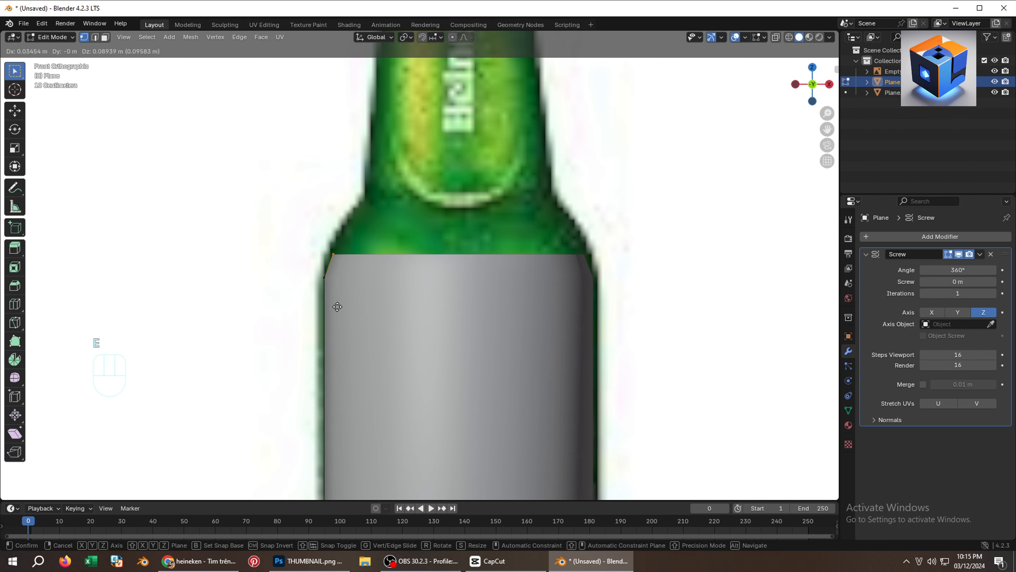
left_click(334, 301)
key("e")
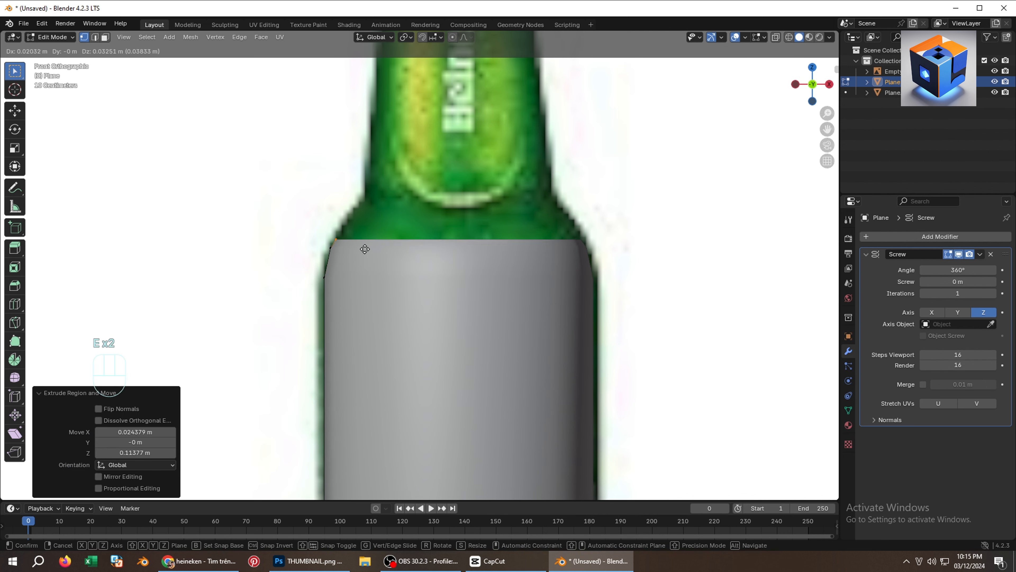
left_click(370, 237)
key("e")
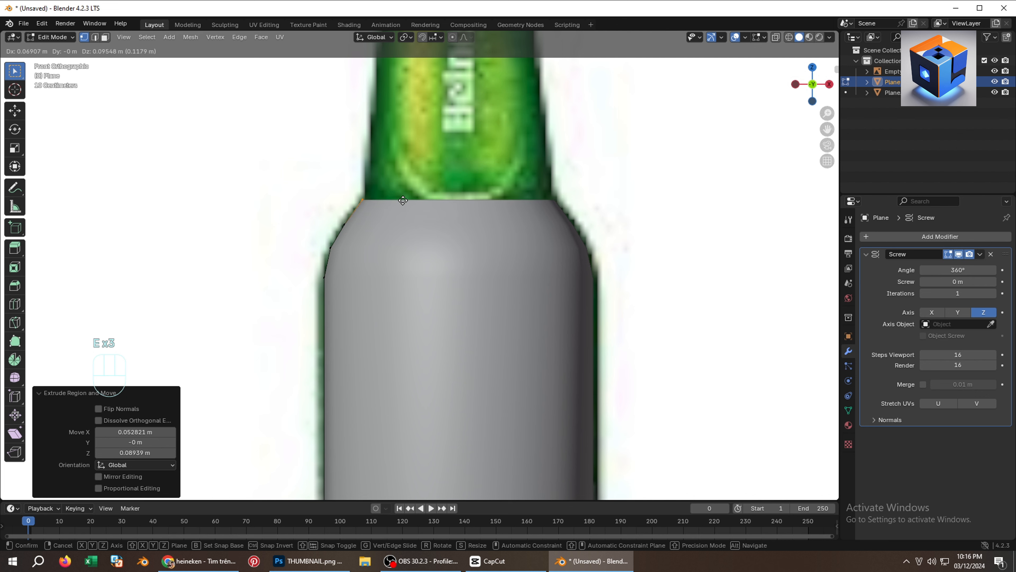
left_click(405, 200)
Extrude the end vertex along the tapered neck, about 1.36 m up and 0.14 m inward, to just below the ring.
scroll(436, 215, "down", 2)
middle_click_drag(436, 214, 436, 358, "shift")
key("e")
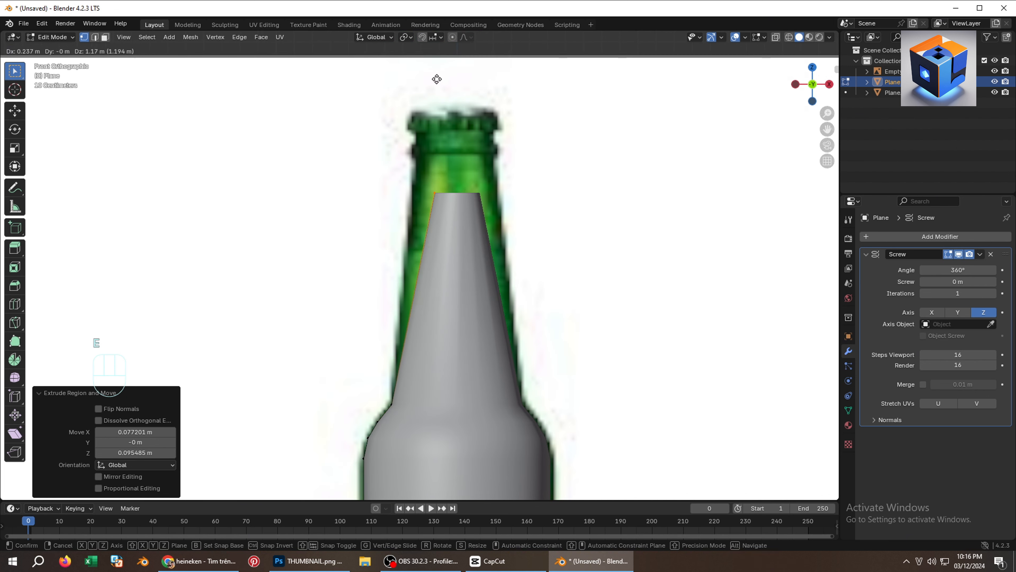
left_click(422, 51)
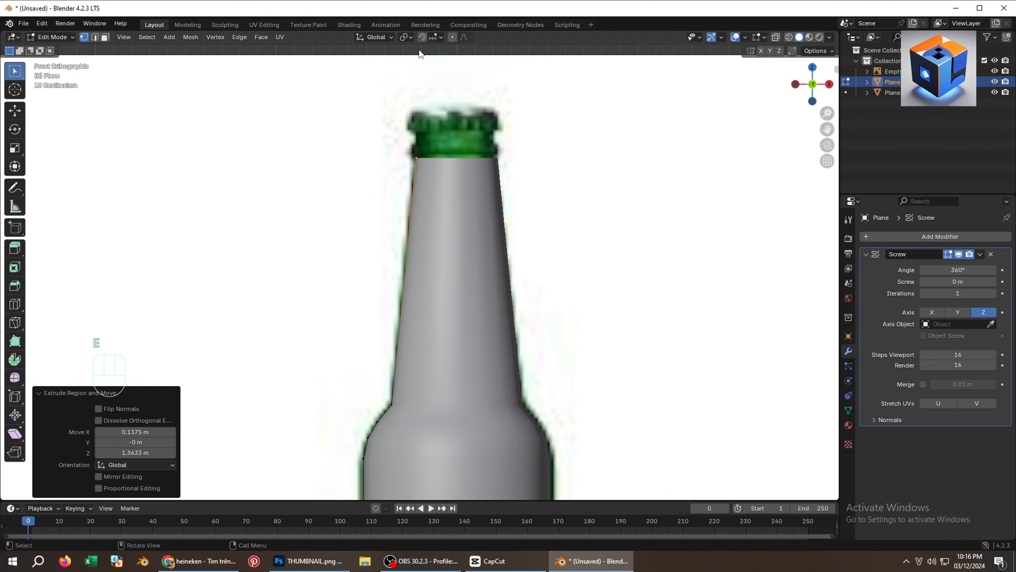
key("BackSpace")
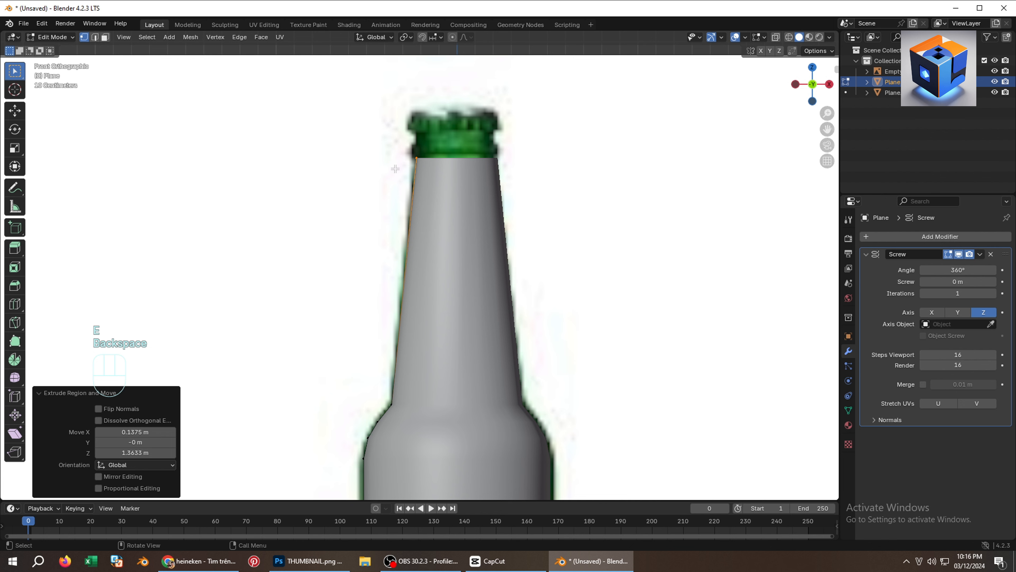
Form the neck ring by extruding the end vertex about 0.02 m outward, 0.05 m up and 0.02 m back inward.
scroll(441, 181, "up", 3)
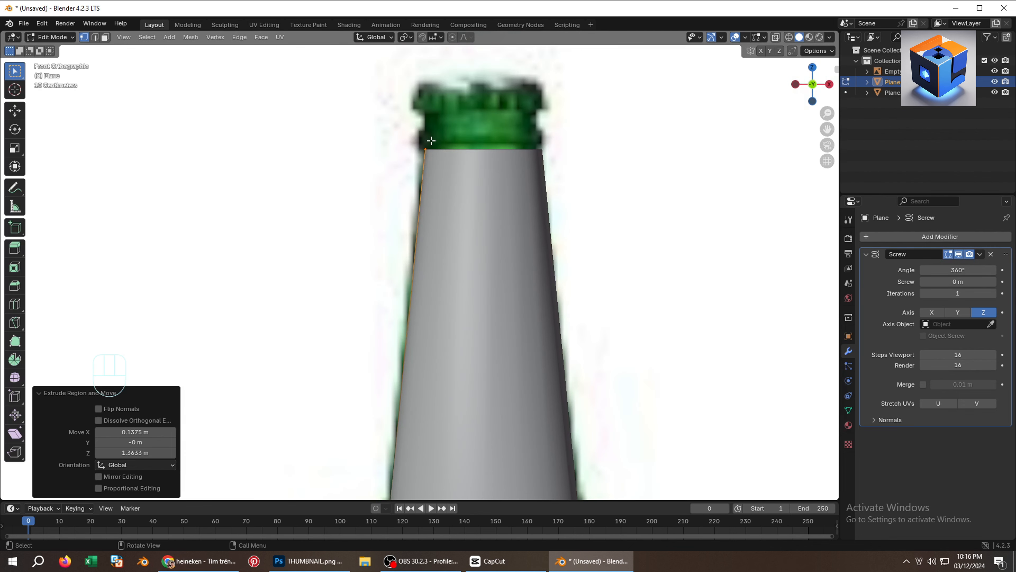
left_click_drag(431, 137, 418, 152)
key("e")
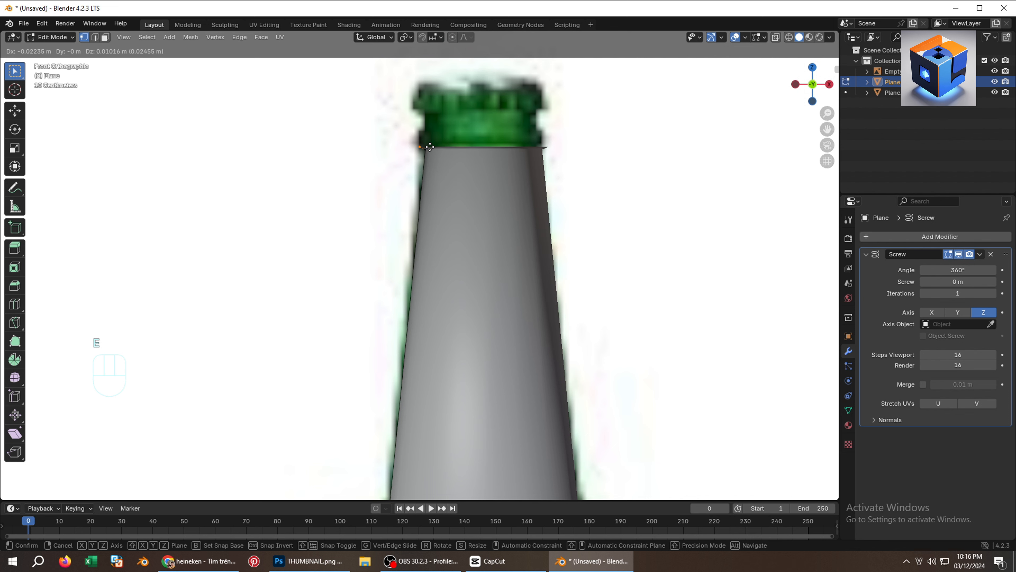
left_click(429, 147)
key("e")
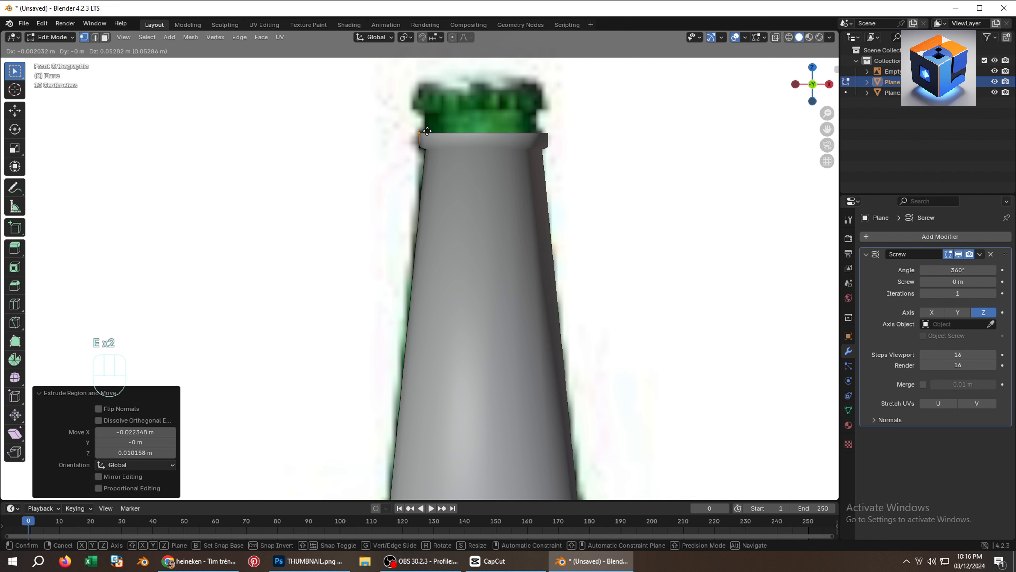
left_click(428, 130)
key("e")
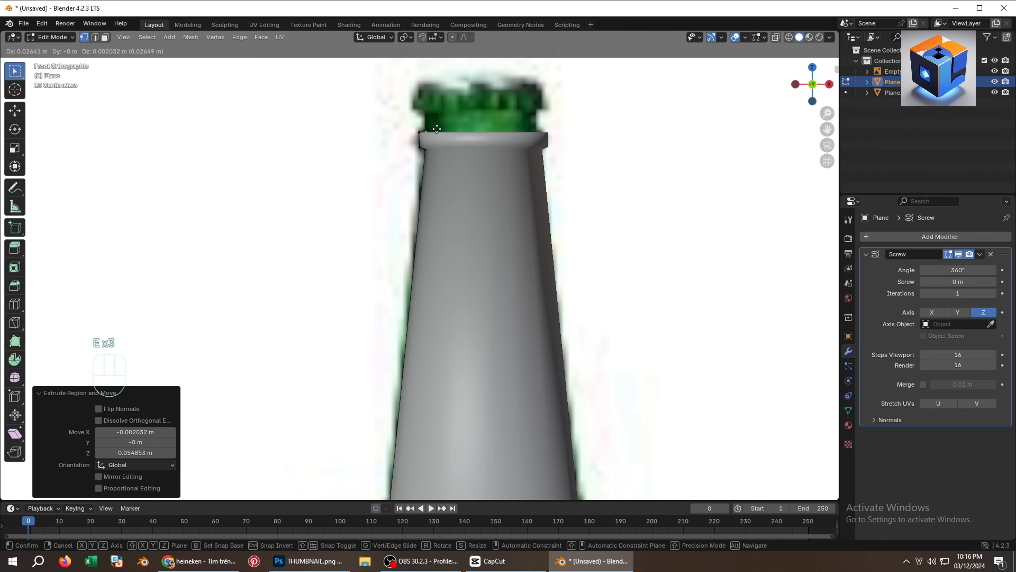
left_click(436, 129)
Form the bottle's mouth and lip by extruding about 0.10 m up, 0.01 m outward and another 0.02 m up.
key("e")
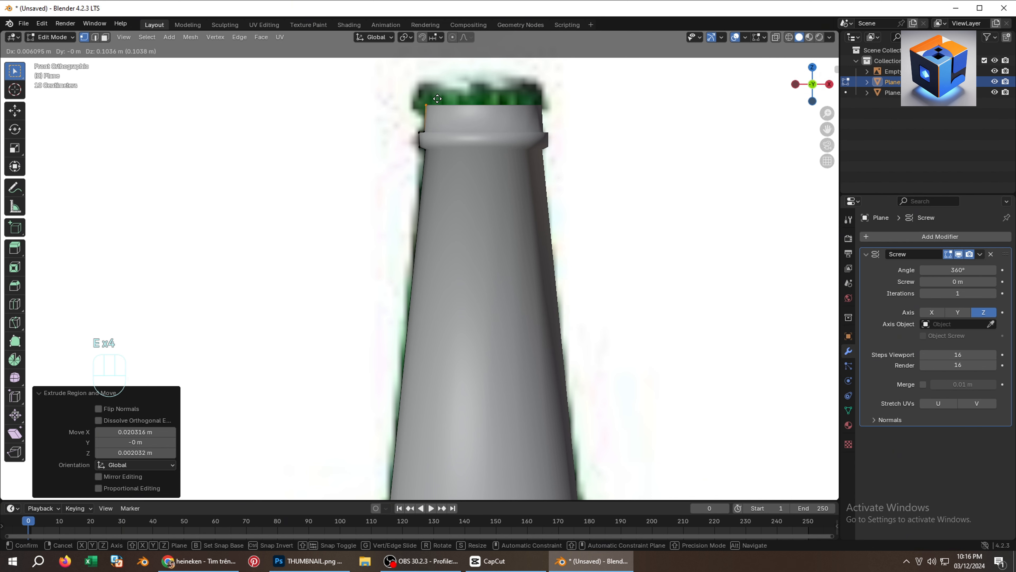
left_click(437, 98)
key("e")
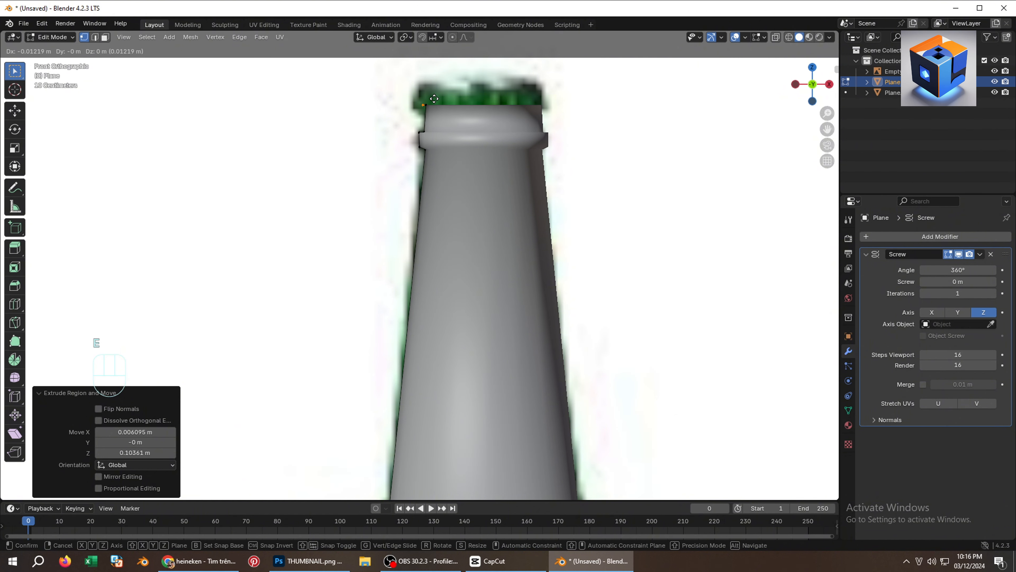
left_click(434, 99)
key("e")
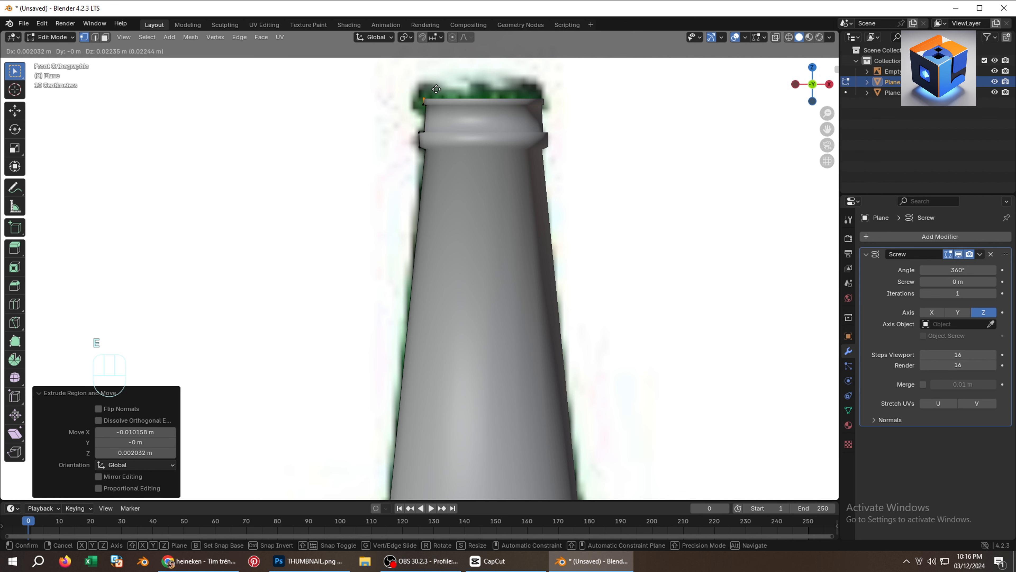
left_click(436, 89)
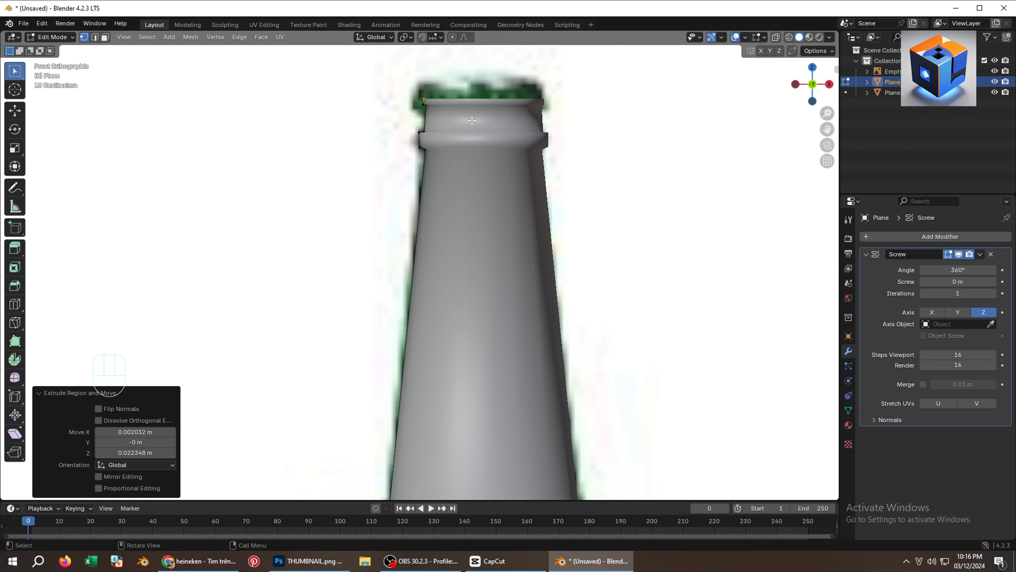
Return to Object Mode and apply the Screw modifier on the bottle.
scroll(456, 152, "down", 3)
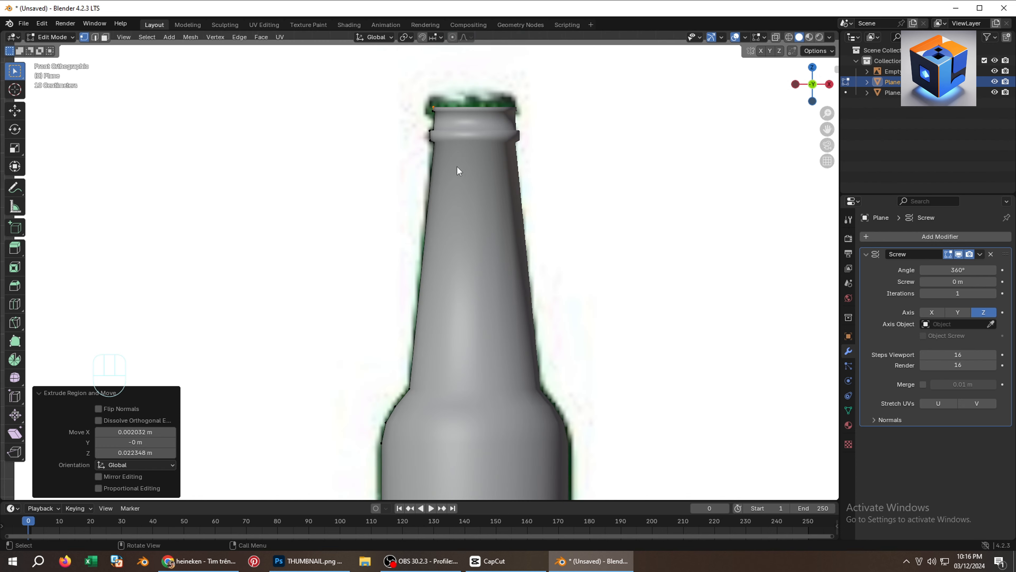
key("Tab")
scroll(474, 213, "down", 4)
left_click(532, 266)
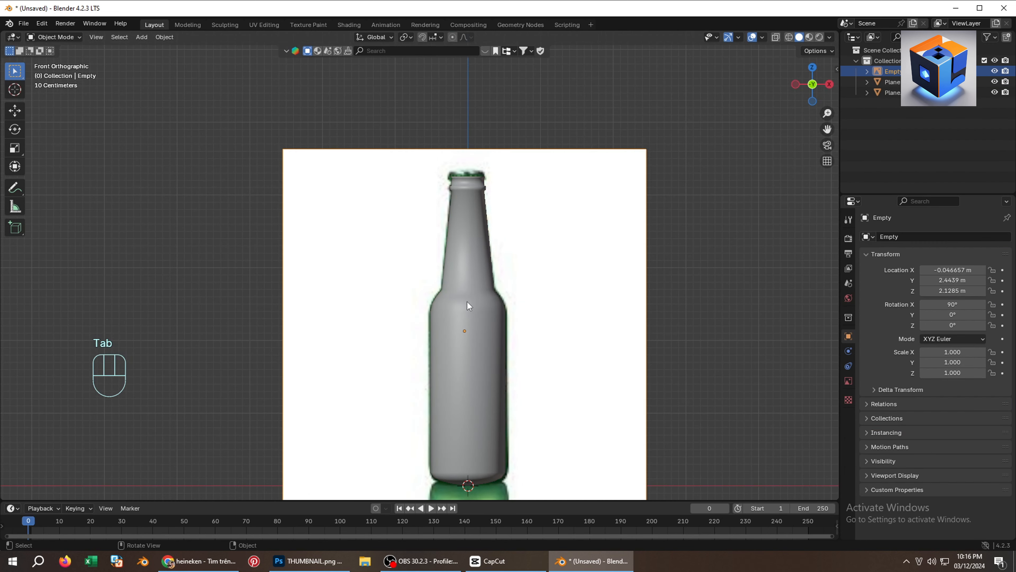
scroll(458, 425, "down", 2)
scroll(462, 462, "up", 3)
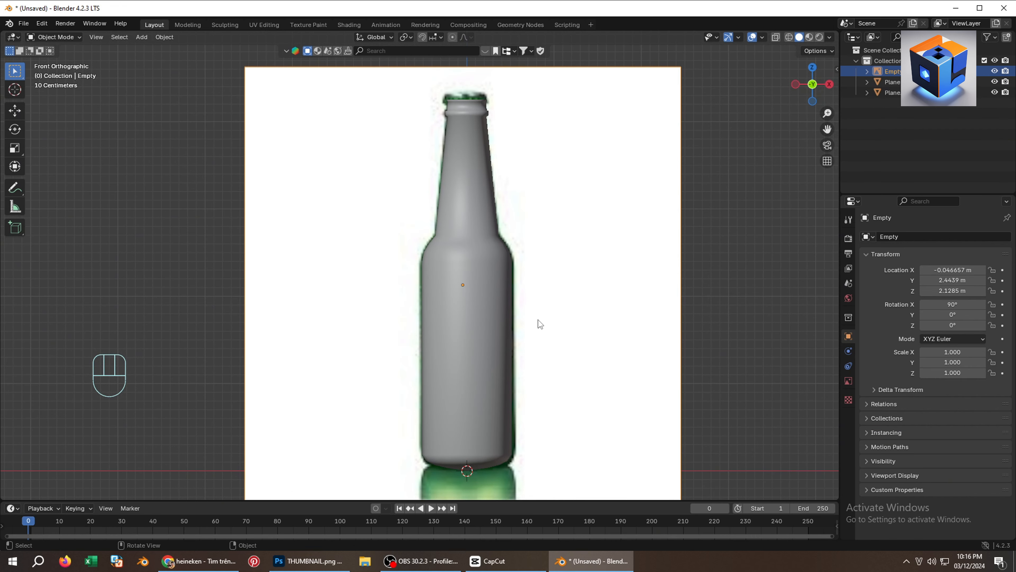
left_click(481, 291)
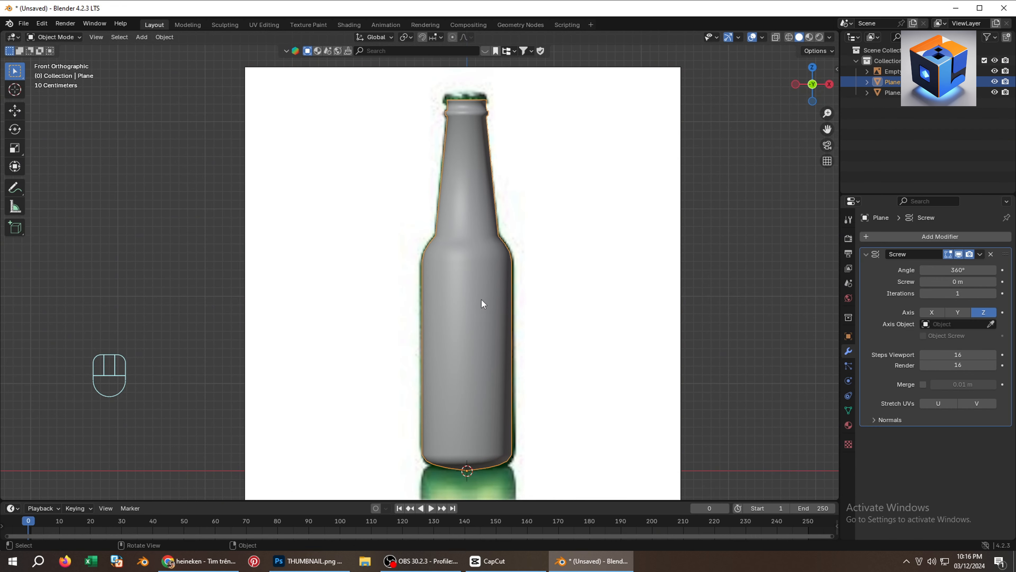
left_click(981, 254)
left_click(950, 264)
Merge all of the bottle's vertices by distance in Edit Mode and return to Object Mode.
key("Tab")
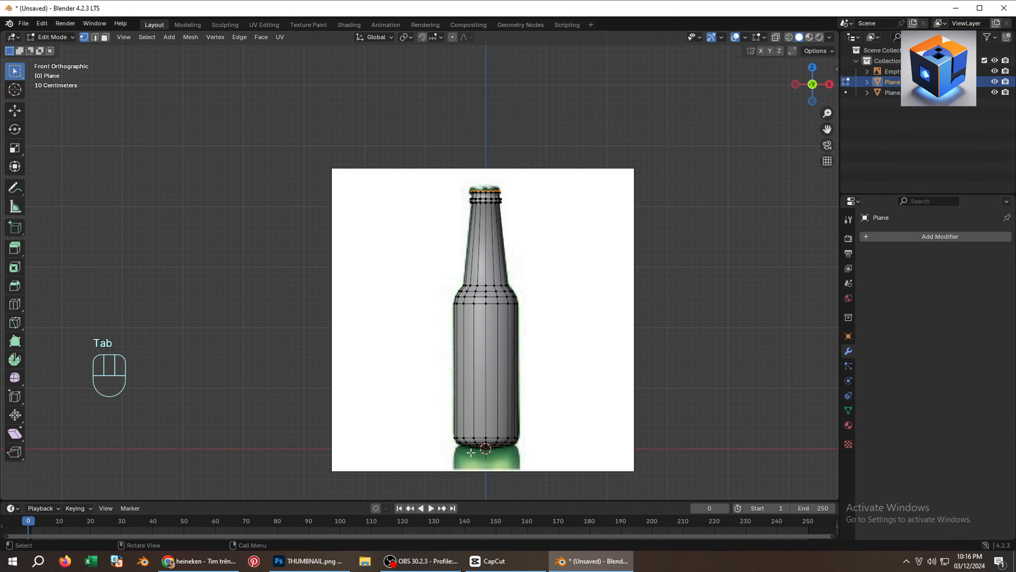
middle_click_drag(530, 398, 487, 395)
scroll(488, 396, "up", 5)
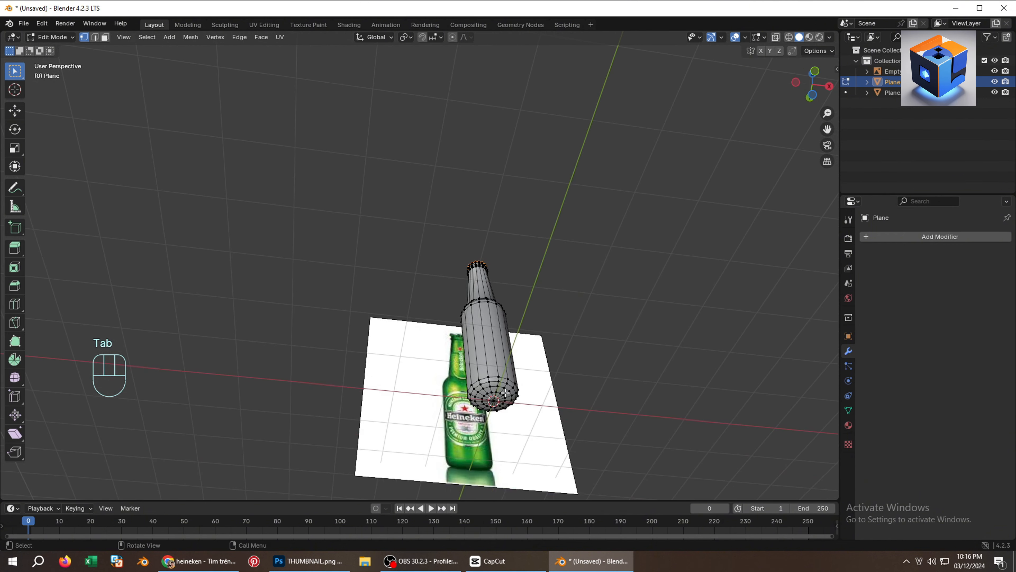
left_click(471, 404)
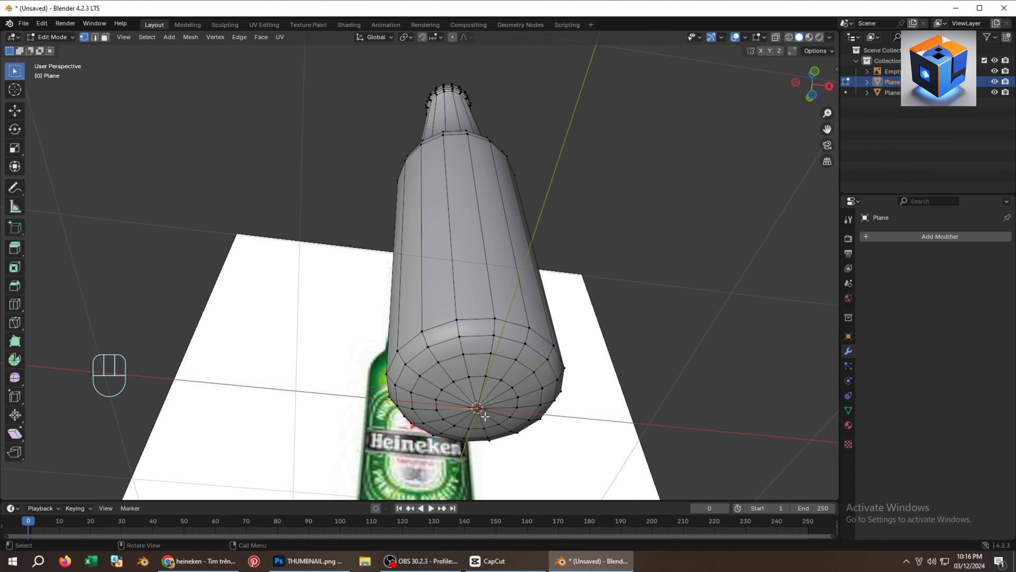
key("a")
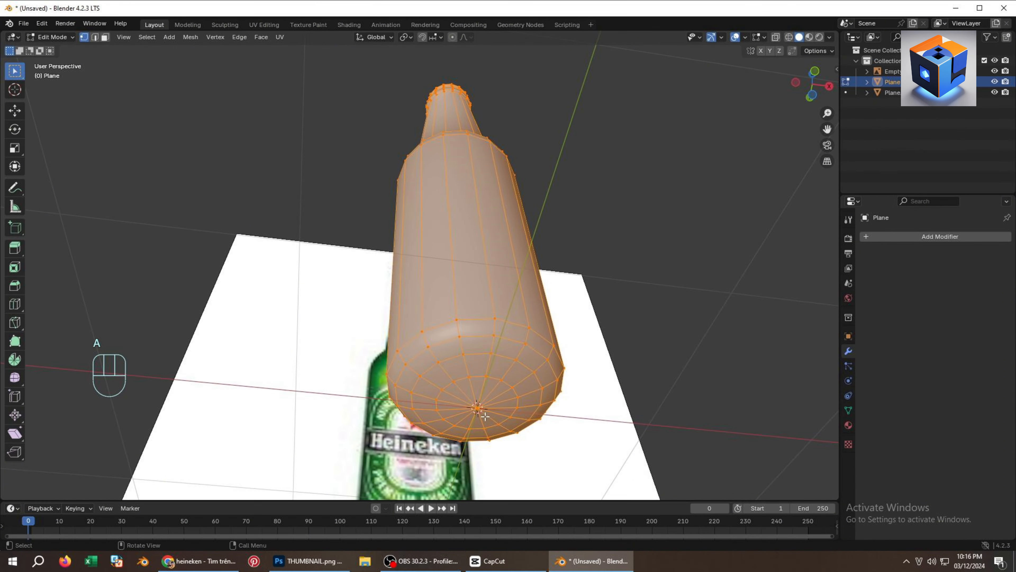
key("m")
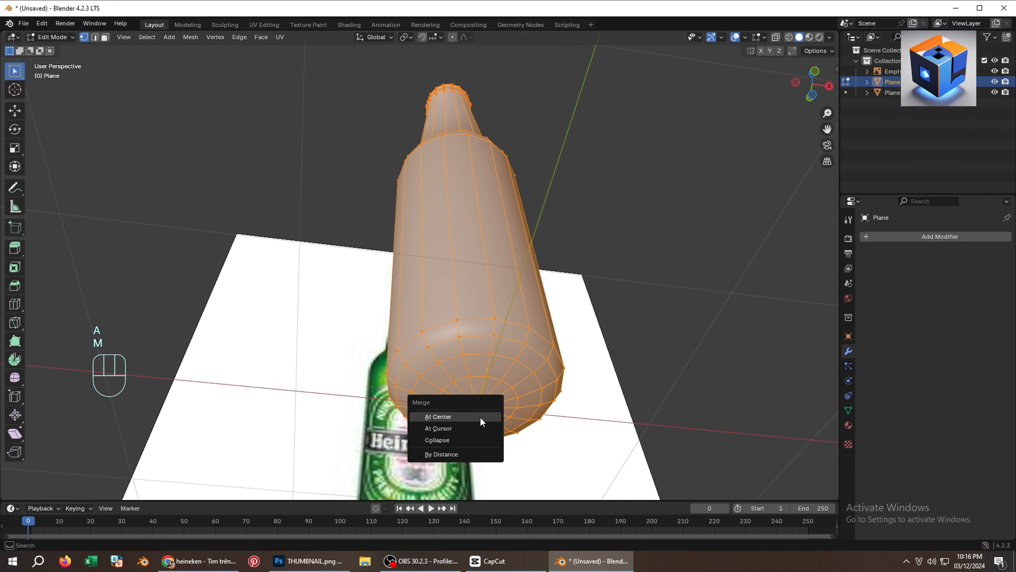
left_click(458, 455)
key("Tab")
scroll(476, 409, "up", 2)
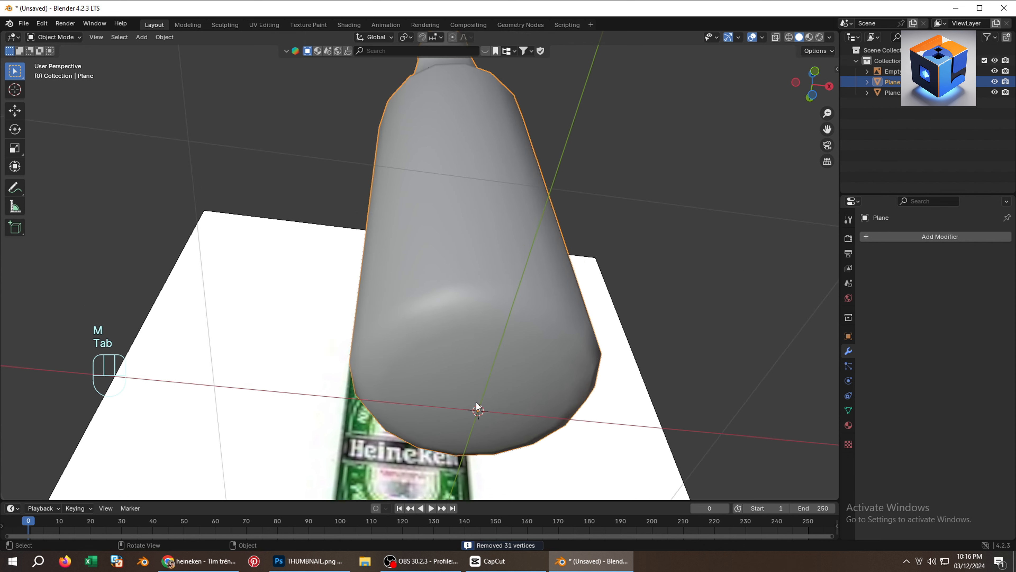
Select the bottle base's center vertex with its surrounding ring of faces and move them about 0.11 m up along Z.
key("Tab")
left_click(478, 411)
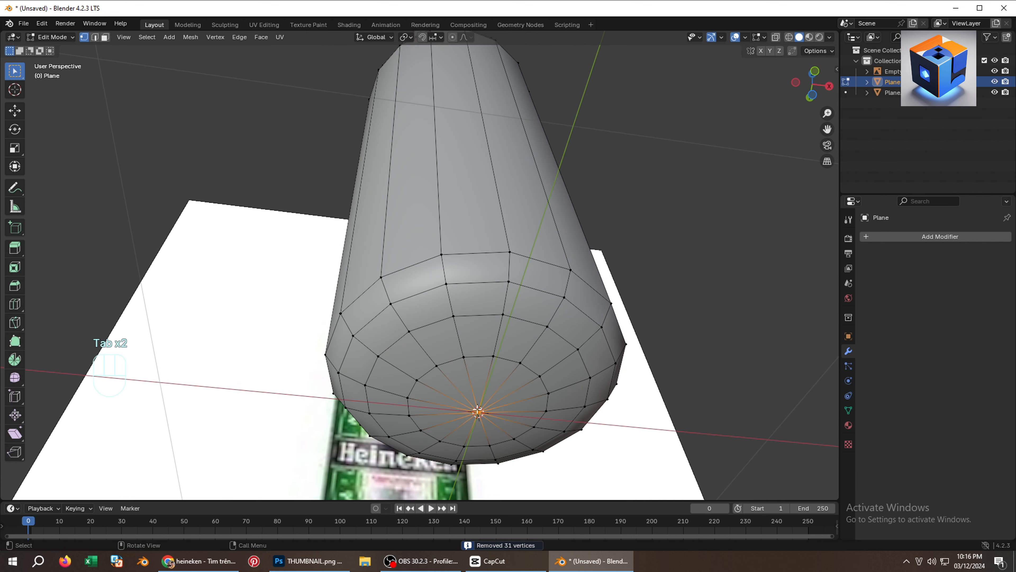
key("ctrl+KP_Add")
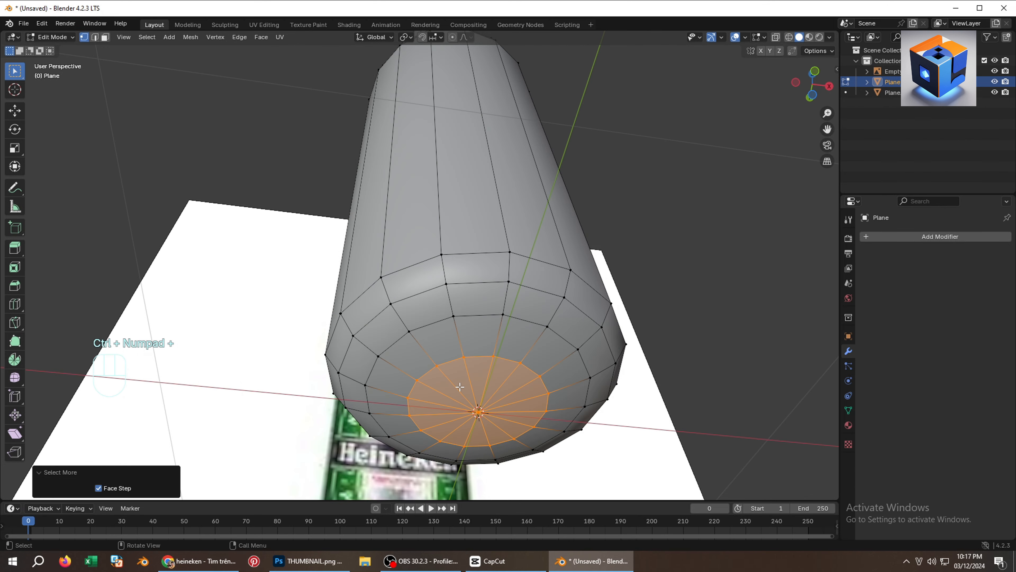
key("g")
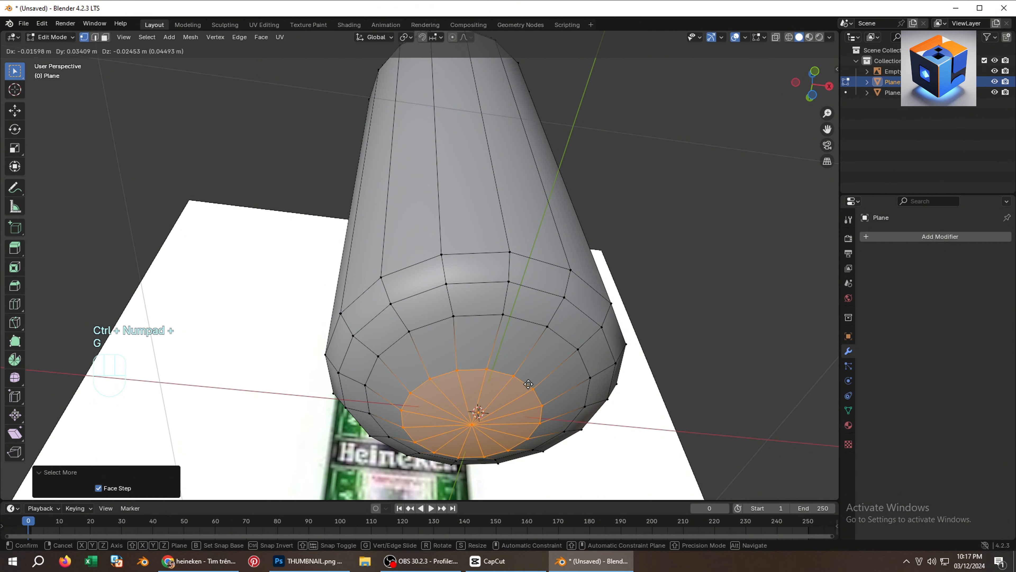
key("z")
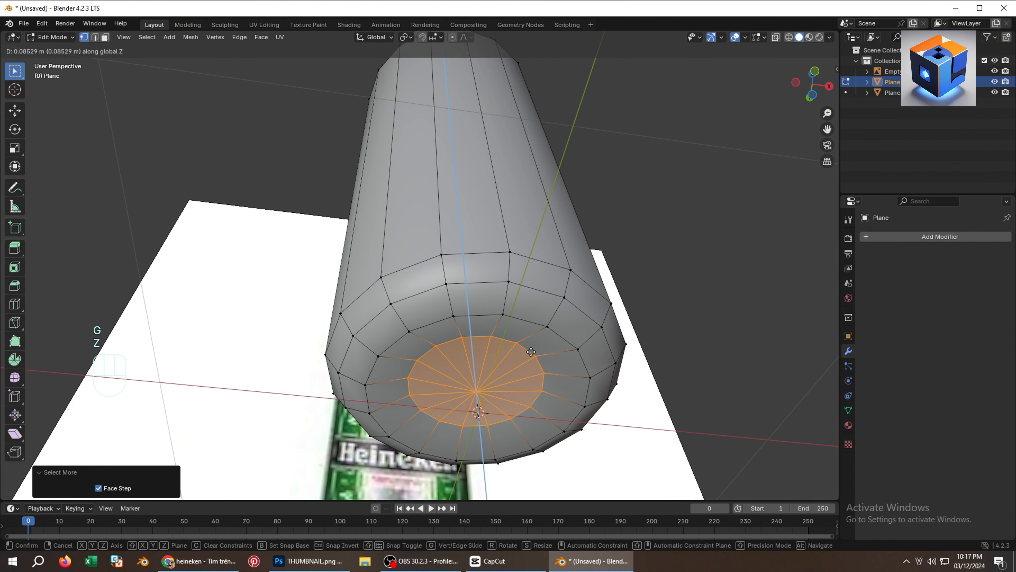
left_click(531, 345)
Examine the recessed base through a temporary X-ray view and inspect the whole bottle mesh.
middle_click_drag(531, 345, 498, 408)
scroll(498, 408, "down", 4)
key("alt+z")
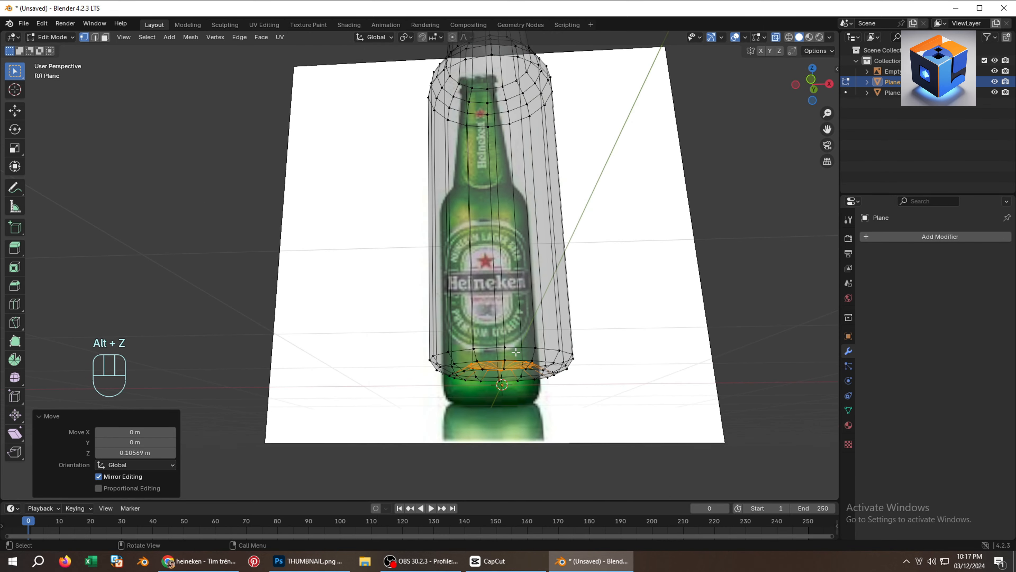
scroll(508, 364, "up", 2)
key("alt+z")
scroll(512, 297, "down", 4)
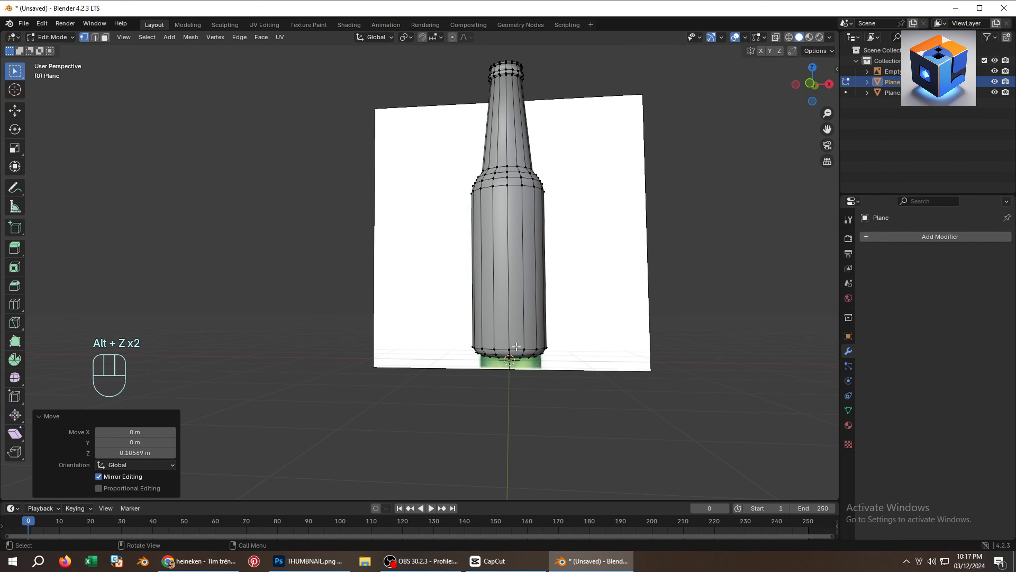
middle_click_drag(512, 297, 503, 373, "shift")
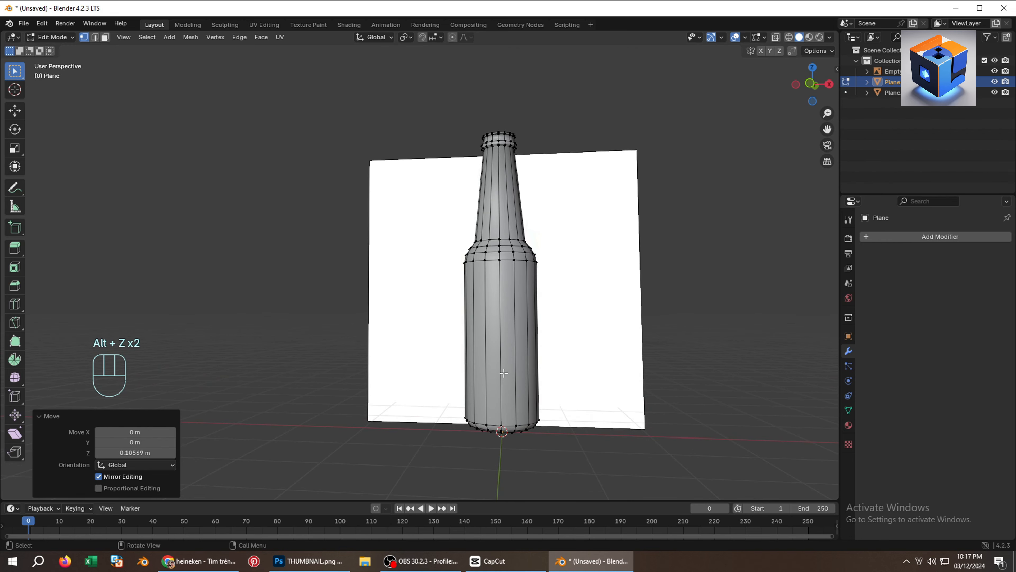
middle_click_drag(501, 268, 506, 290)
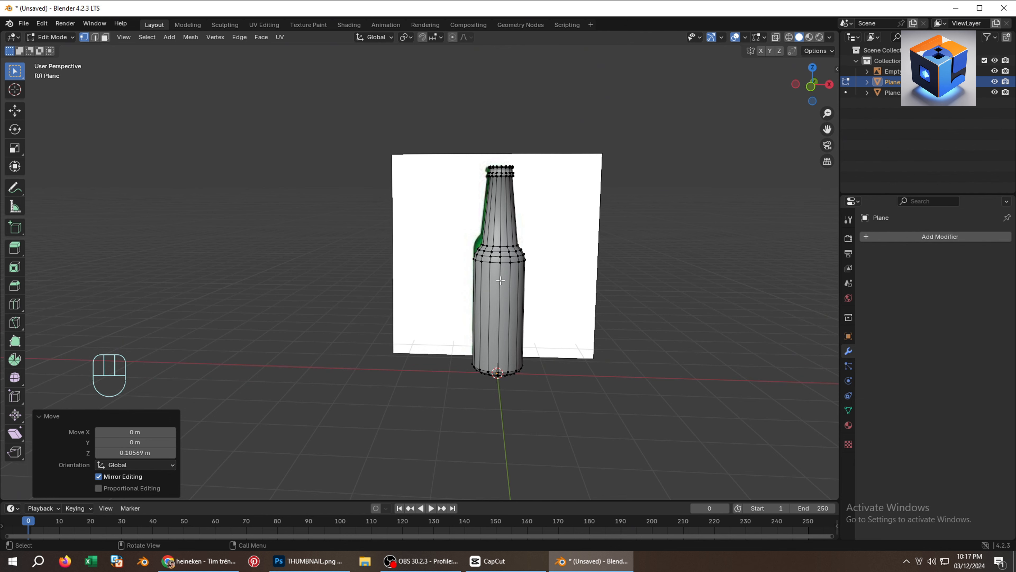
Return to Object Mode and add a Solidify modifier to the bottle.
key("Tab")
mouse_move(500, 280)
middle_mouse_down()
mouse_move(484, 265)
mouse_move(500, 285)
mouse_move(499, 270)
middle_mouse_up()
middle_click_drag(497, 210, 498, 243)
left_click(900, 237)
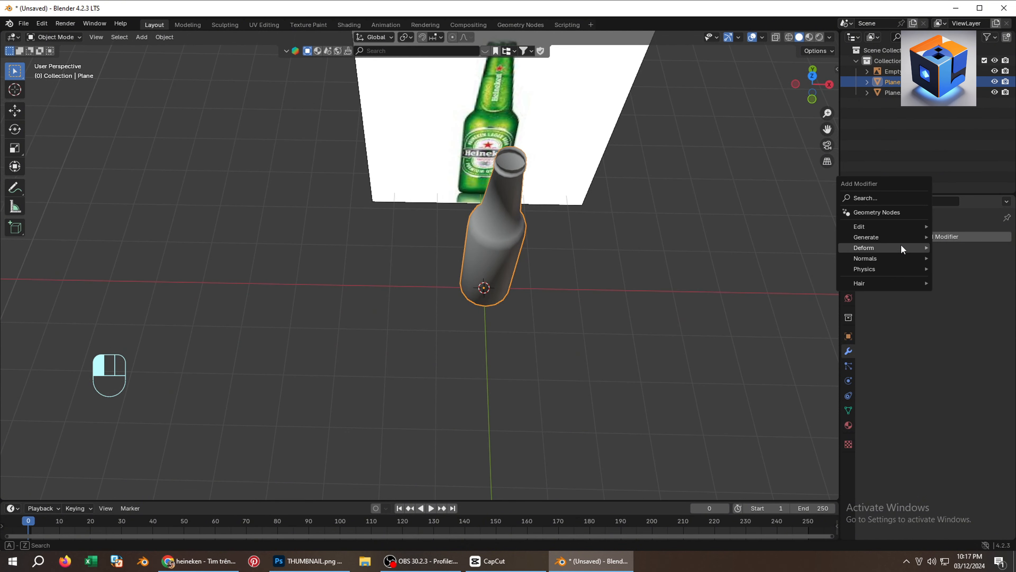
mouse_move(881, 250)
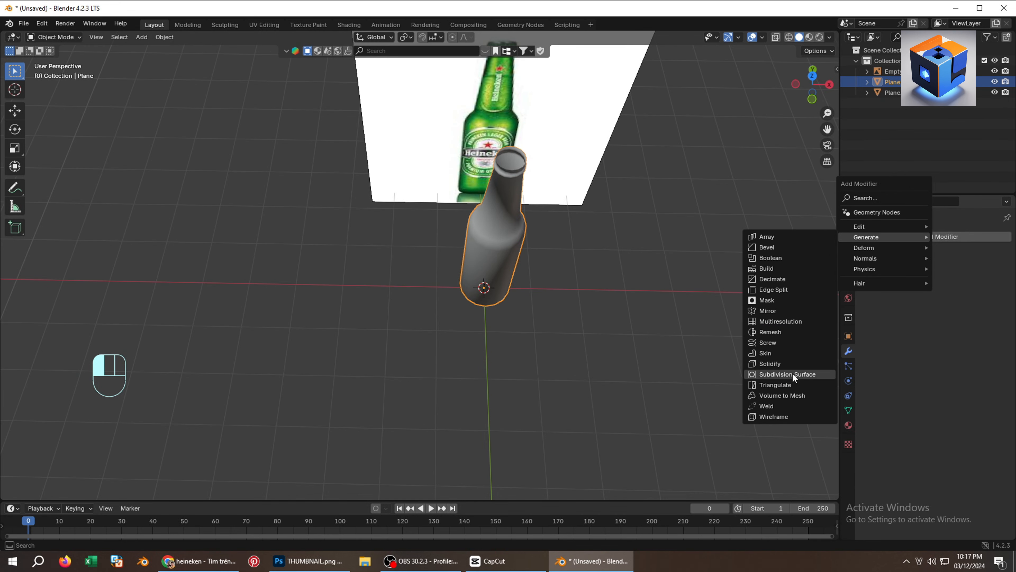
left_click(786, 363)
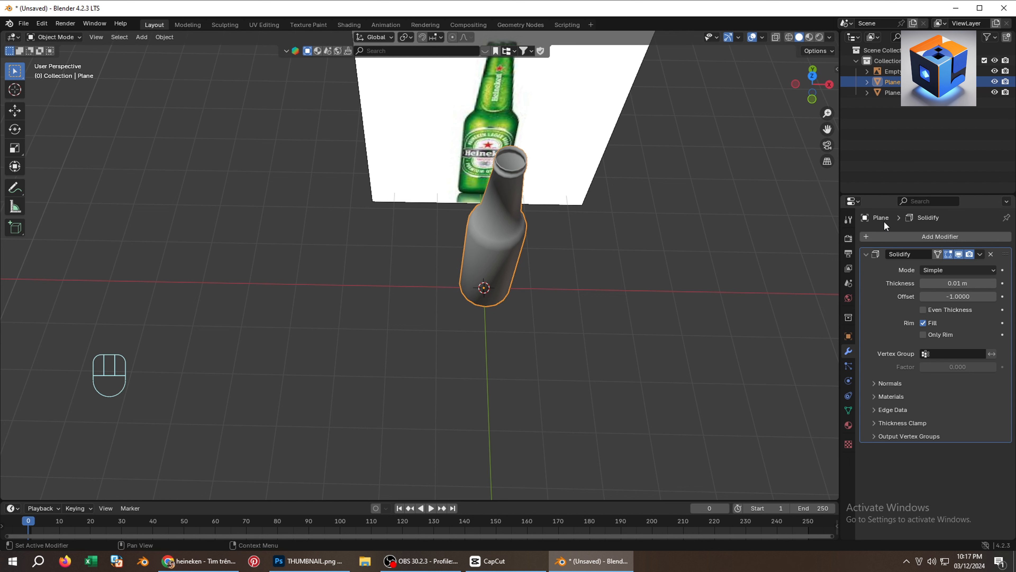
Set the Solidify thickness to -0.03 m so the bottle wall thickens inward, and collapse the modifier's settings.
scroll(535, 174, "up", 5)
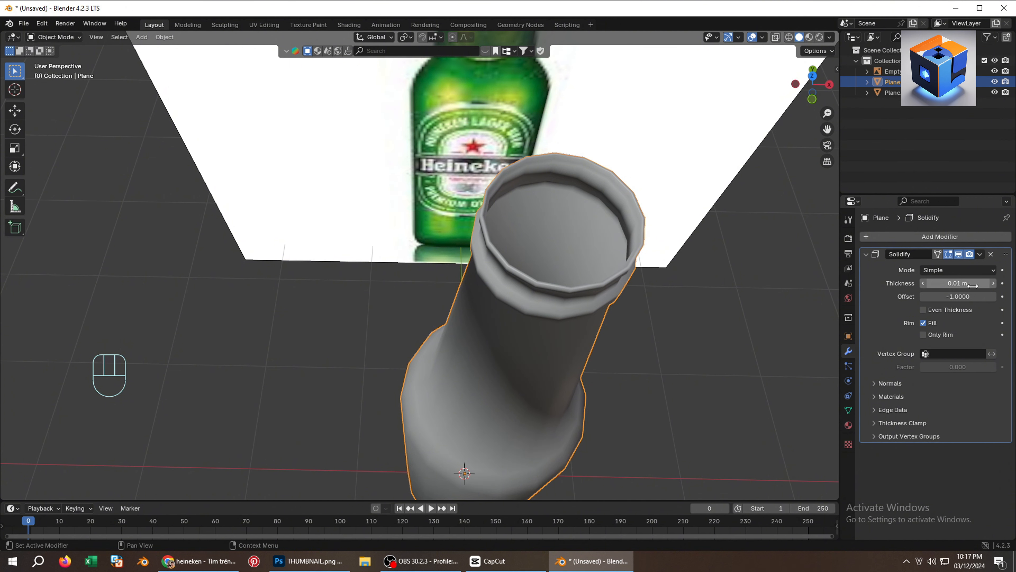
left_click(993, 283)
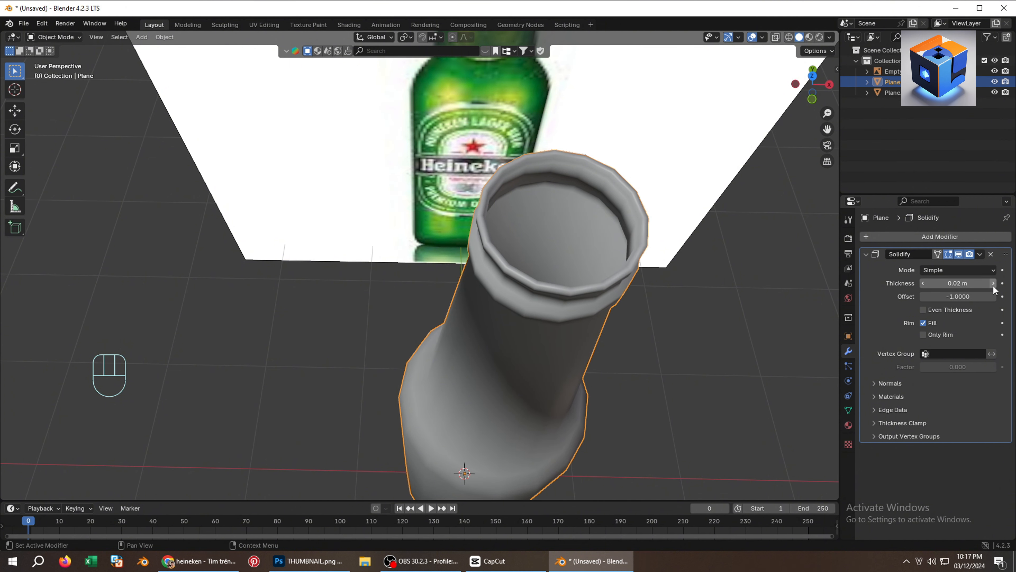
left_click(923, 284)
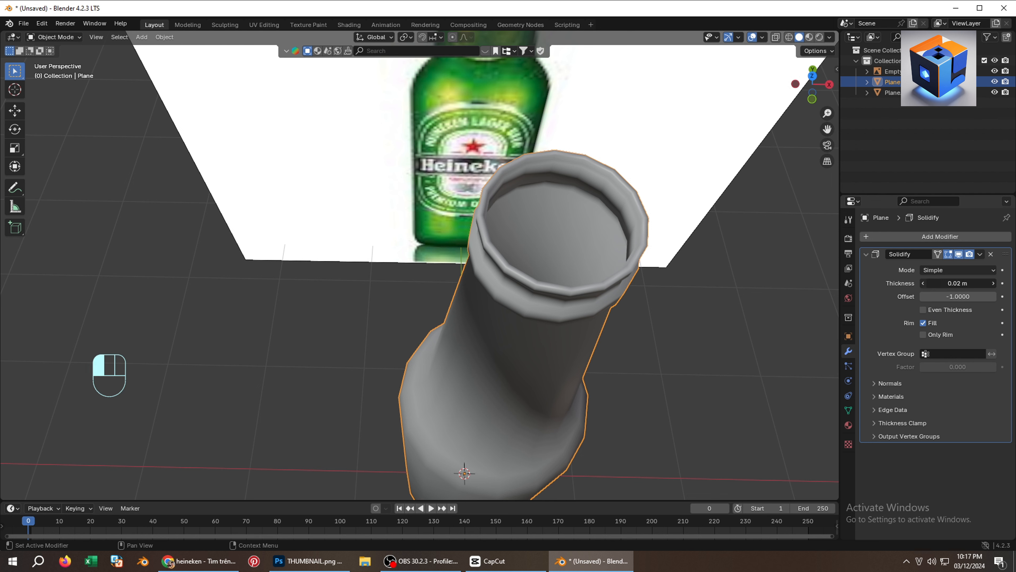
left_click(923, 284)
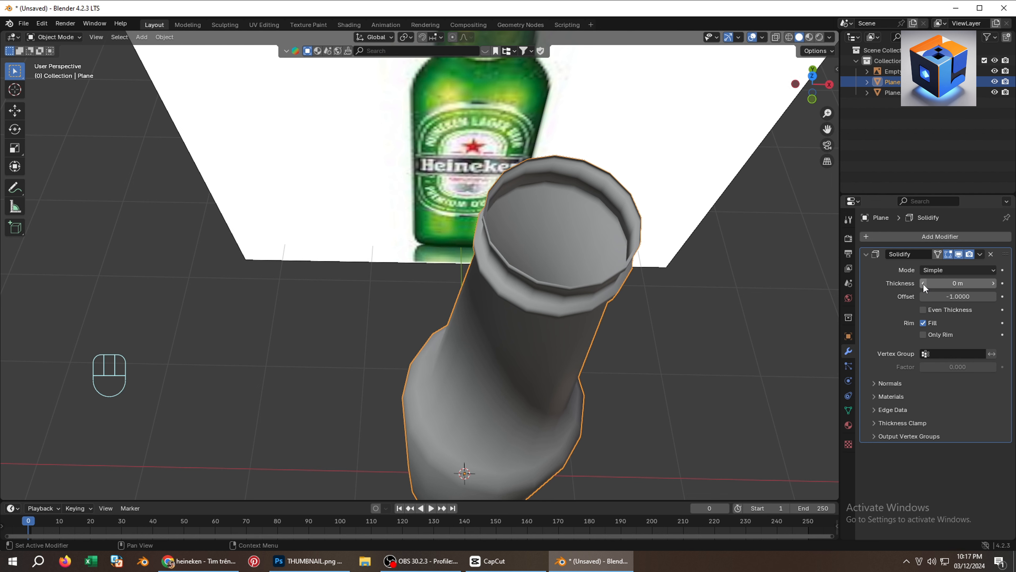
left_click(923, 283)
left_click(924, 284)
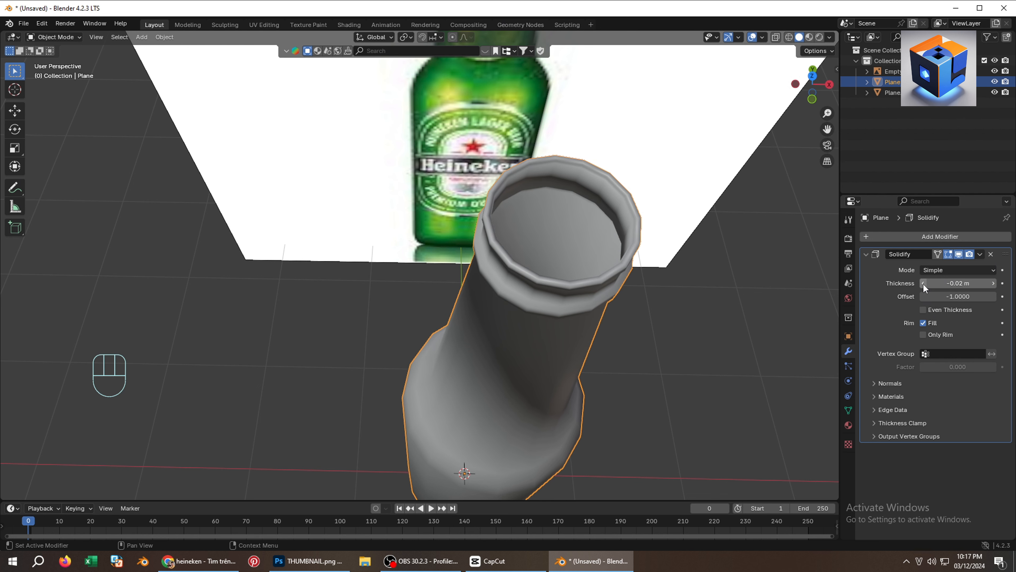
left_click(924, 284)
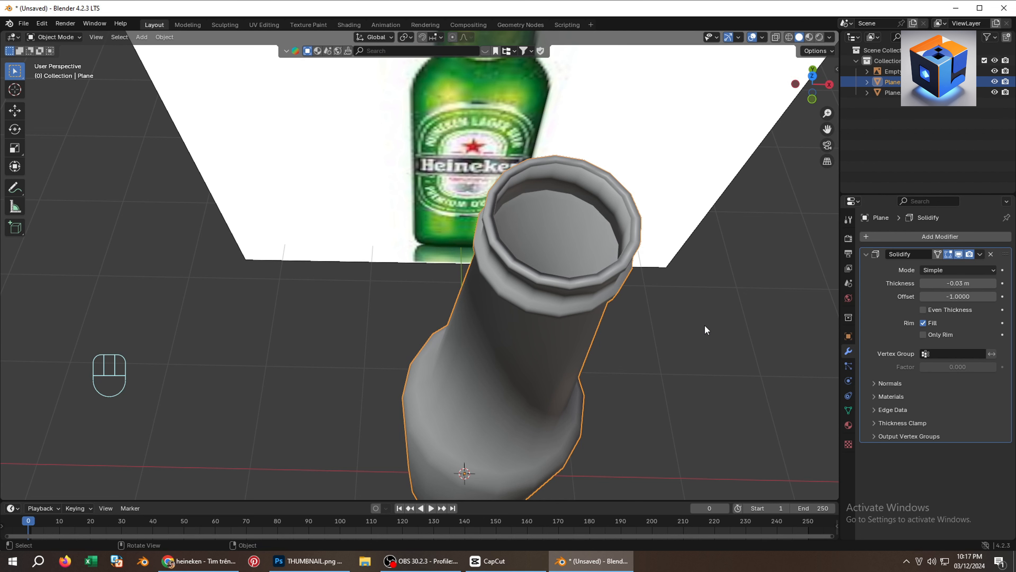
left_click(868, 255)
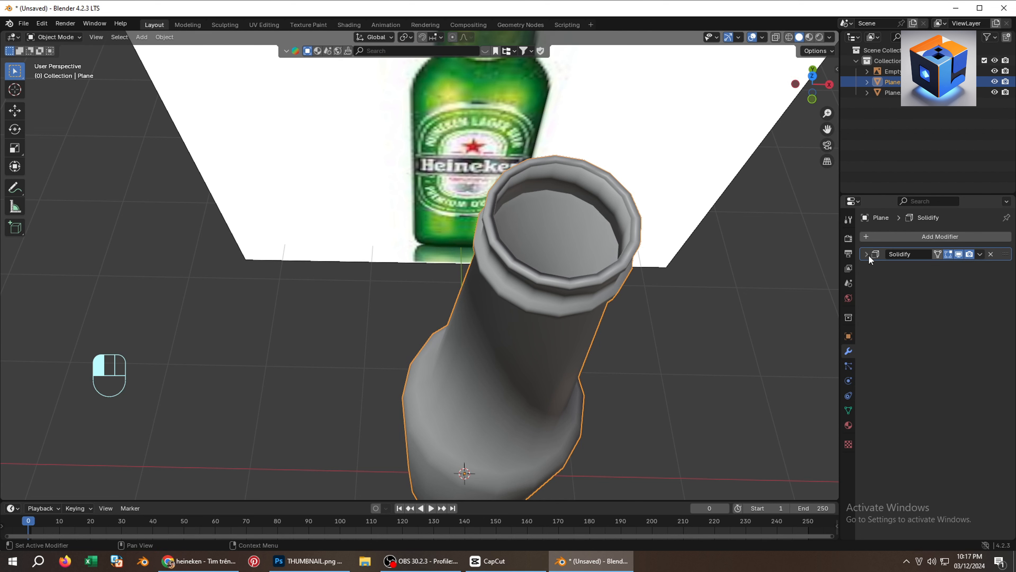
Add a Subdivision Surface modifier to the bottle below Solidify.
left_click(879, 236)
mouse_move(855, 232)
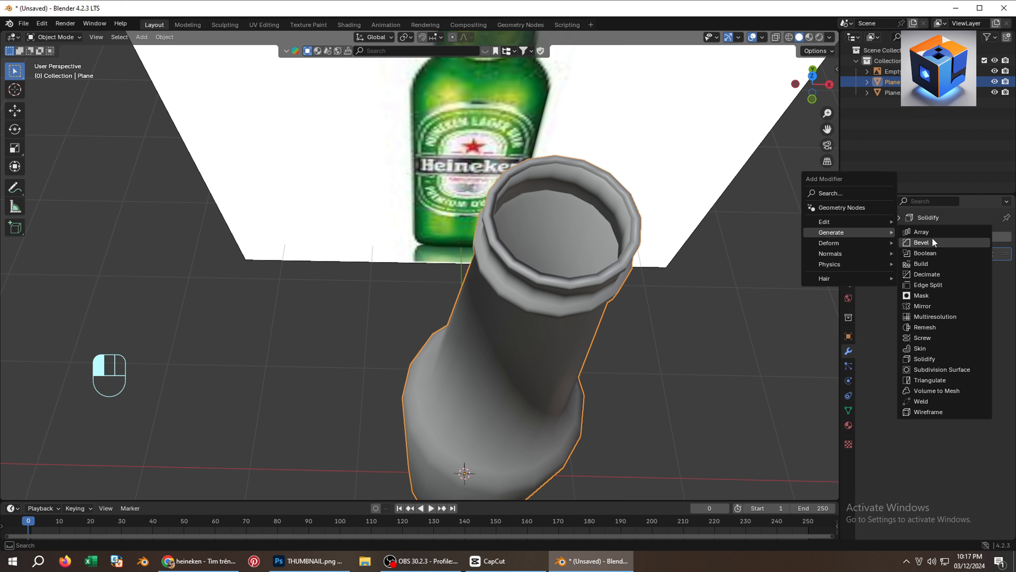
left_click(937, 373)
middle_click_drag(733, 340, 695, 305)
scroll(695, 305, "down", 5)
middle_click_drag(698, 343, 673, 317)
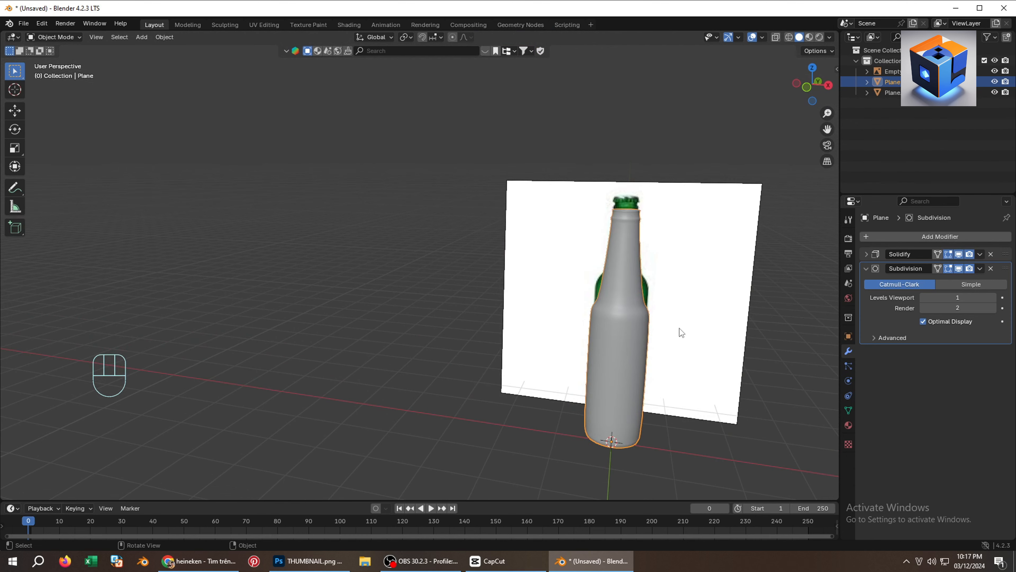
In Edit Mode, add two supporting edge loops to the bottle's straight body, one just below the shoulder and one just above the base.
key("Tab")
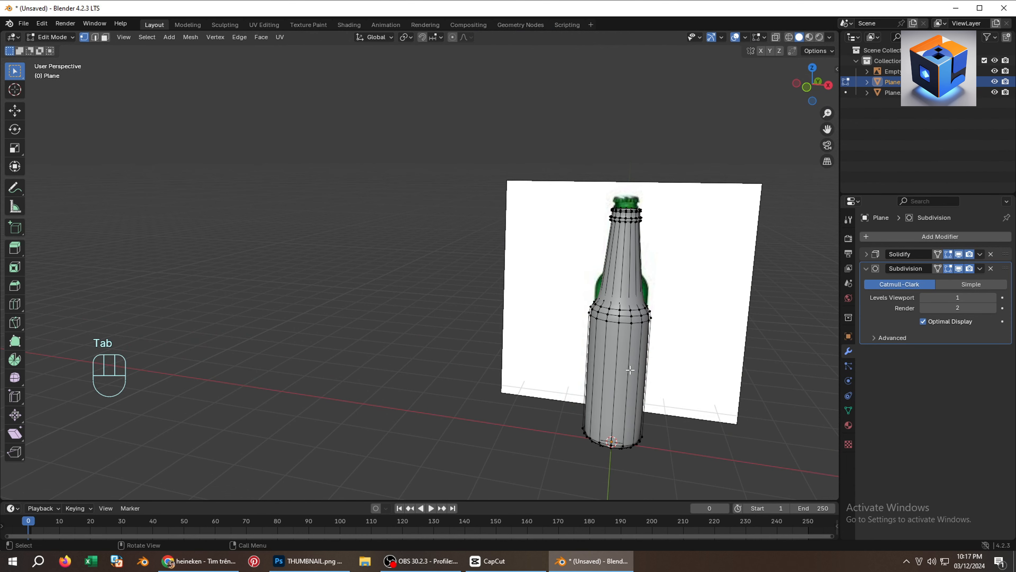
scroll(630, 370, "up", 2)
key("ctrl+r")
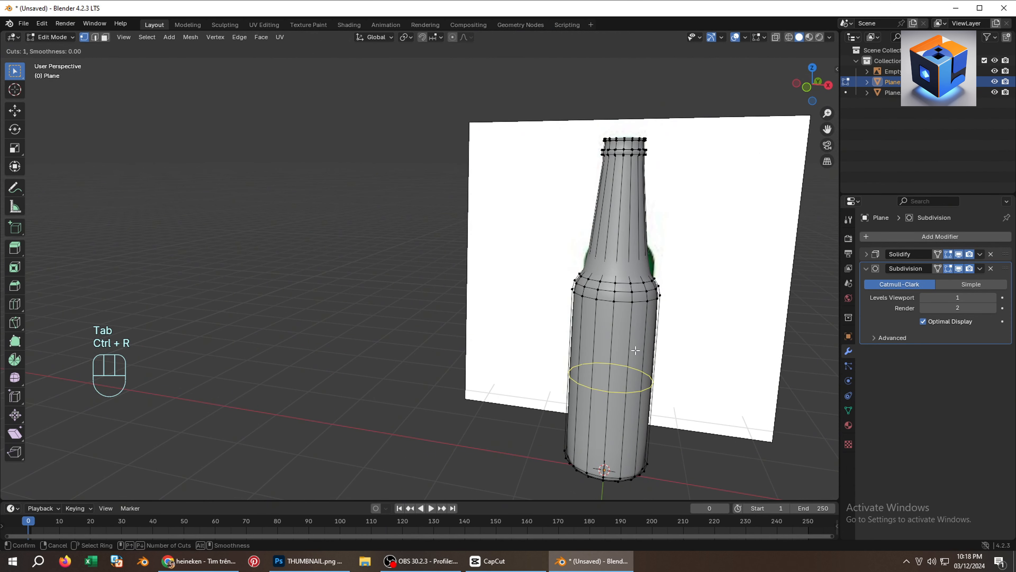
left_click(641, 319)
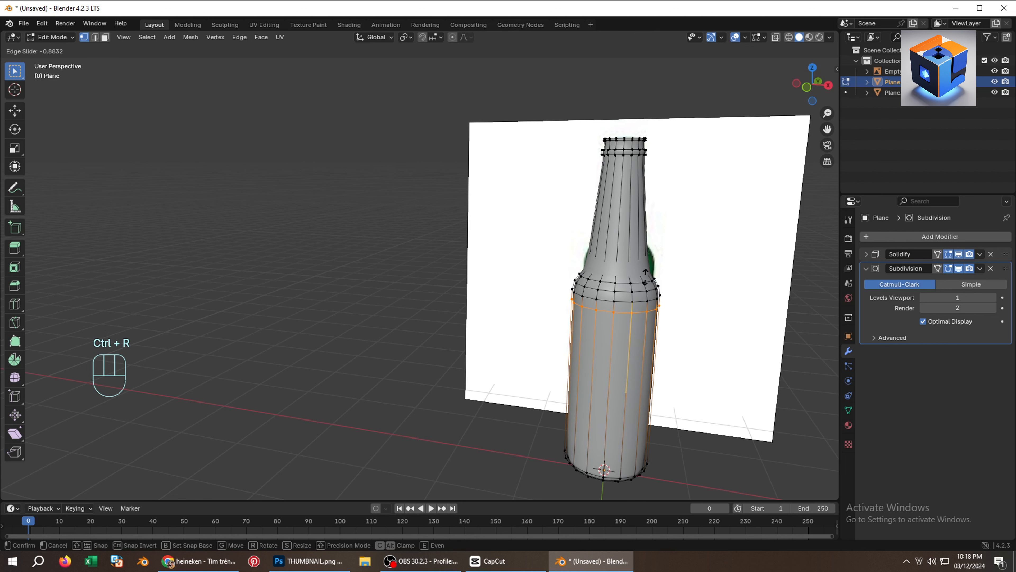
left_click(655, 264)
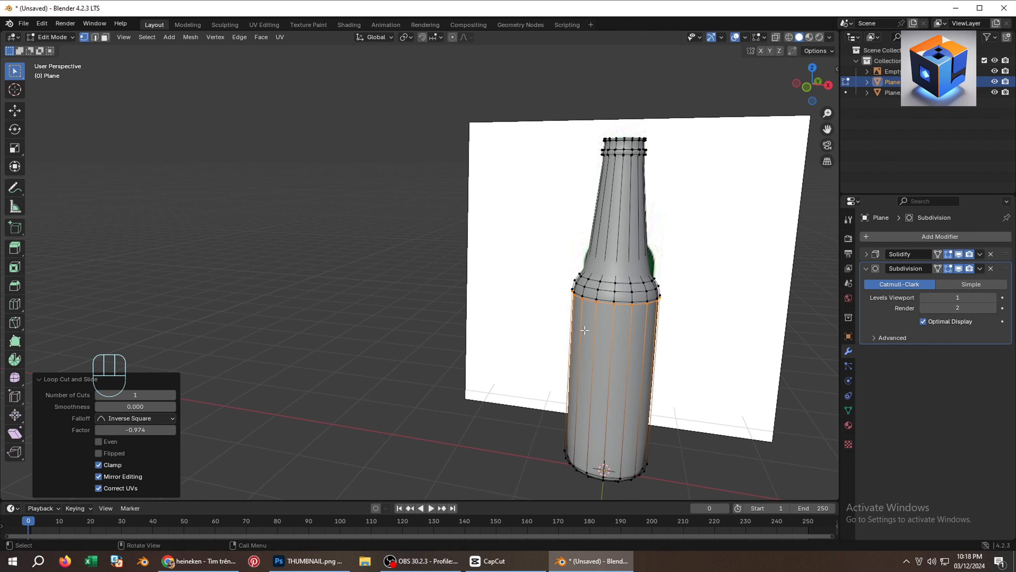
key("ctrl+r")
left_click(597, 435)
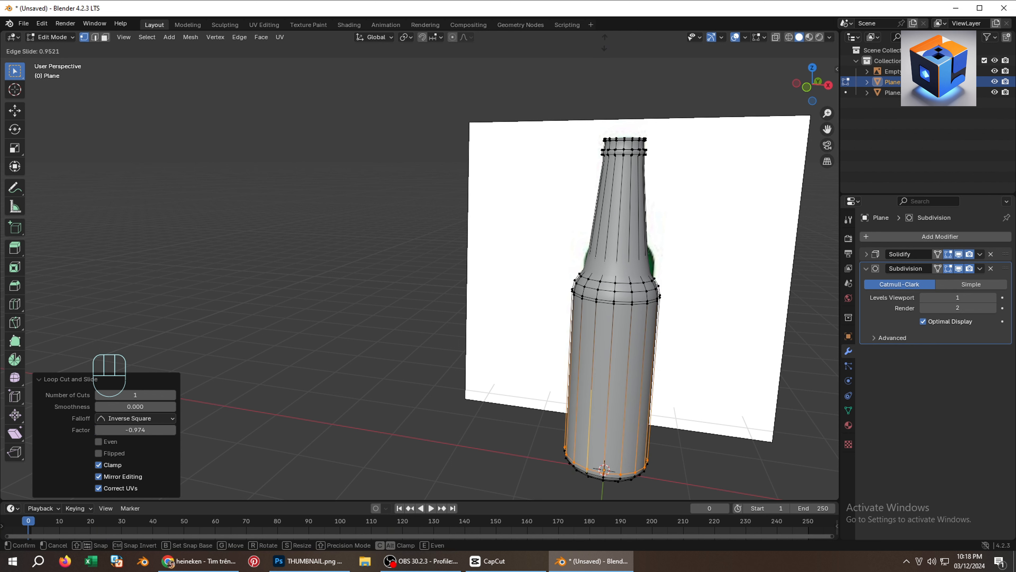
left_click(604, 43)
Add two supporting edge loops to the tapered neck, one just above the shoulder and one directly beneath the collar ring.
scroll(629, 259, "up", 1)
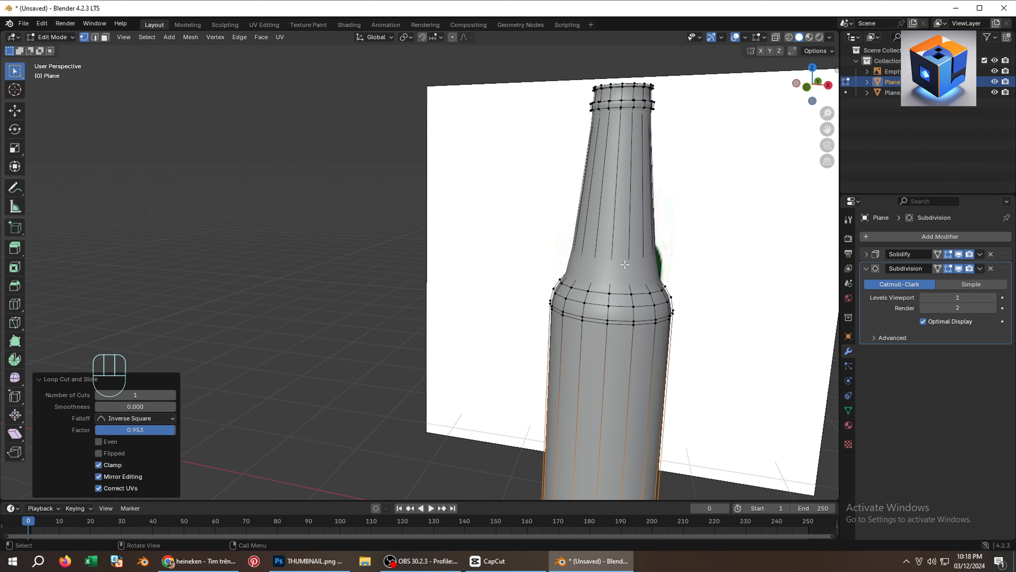
scroll(616, 260, "up", 1)
left_click(615, 242)
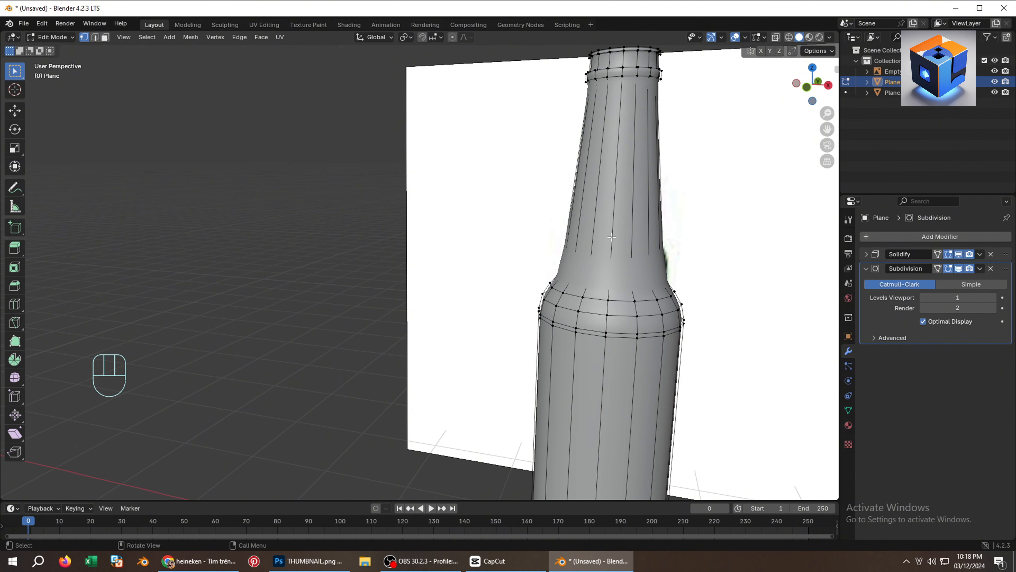
key("2")
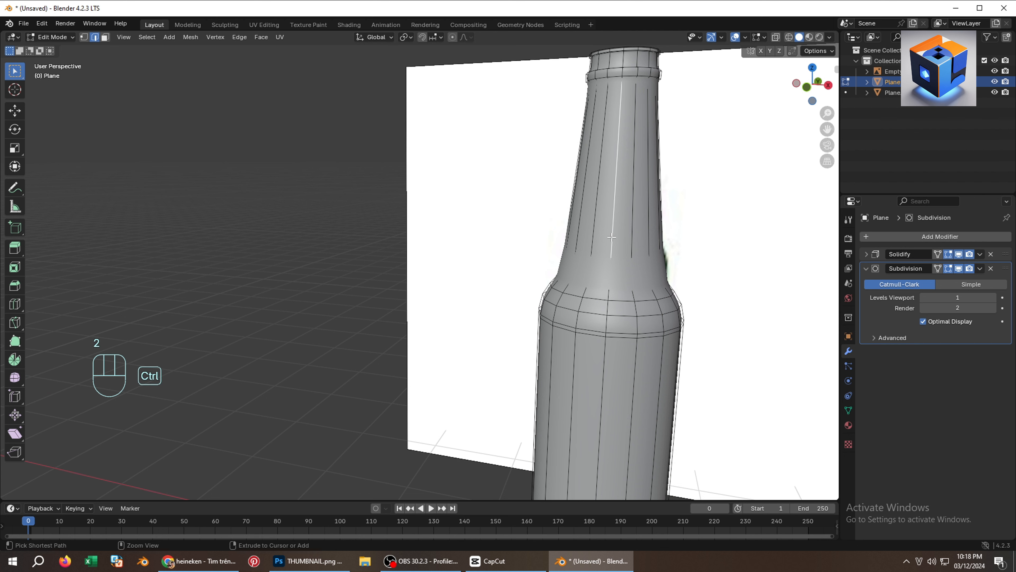
key("ctrl+r")
left_click(611, 238)
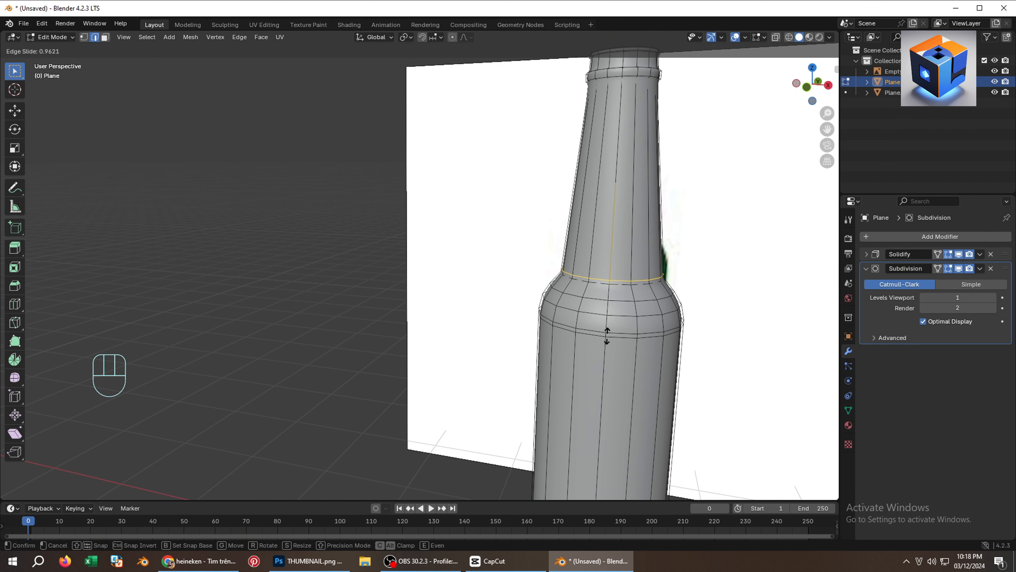
left_click(607, 336)
key("ctrl+r")
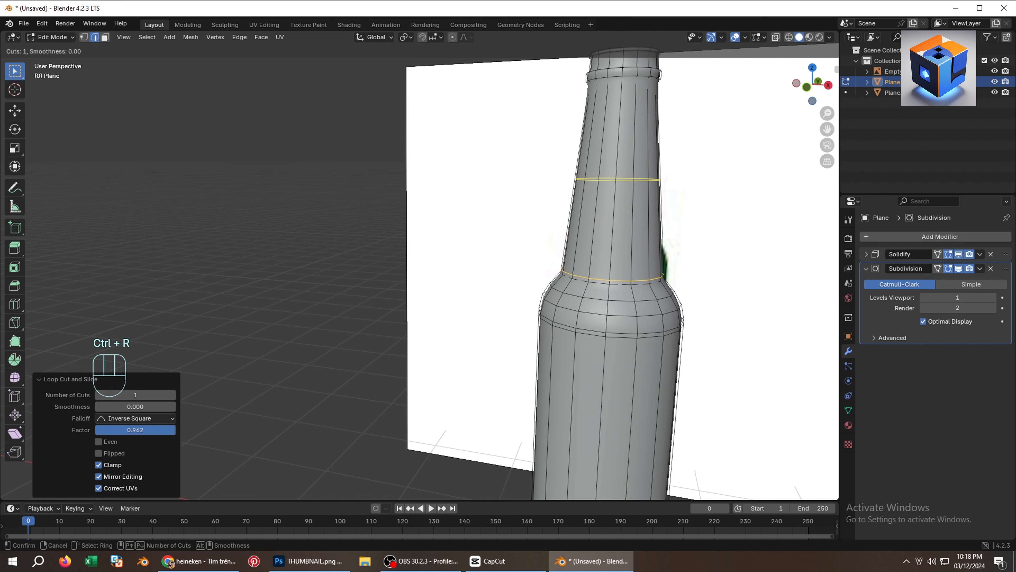
left_click(618, 179)
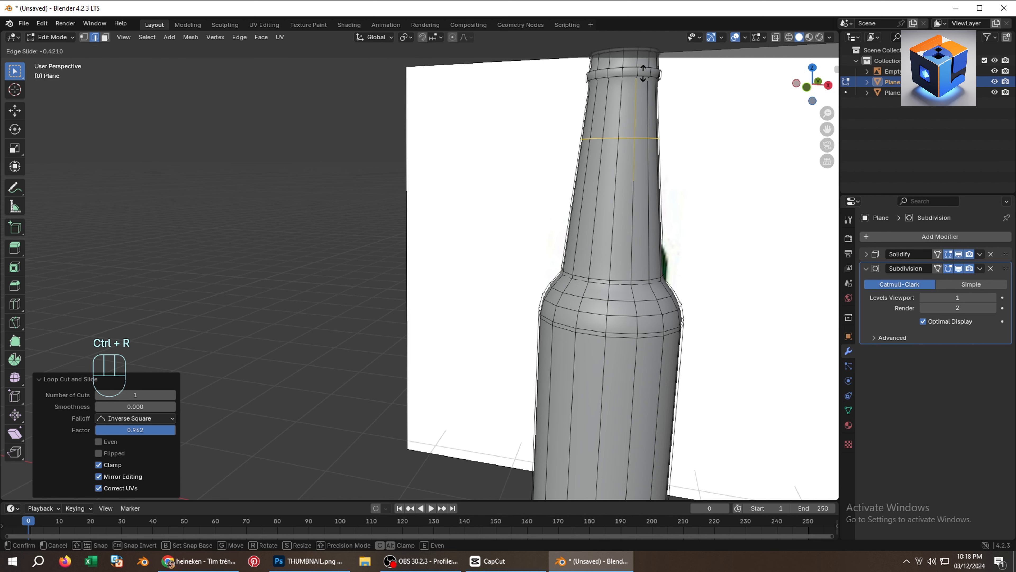
left_click(650, 484)
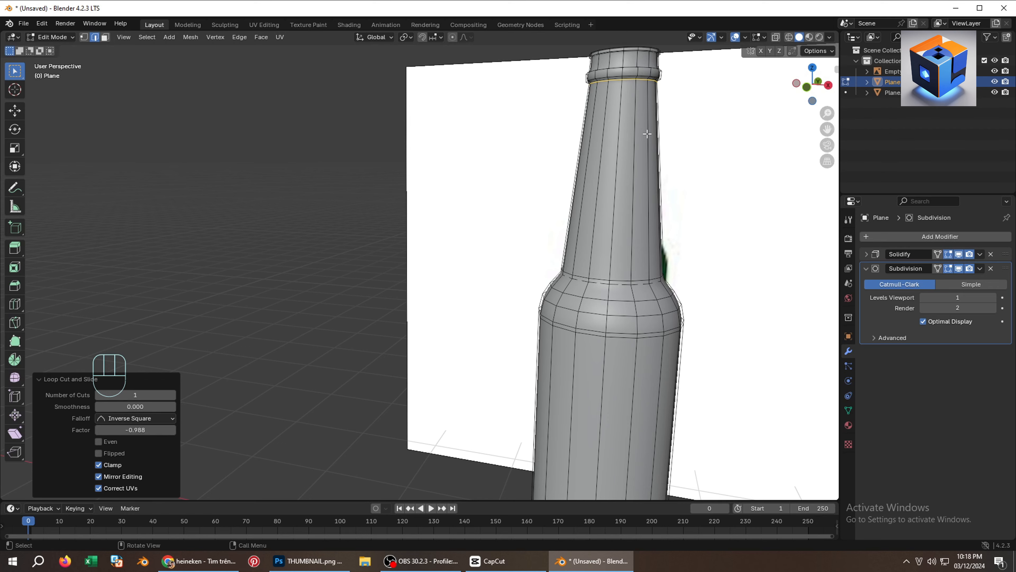
Add edge loops just above the collar ring and just under the mouth's rim, and return to Object Mode.
middle_click_drag(647, 133, 643, 301, "shift")
scroll(637, 249, "up", 6)
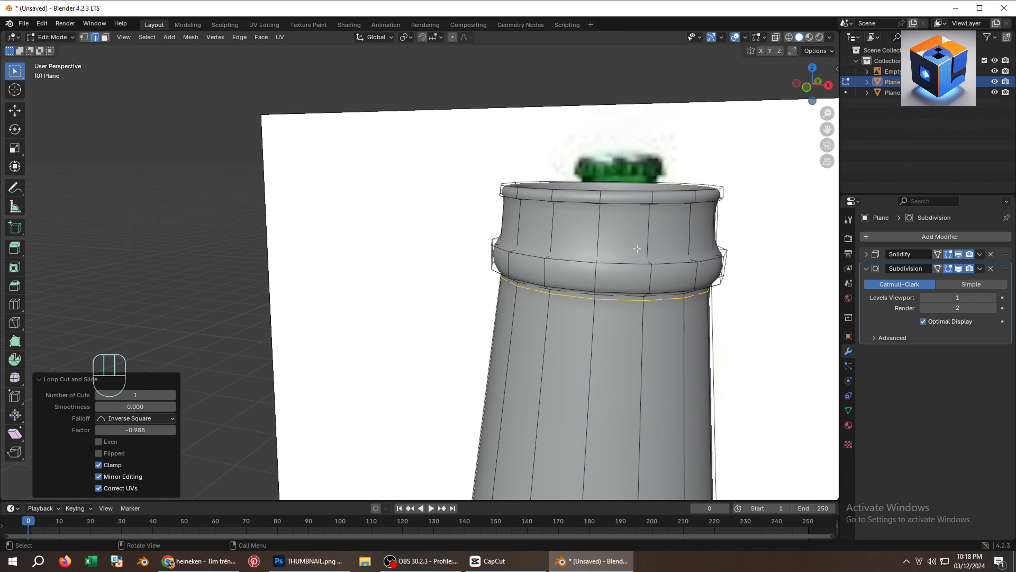
scroll(637, 249, "up", 3)
key("ctrl+r")
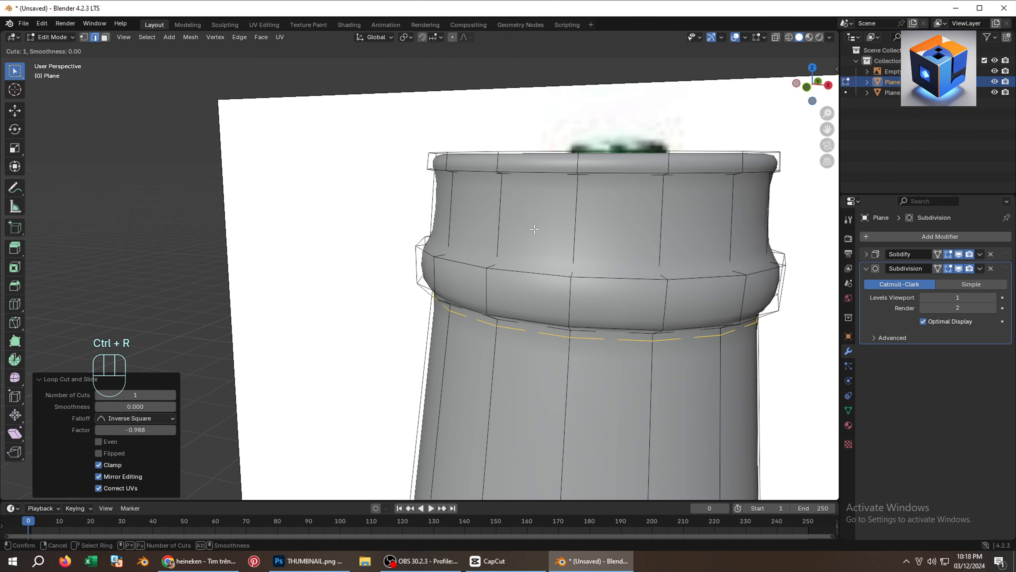
left_click(567, 231)
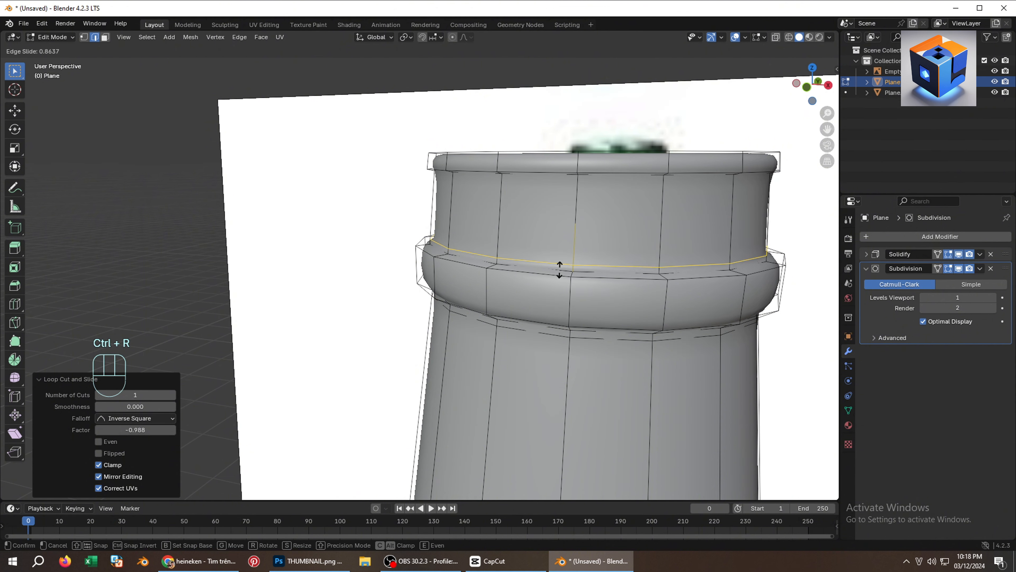
left_click(562, 271)
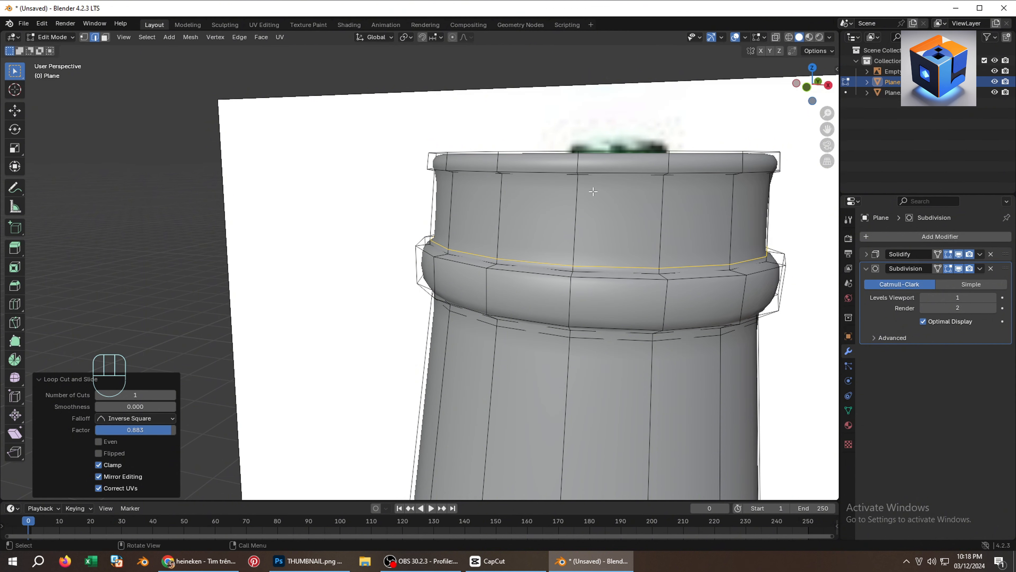
key("ctrl+r")
left_click(578, 204)
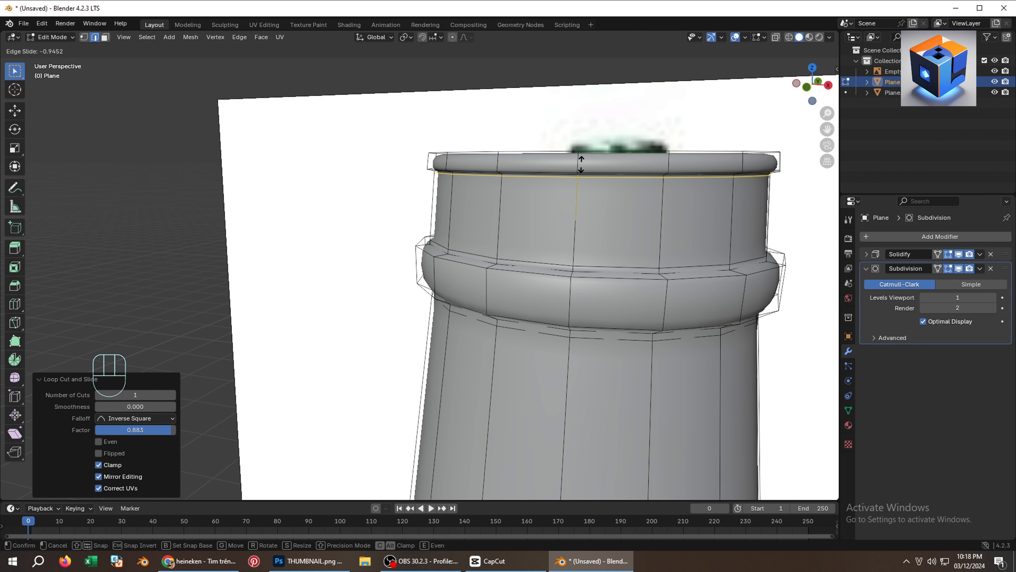
left_click(581, 165)
key("Tab")
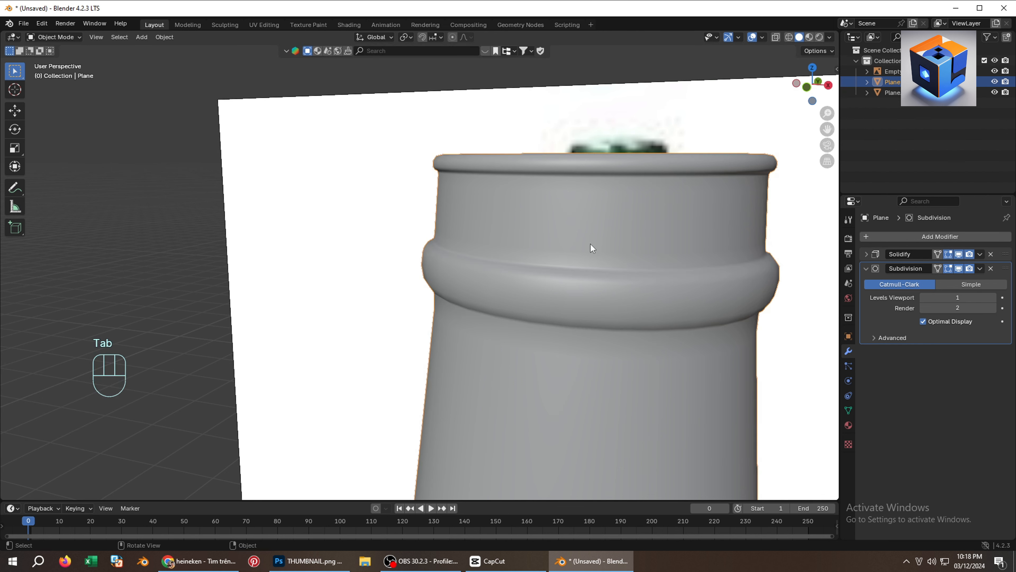
Shade the bottle smooth and set the Subdivision modifier's viewport level to 2.
middle_click_drag(591, 244, 612, 256)
scroll(612, 257, "down", 2)
scroll(612, 253, "down", 3)
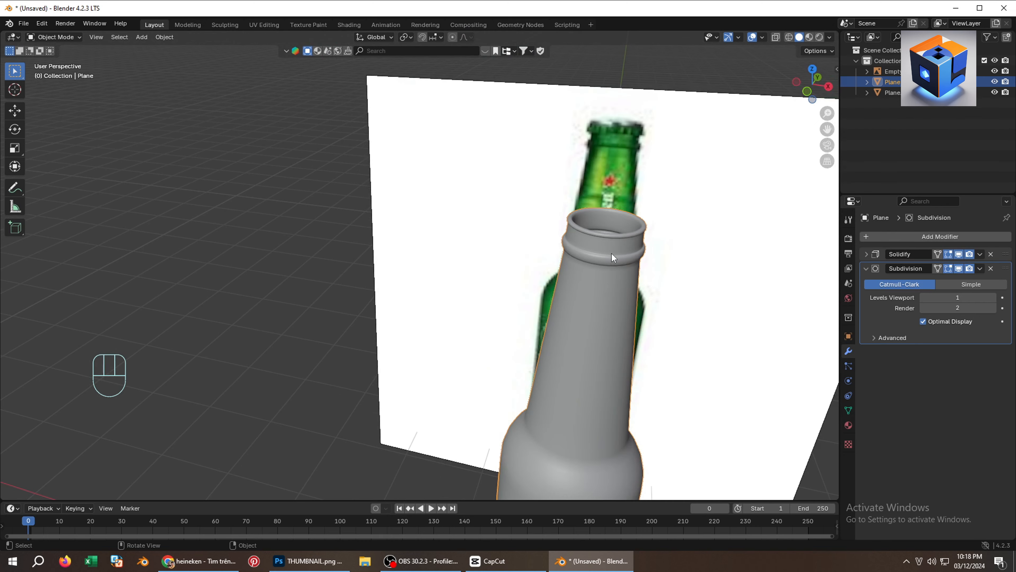
scroll(610, 247, "up", 6)
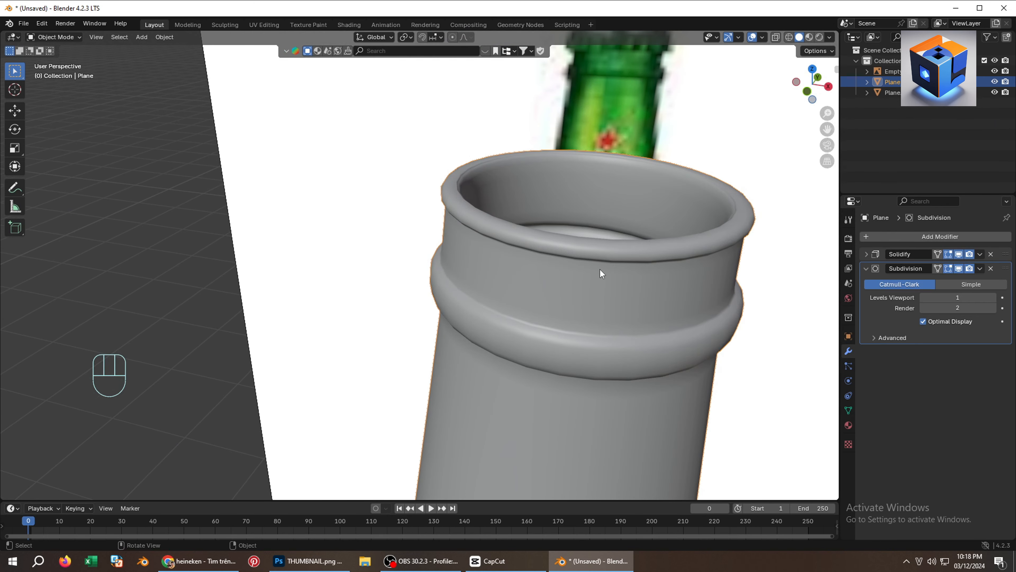
right_click(600, 274)
left_click(587, 272)
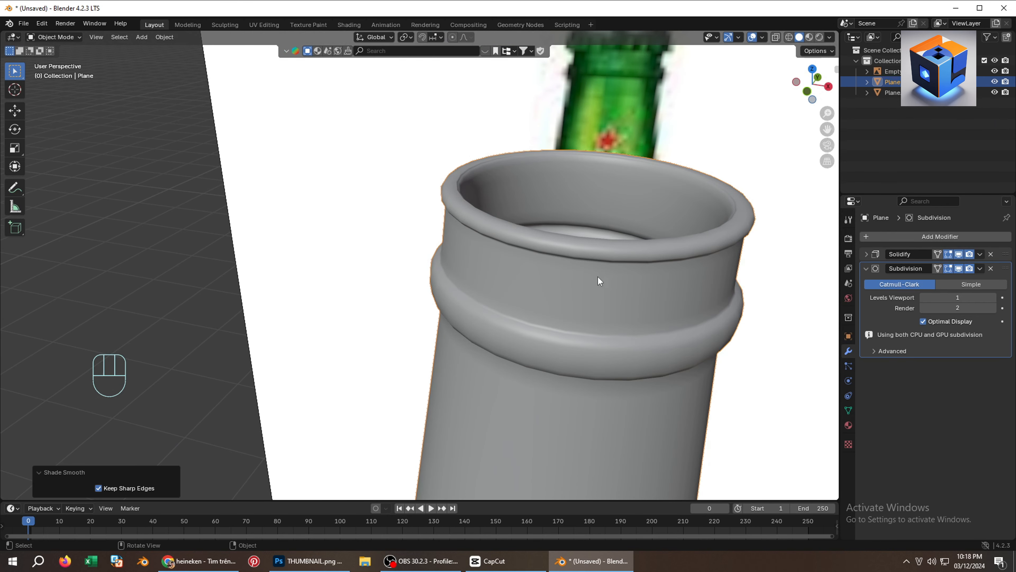
scroll(615, 311, "down", 1)
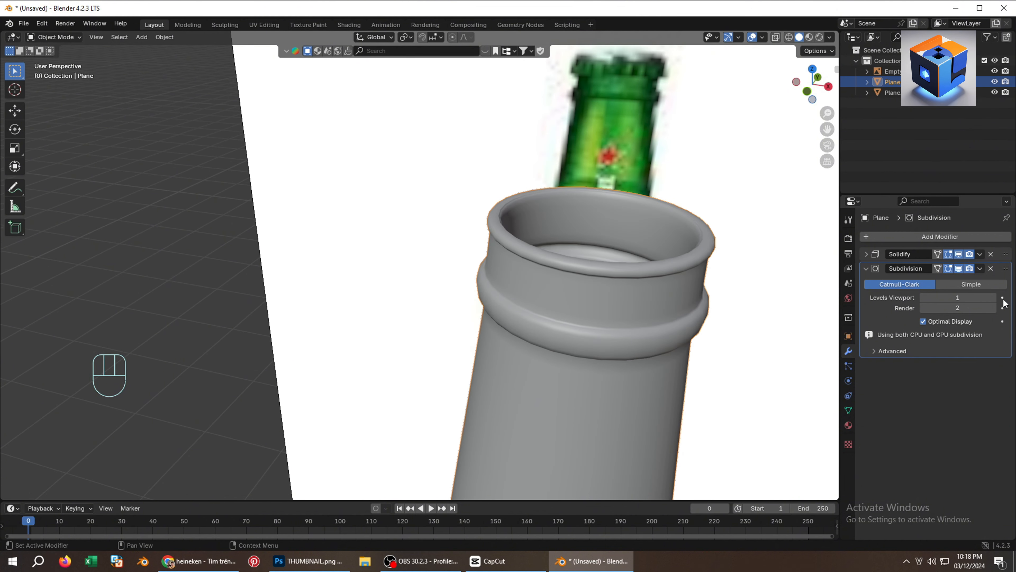
left_click(991, 298)
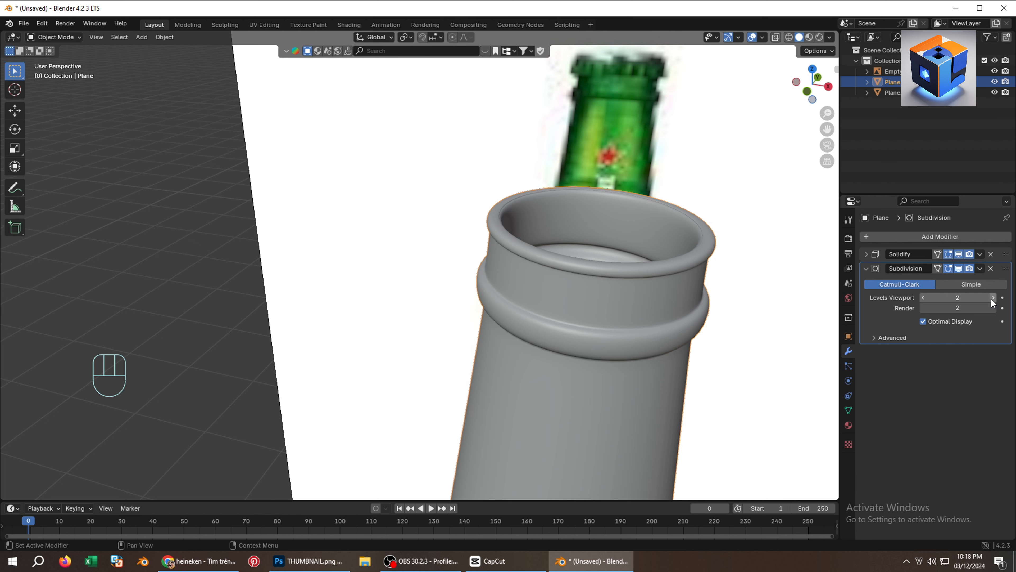
Raise the bottle's Subdivision modifier to level 3 for both viewport and render.
left_click(993, 299)
left_click(992, 308)
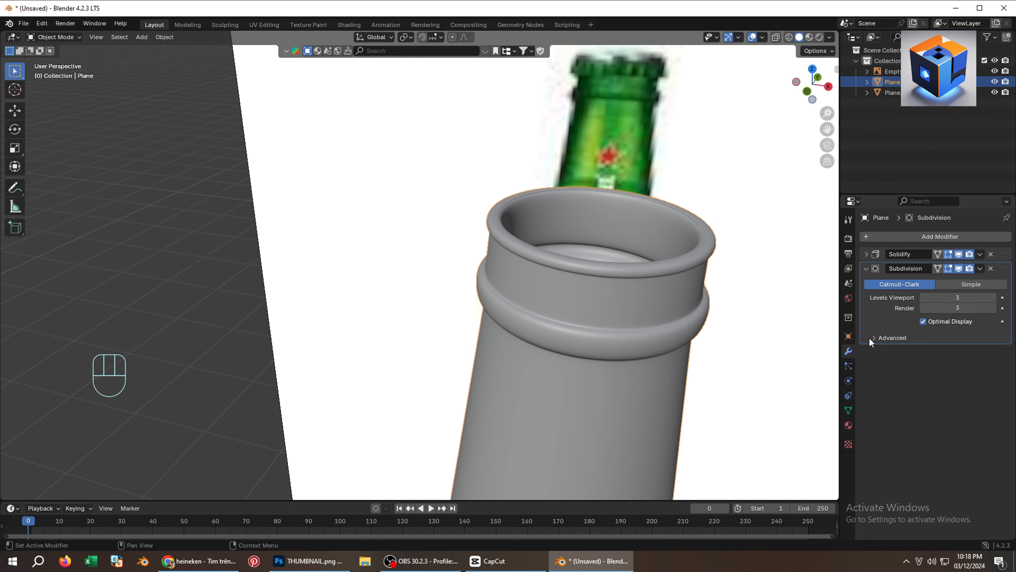
Inspect the smoothed bottle from several angles and compare its outline with the reference image in front view.
mouse_move(547, 338)
middle_mouse_down()
mouse_move(569, 334)
mouse_move(547, 338)
middle_mouse_up()
key("Tab")
scroll(547, 338, "down", 5)
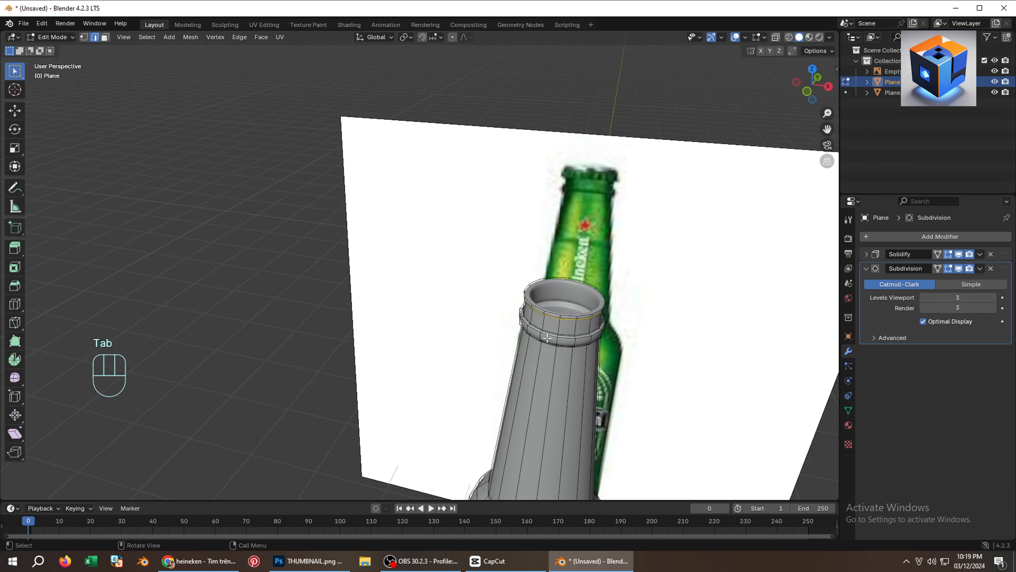
key("Tab")
middle_click_drag(558, 385, 589, 229, "shift")
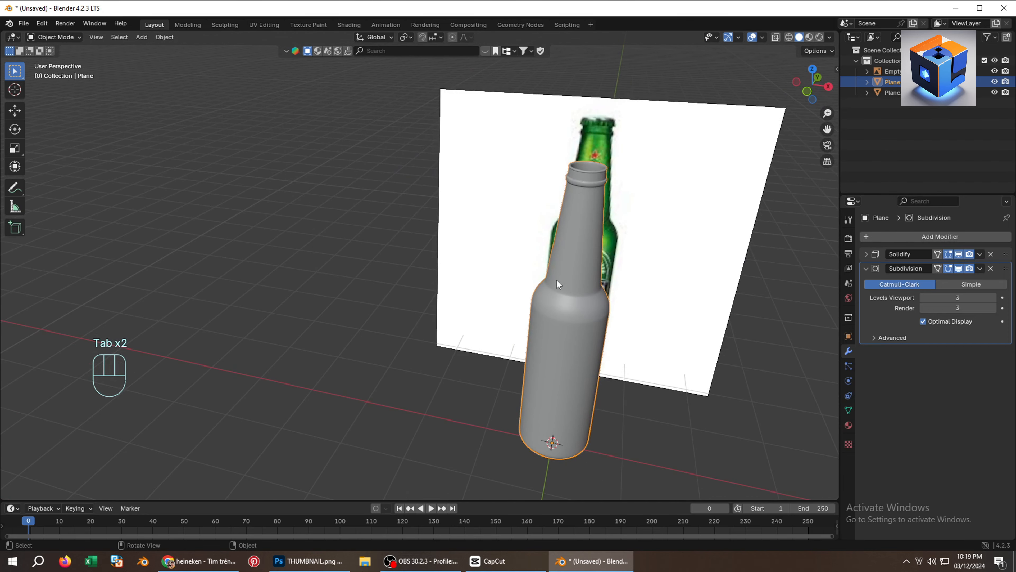
middle_click_drag(557, 280, 577, 299)
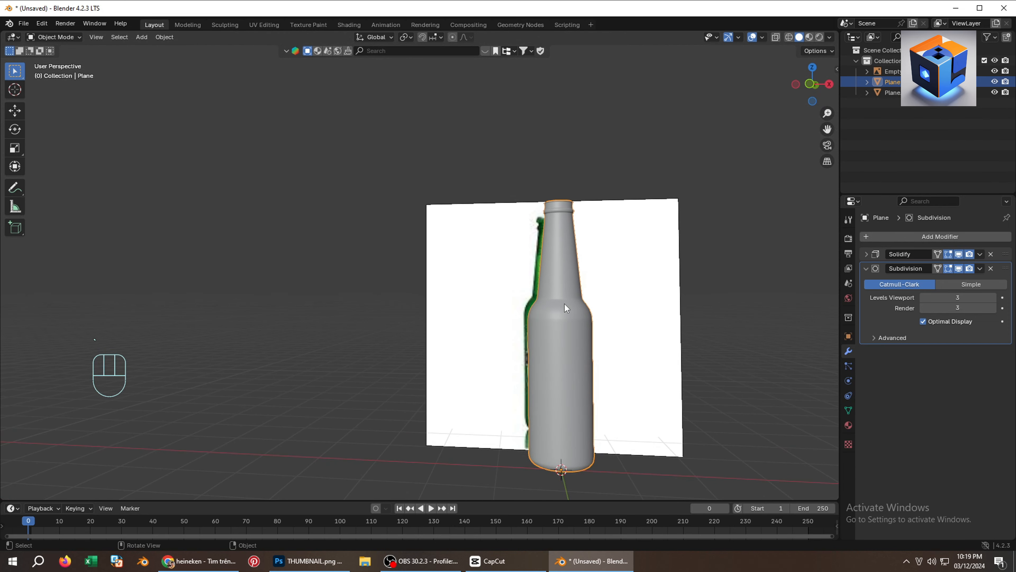
key("grave")
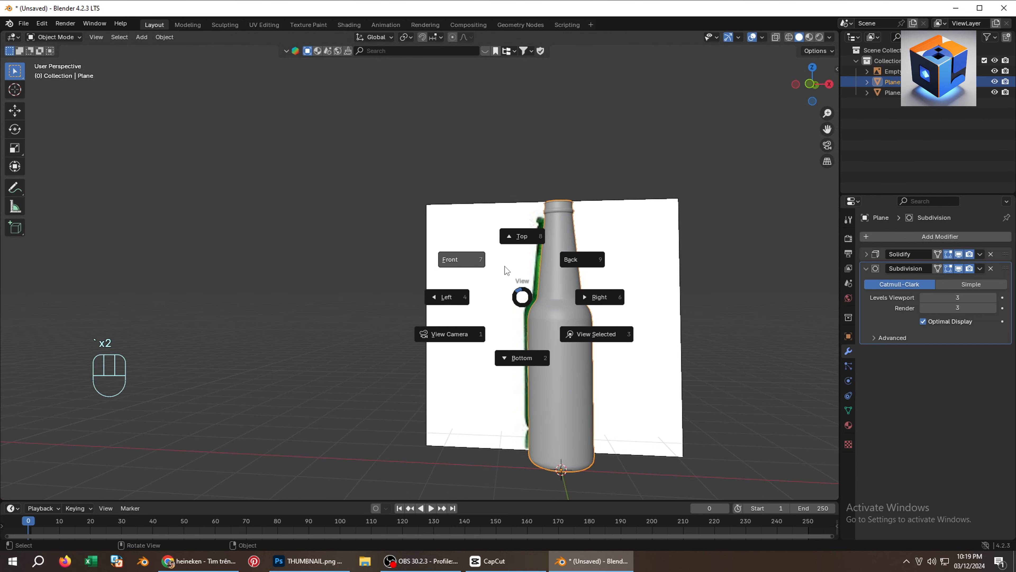
left_click(476, 258)
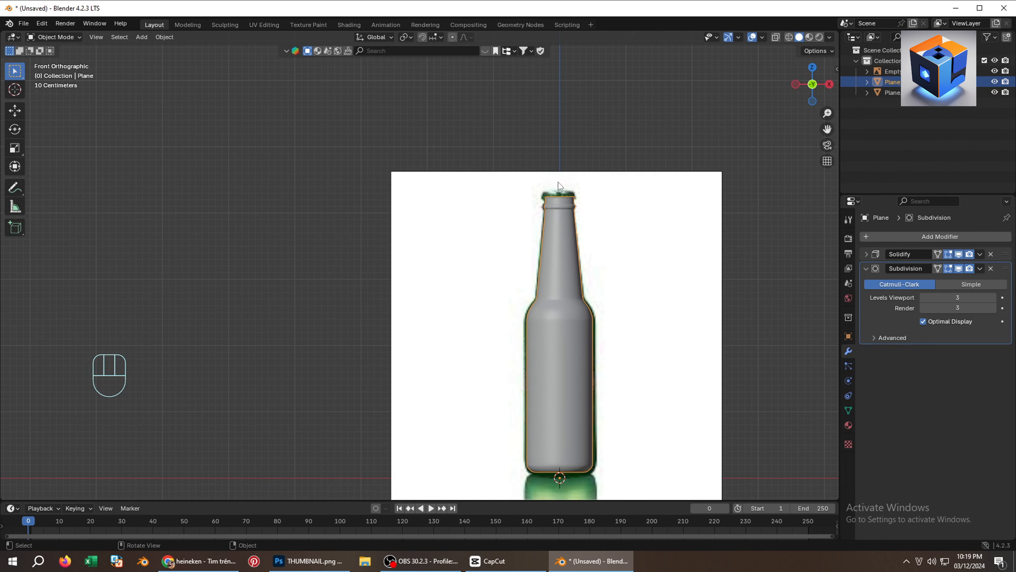
scroll(559, 193, "up", 2)
middle_click_drag(560, 201, 547, 266)
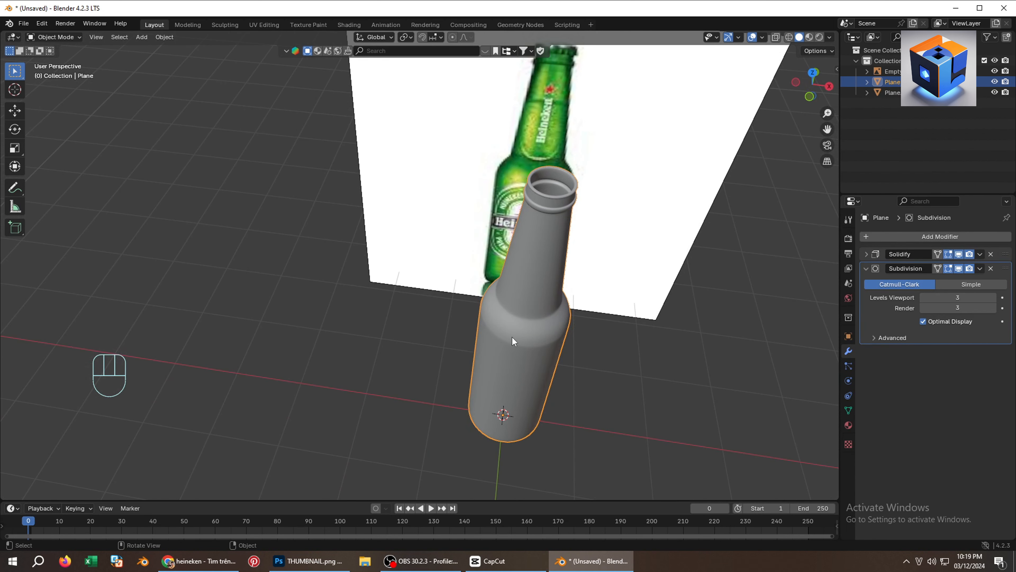
Add a cylinder mesh, raise it about 4.22 m along Z to the bottle's mouth, and scale it uniformly to about 0.231.
key("shift+a")
mouse_move(442, 343)
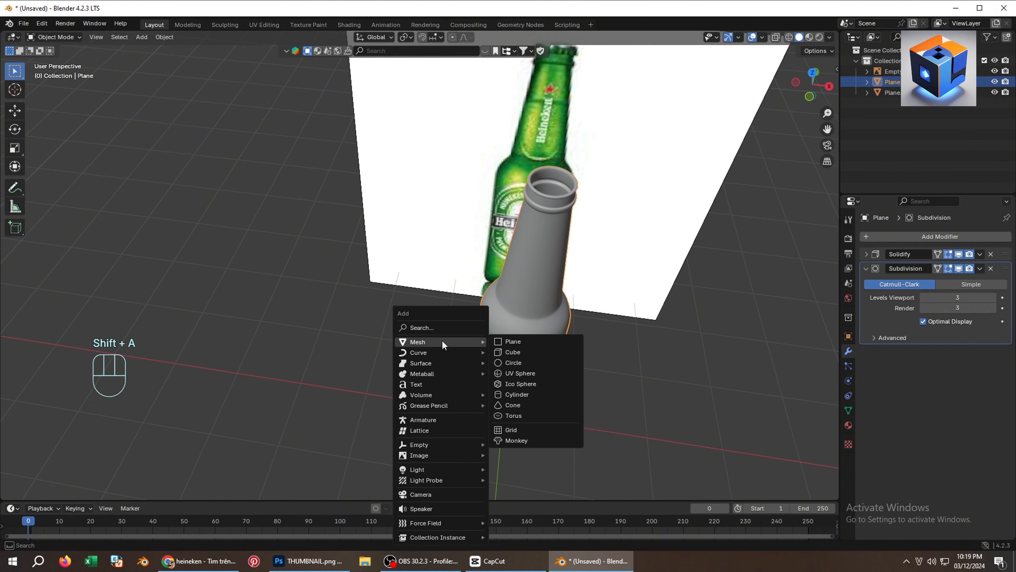
left_click(515, 394)
key("g")
middle_click(529, 278)
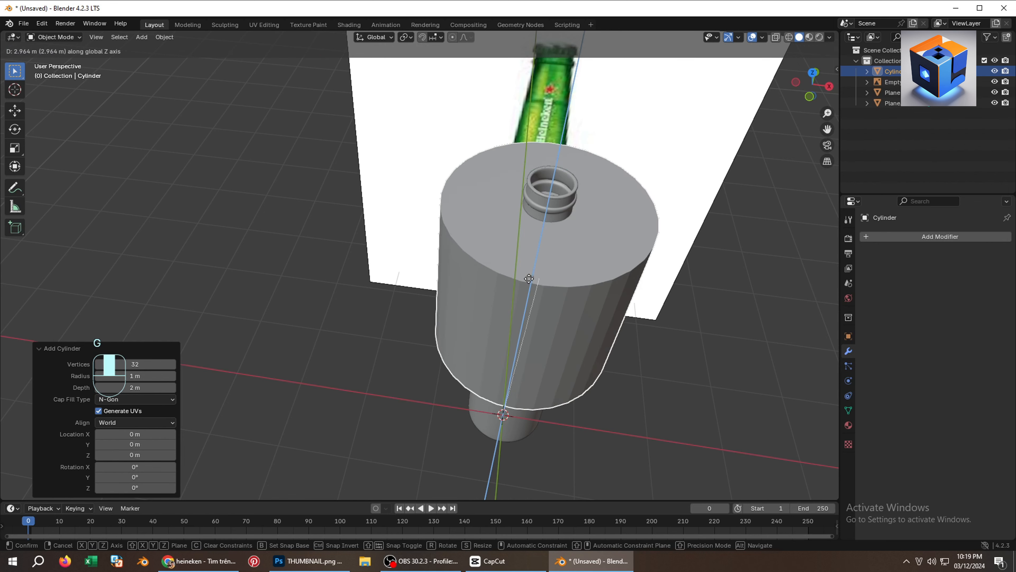
left_click(762, 181)
key("s")
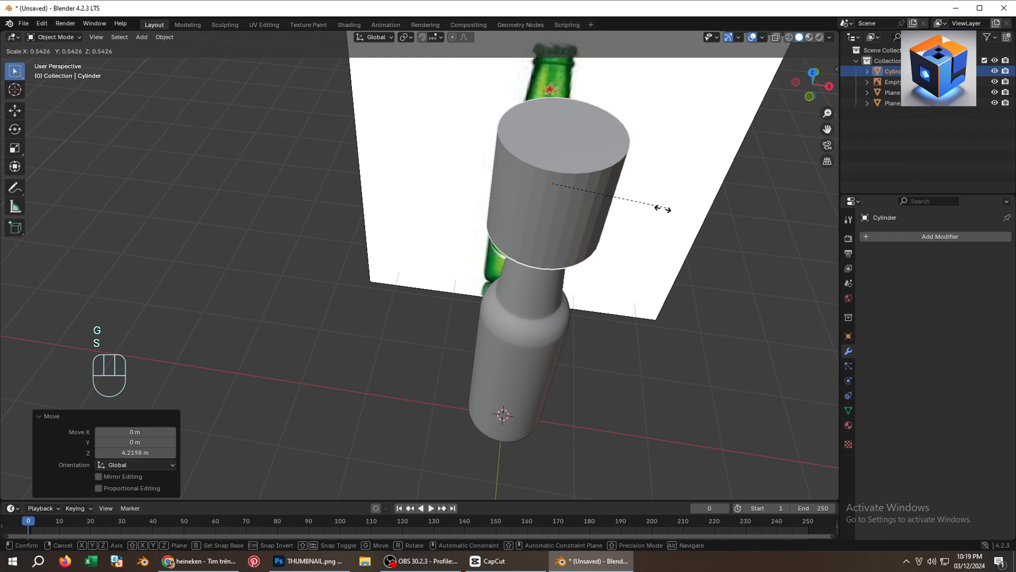
left_click(571, 230)
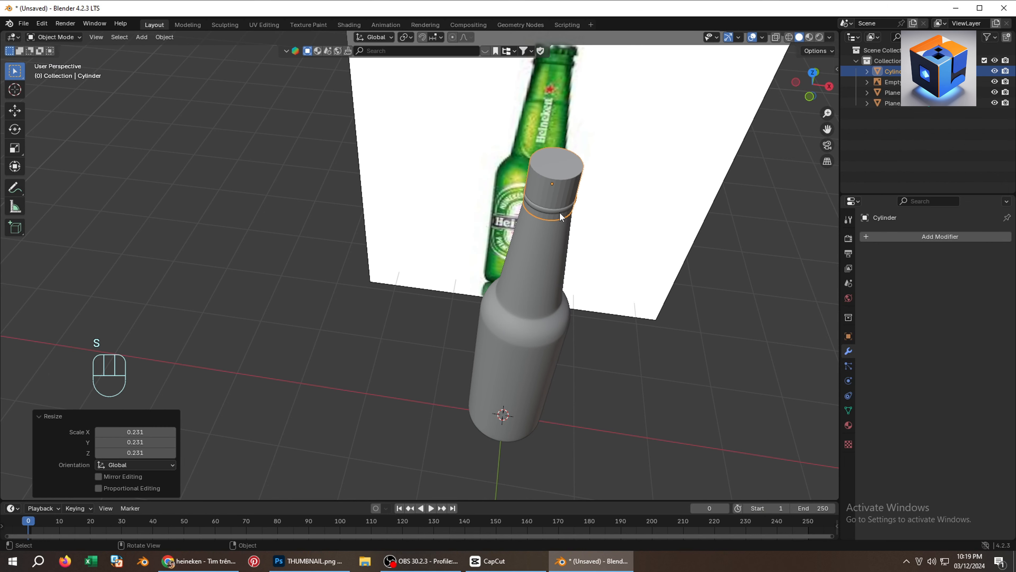
Raise the cylinder about 0.228 m along Z above the mouth and flatten it to about 0.221 in Z.
middle_click_drag(558, 224, 574, 163)
scroll(575, 163, "up", 2)
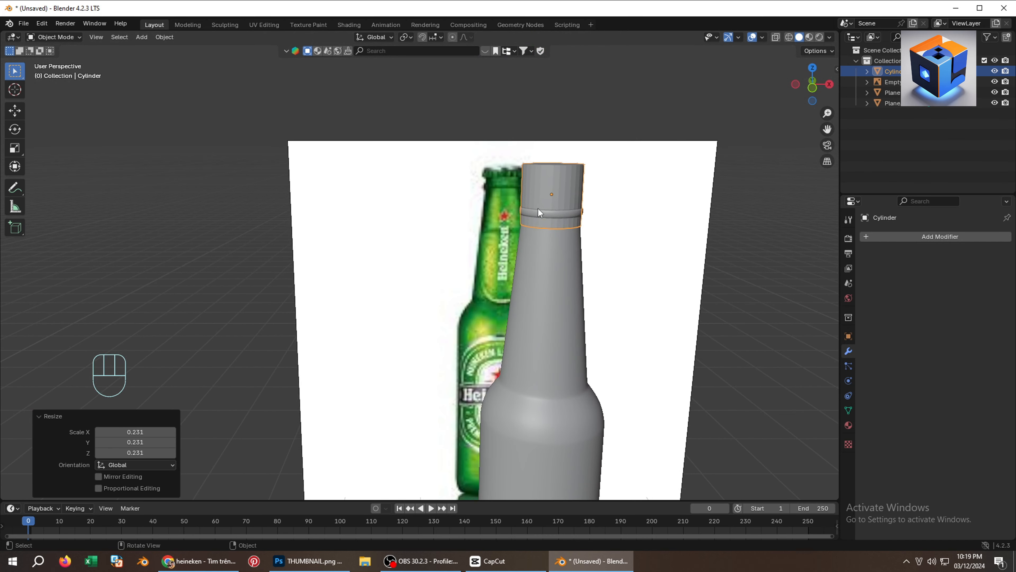
key("g")
key("z")
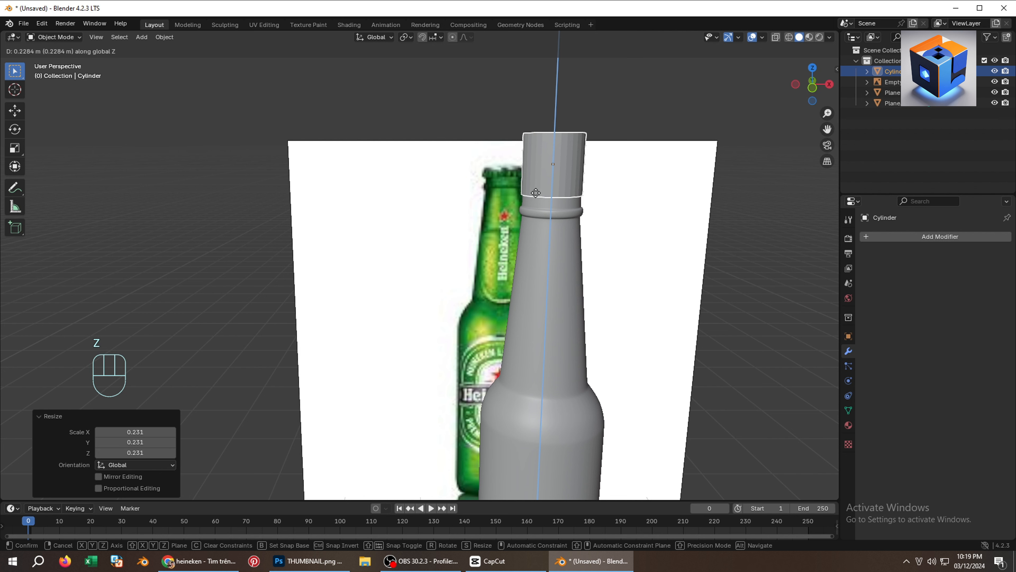
left_click(536, 193)
key("s")
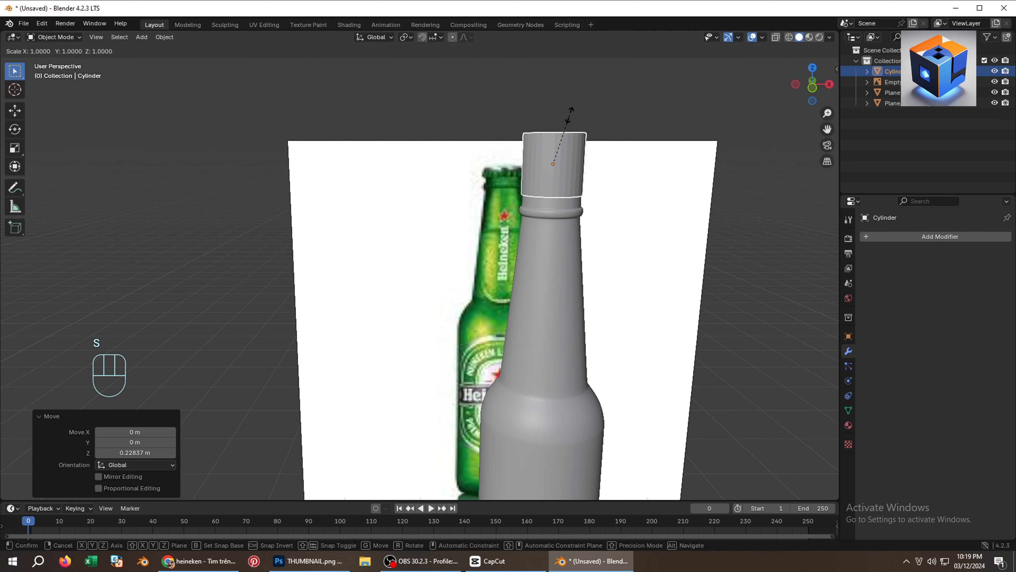
key("z")
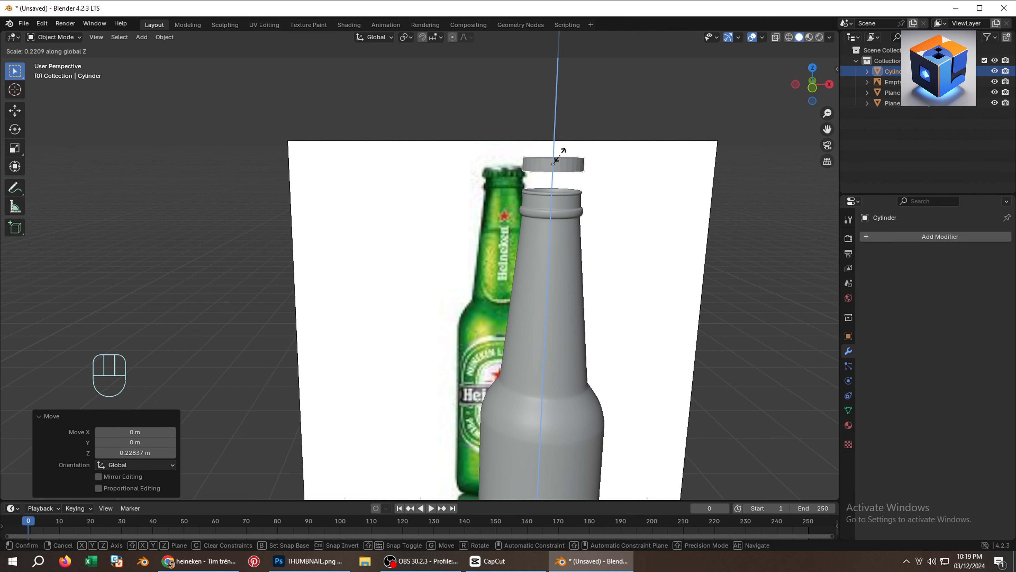
left_click(559, 155)
Lower the flattened cylinder about 0.21 m along Z so it sits over the bottle's mouth as a cap.
scroll(559, 164, "up", 2)
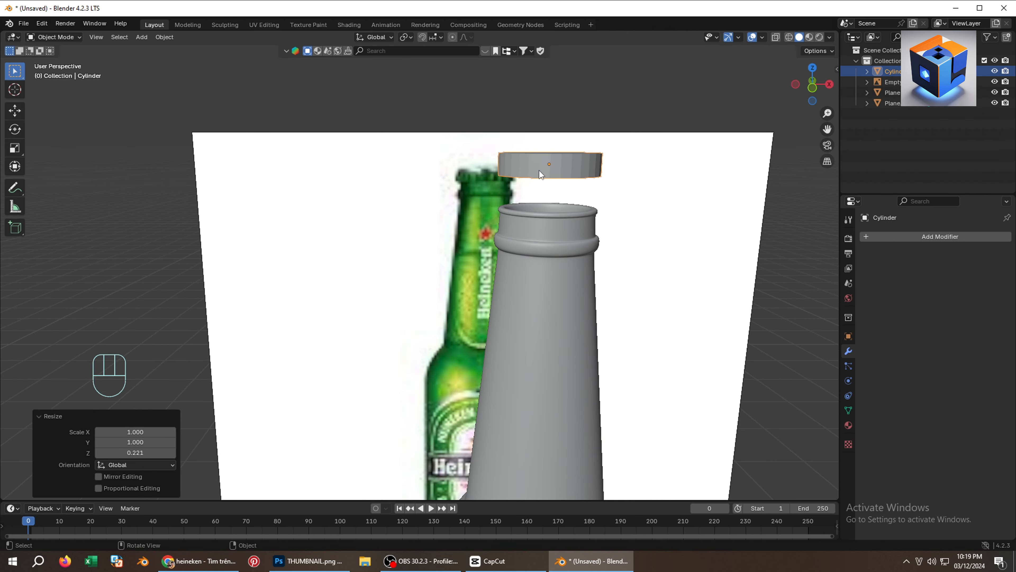
scroll(539, 172, "up", 1)
key("g")
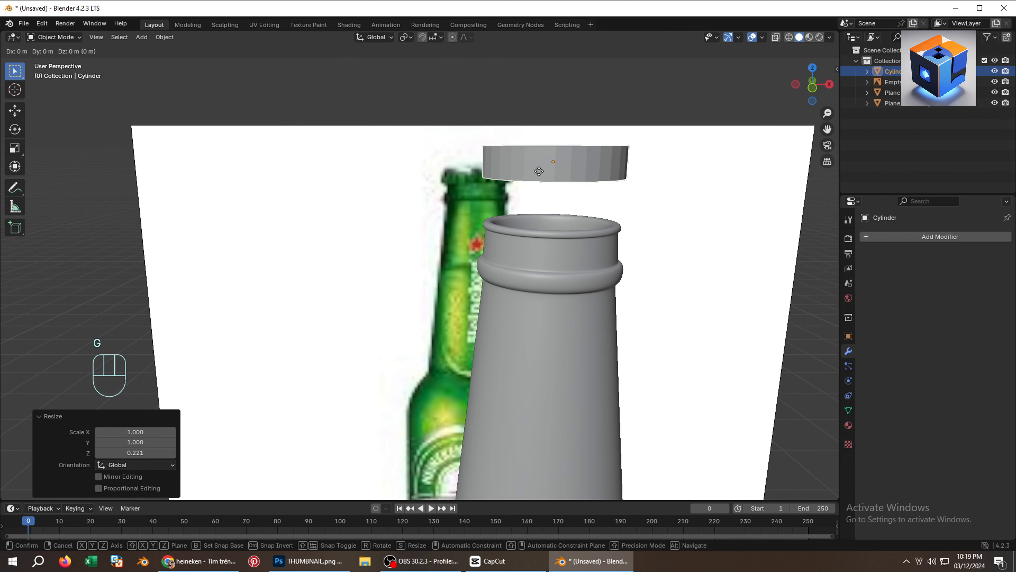
key("z")
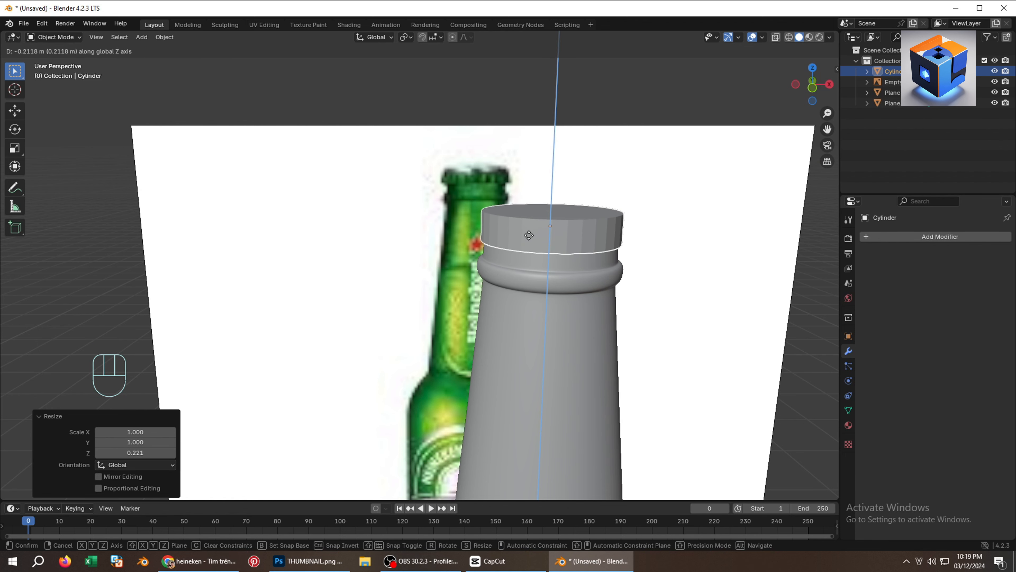
left_click(529, 235)
In Edit Mode, select the edge loop around the cap's top rim and try to bevel it.
middle_click_drag(529, 235, 558, 231)
key("Tab")
scroll(568, 222, "up", 2)
left_click(580, 215)
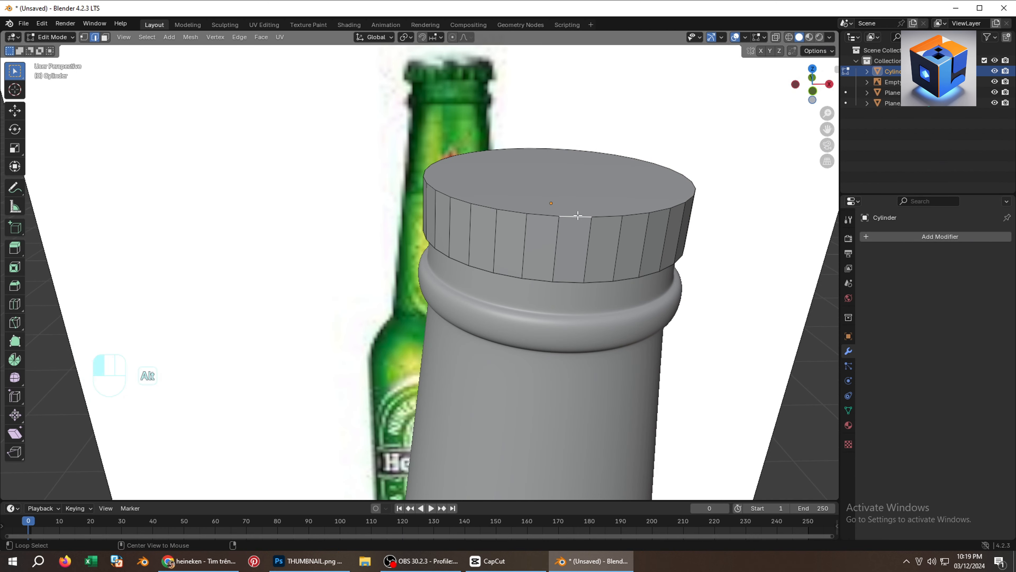
left_click(577, 216, "alt")
key("ctrl+b")
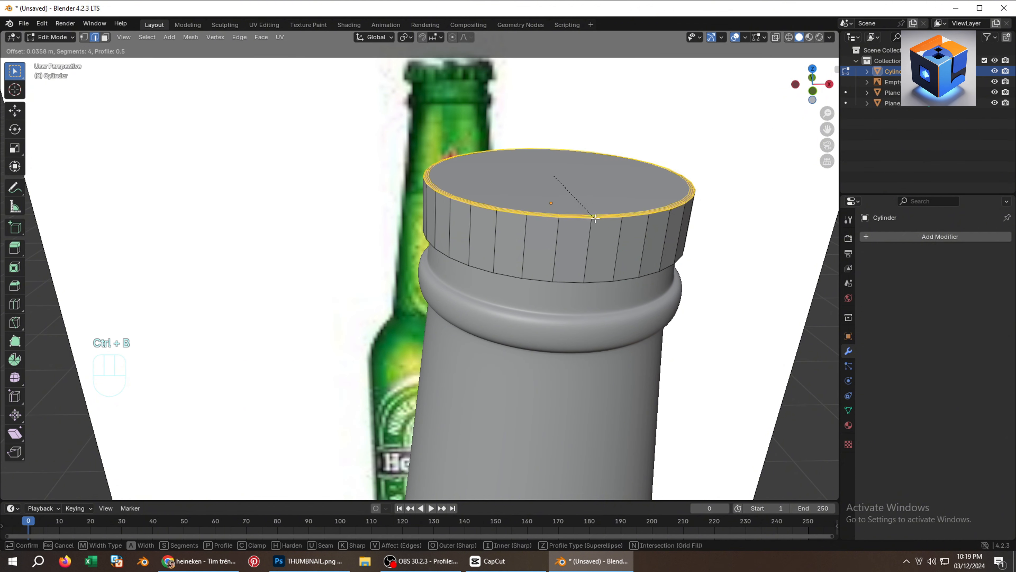
right_click(597, 235)
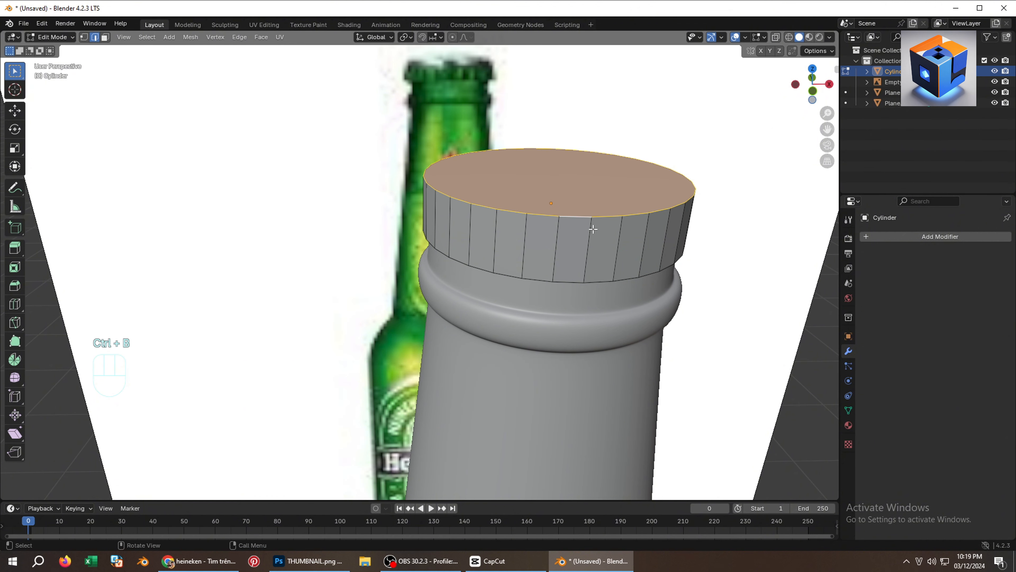
Return to Object Mode, show the cap's transform values, and apply its scale.
key("Tab")
key("ctrl+a")
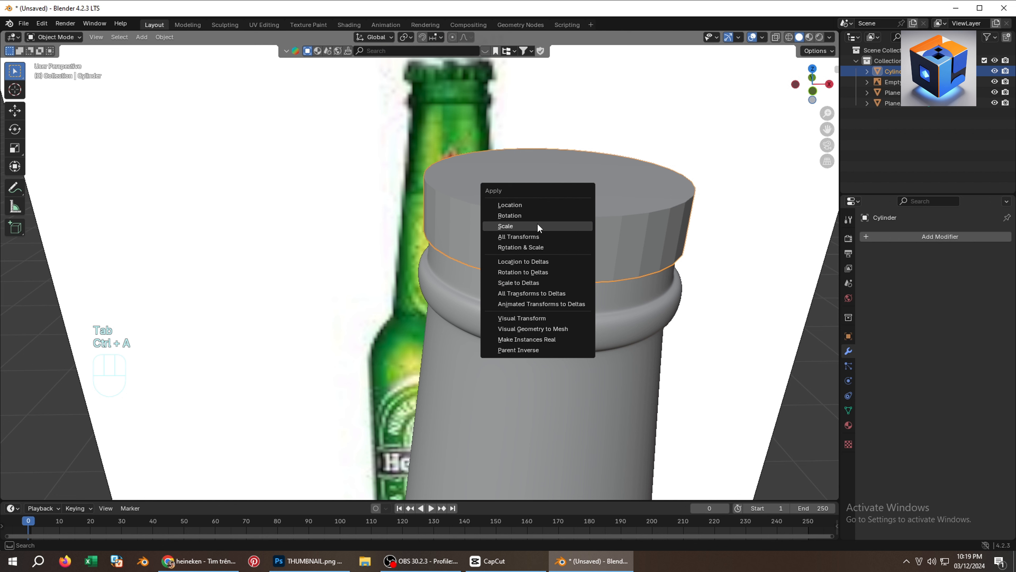
key("n")
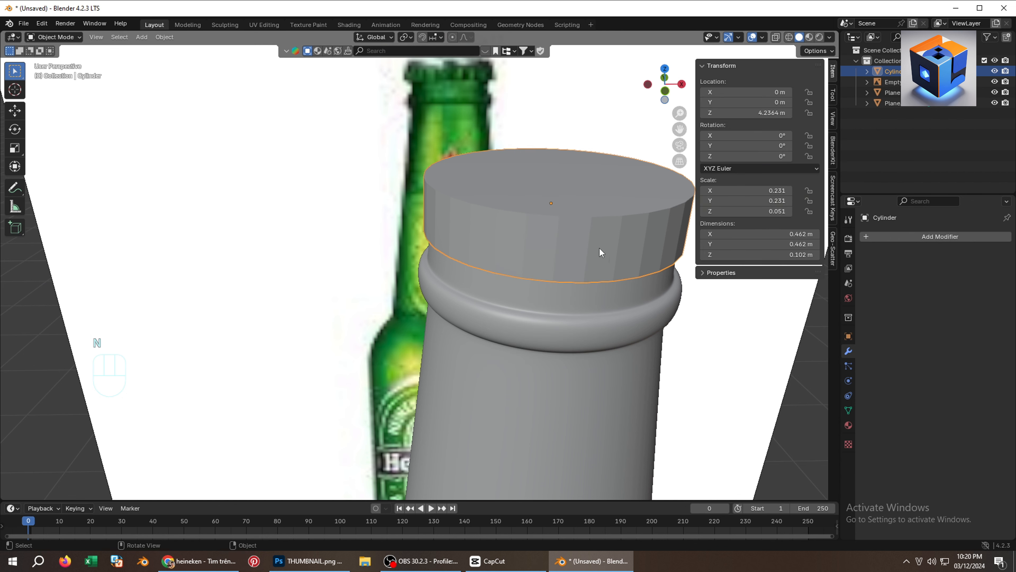
key("ctrl+a")
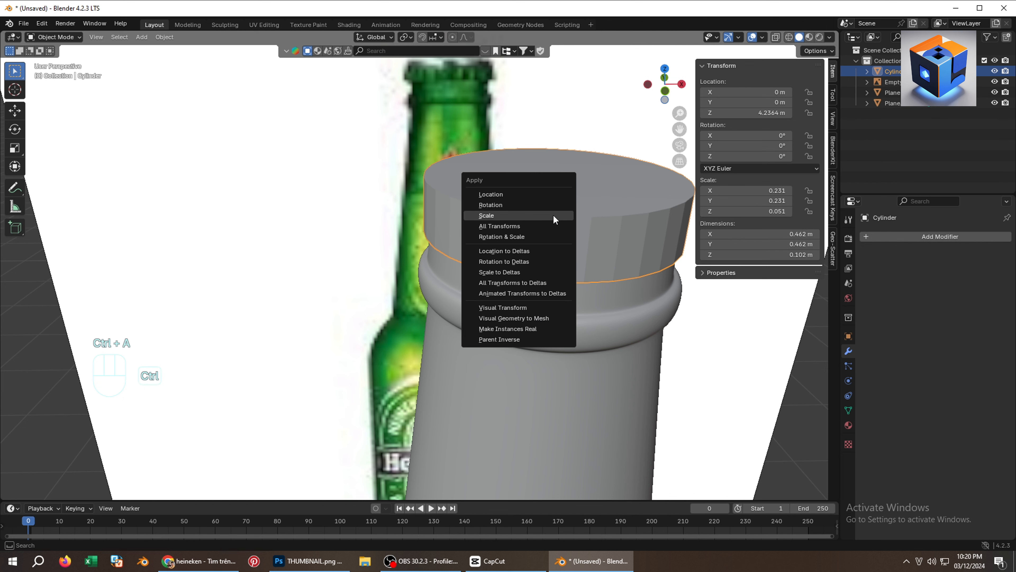
left_click(566, 221)
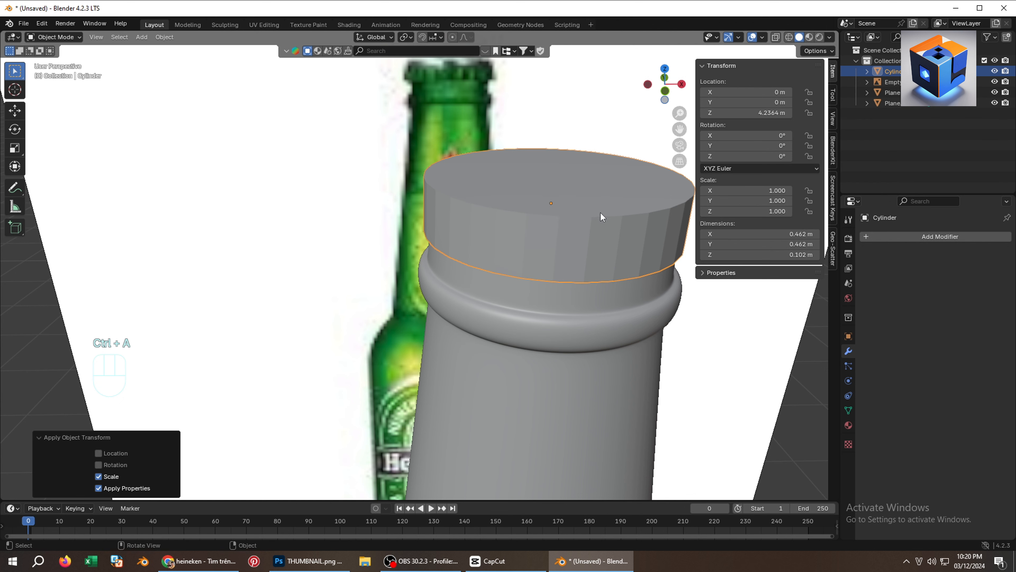
Bevel the cap's selected top rim in Edit Mode by about 0.044 m with 4 segments.
key("Tab")
key("ctrl+b")
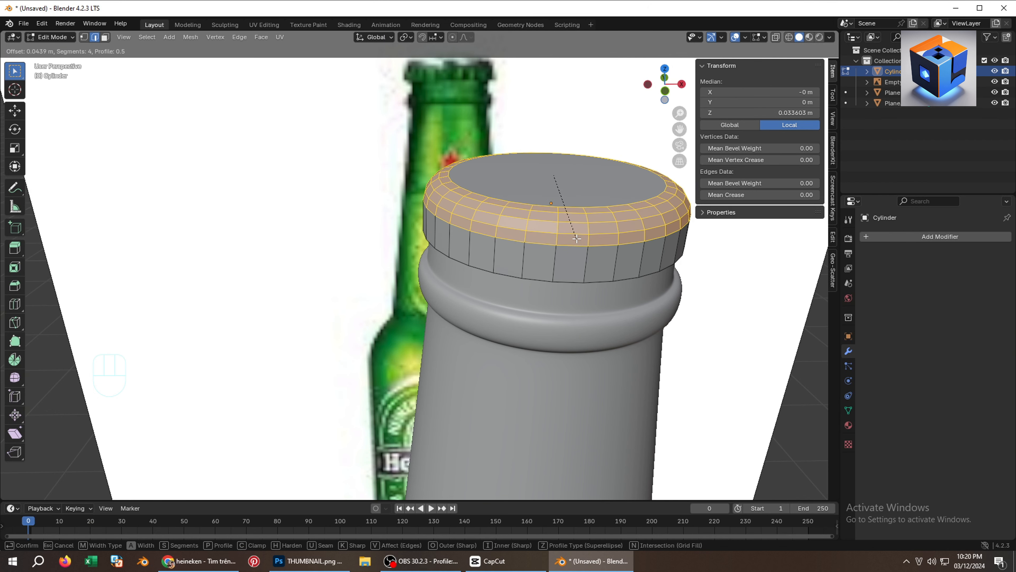
left_click(567, 249)
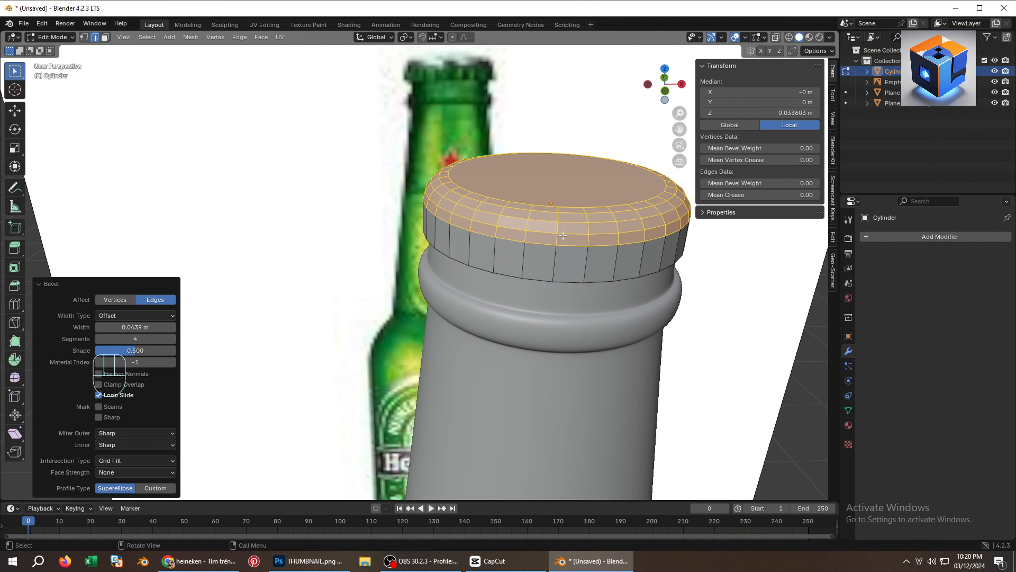
key("Tab")
In Edit Mode, select the ring of faces around the cap's lower side and reduce it to every other face with Checker Deselect.
key("Tab")
left_click(572, 262)
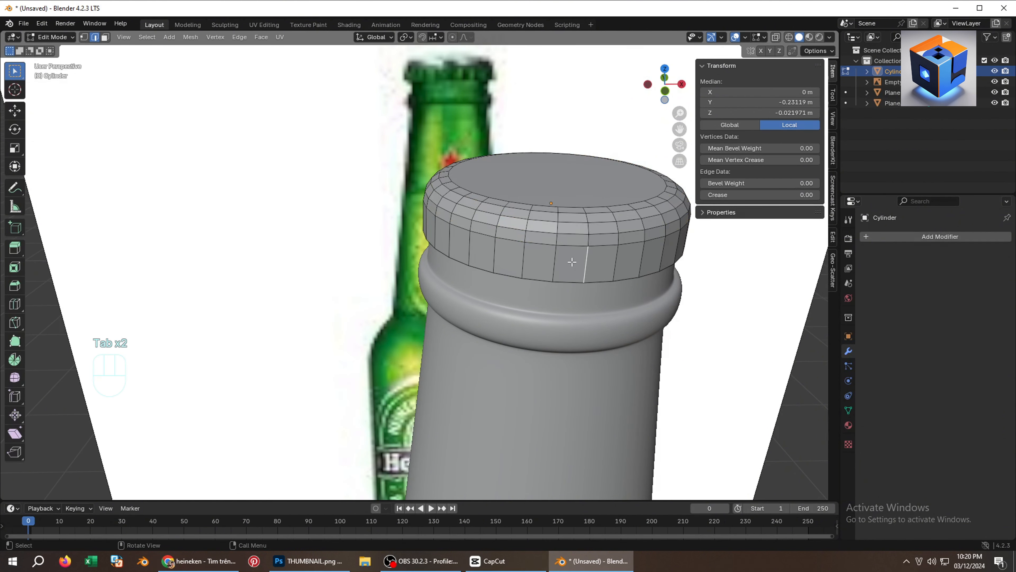
key("3")
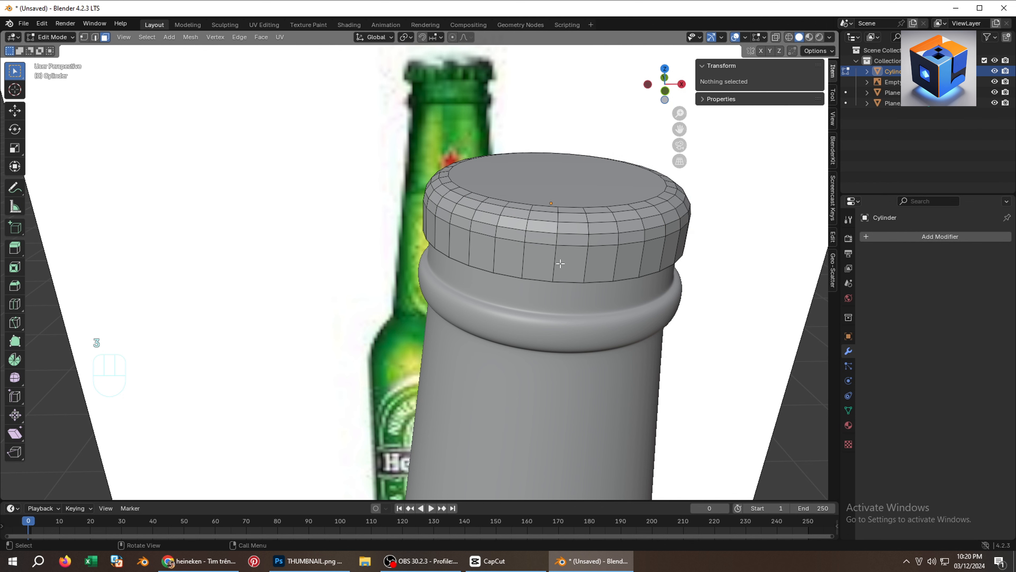
left_click(556, 264, "alt")
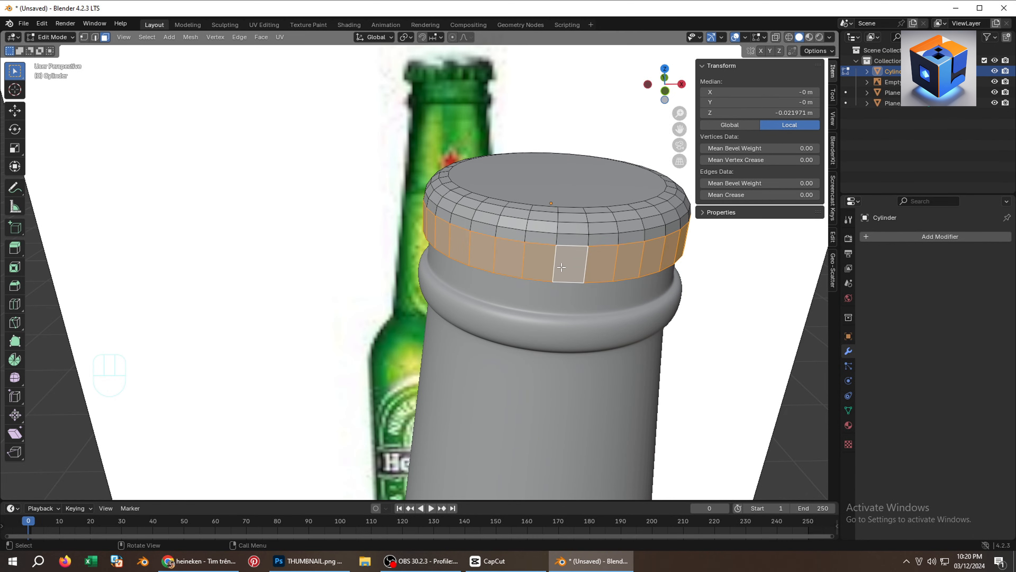
left_click(151, 40)
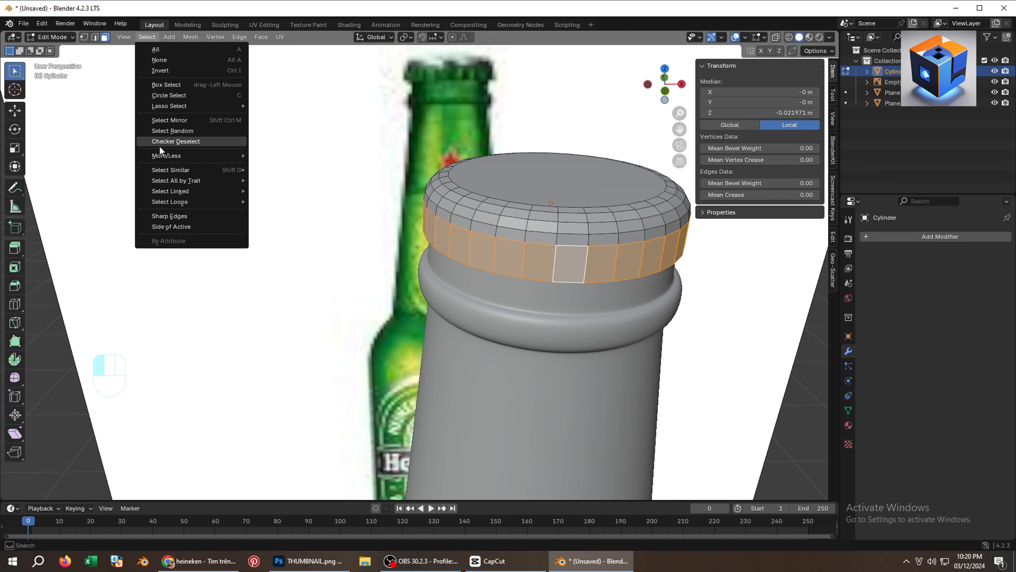
left_click(167, 142)
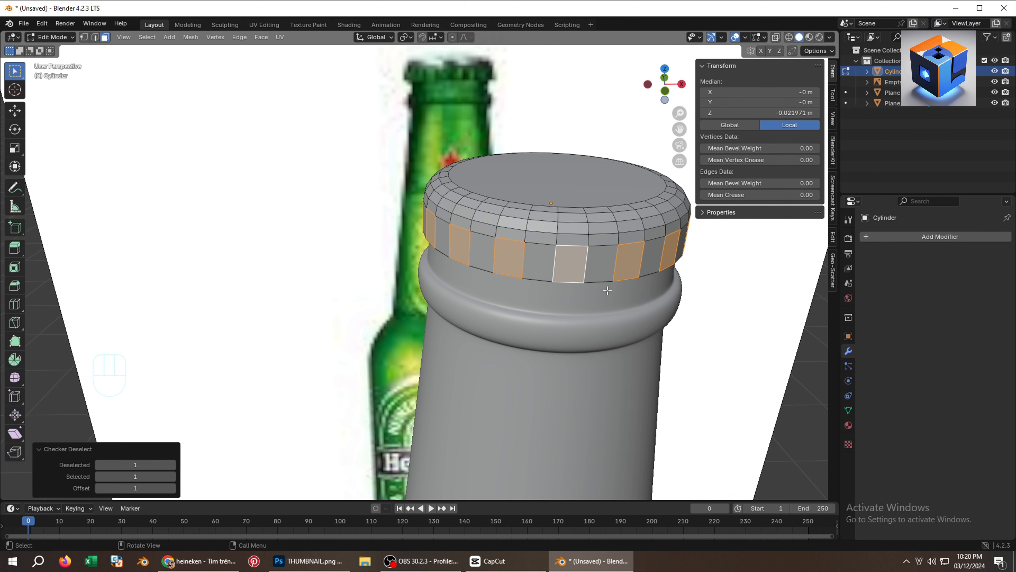
Extrude the alternating side faces inward along their normals by about 0.0135 m to form the cap's crimps.
key("alt+e")
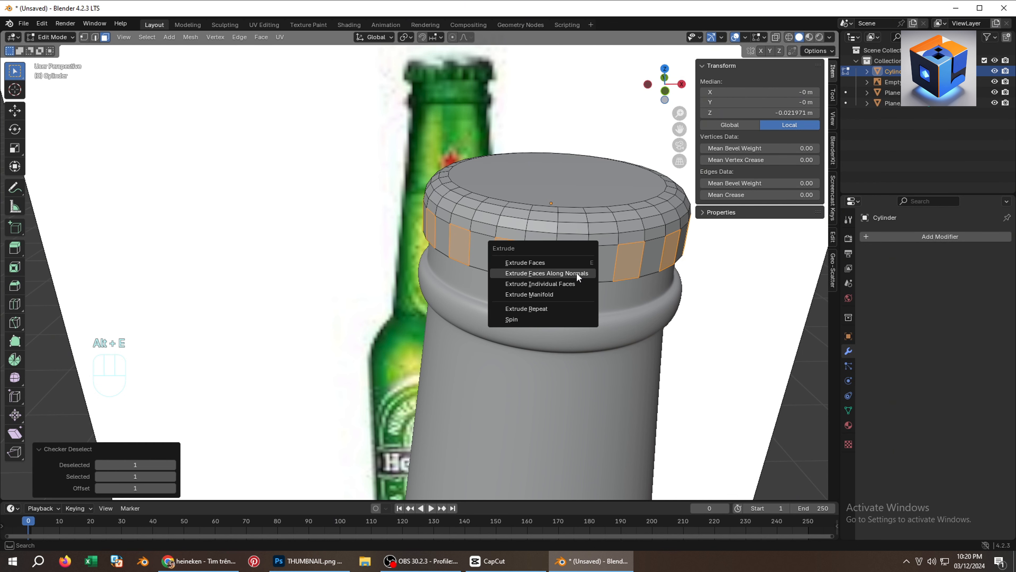
left_click(577, 273)
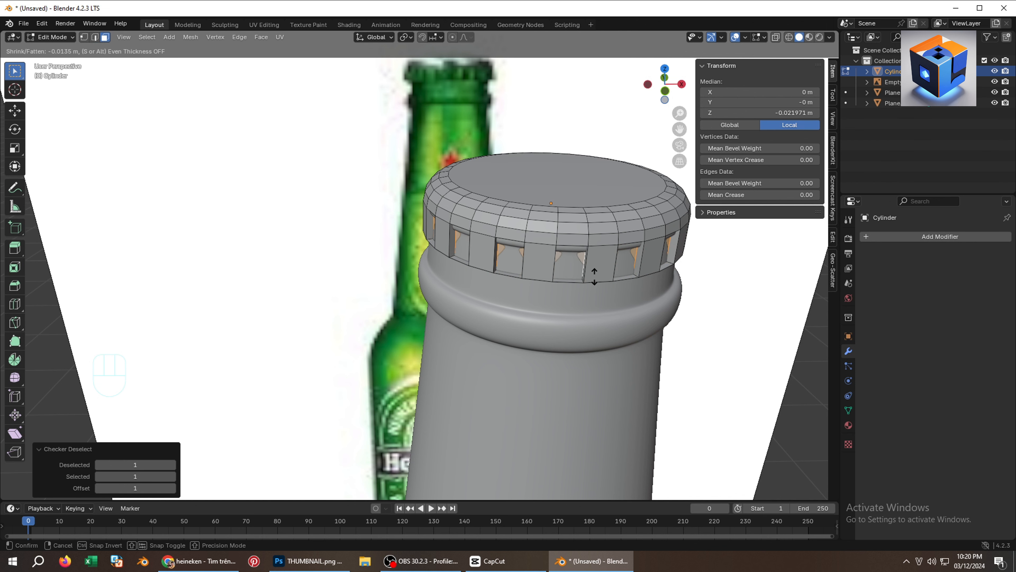
left_click(595, 276)
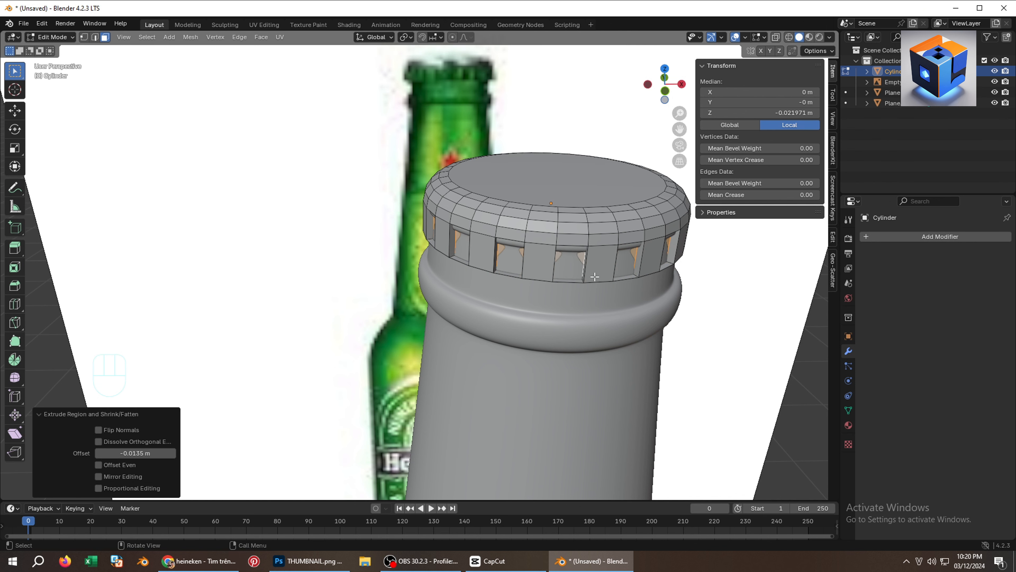
Return to Object Mode and raise the cap about 0.114 m along the Z axis, clear of the bottle mouth.
key("Tab")
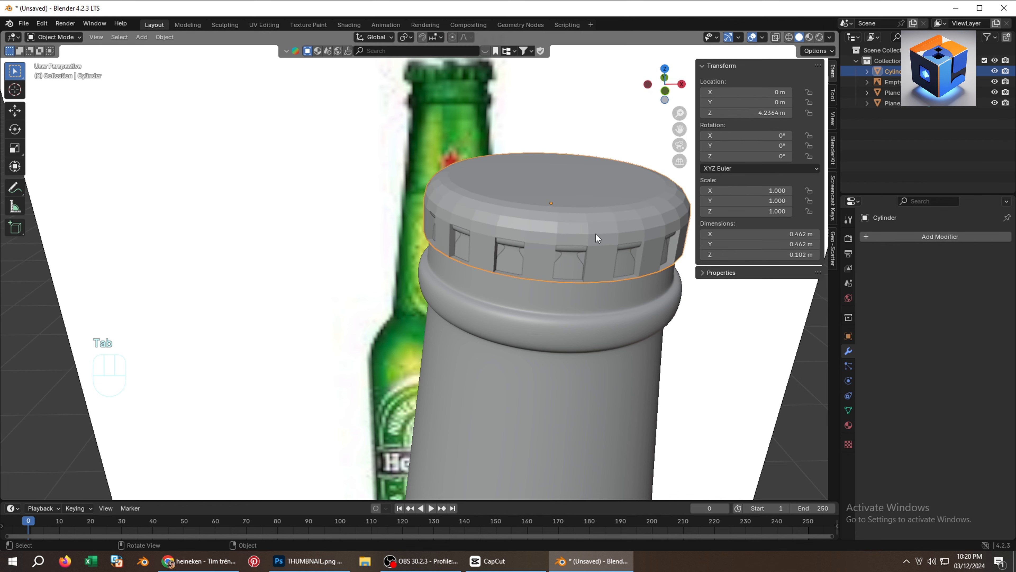
key("g")
key("z")
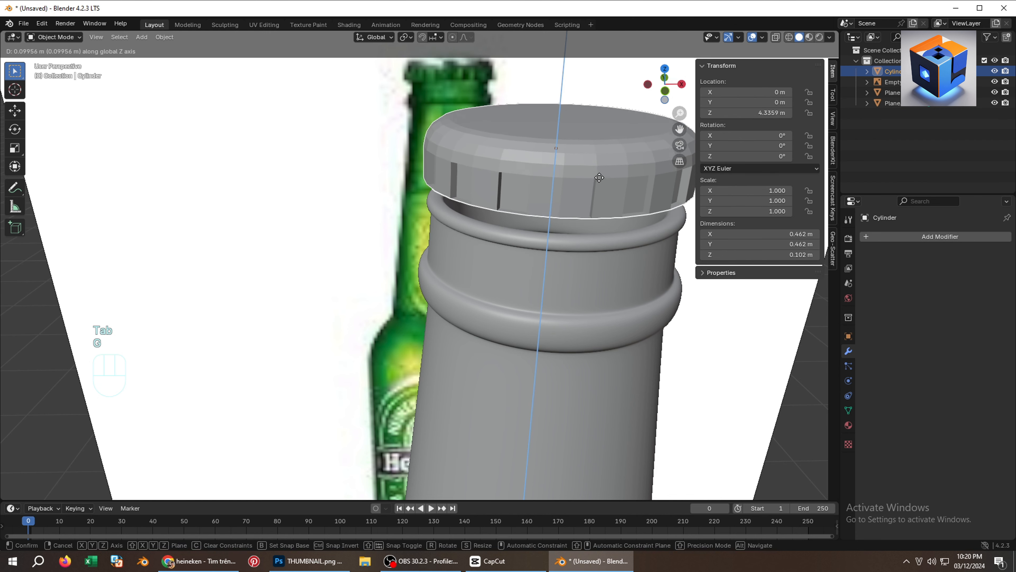
left_click(599, 170)
scroll(579, 177, "up", 2)
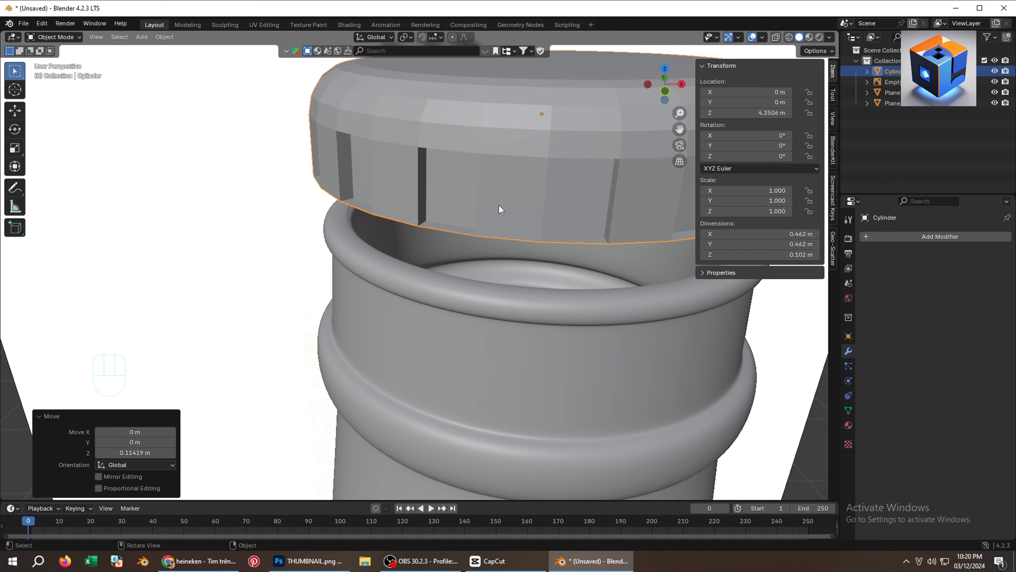
In Edit Mode, select the cap's underside faces, including the small ledge faces below the crimps.
middle_click_drag(499, 209, 464, 238)
key("Tab")
scroll(464, 231, "up", 1)
left_click(460, 245)
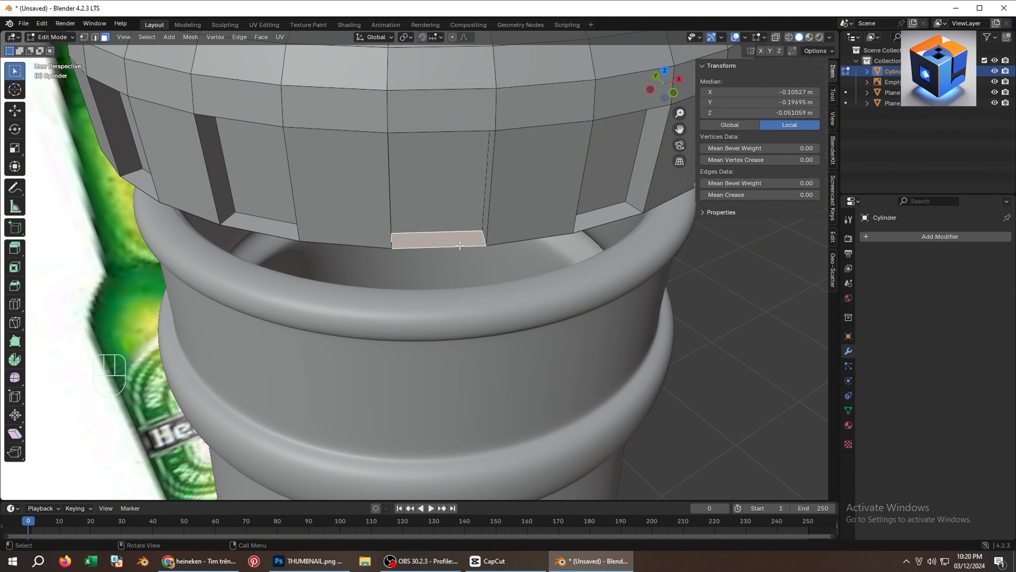
key("2")
left_click(460, 246, "alt")
scroll(460, 246, "down", 3)
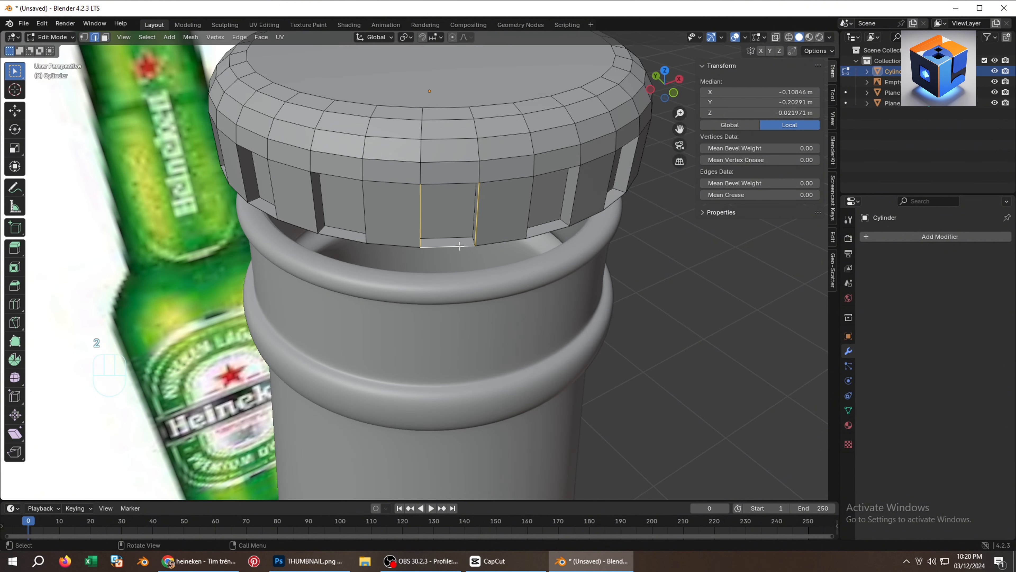
middle_click_drag(459, 245, 417, 230)
left_click(421, 229)
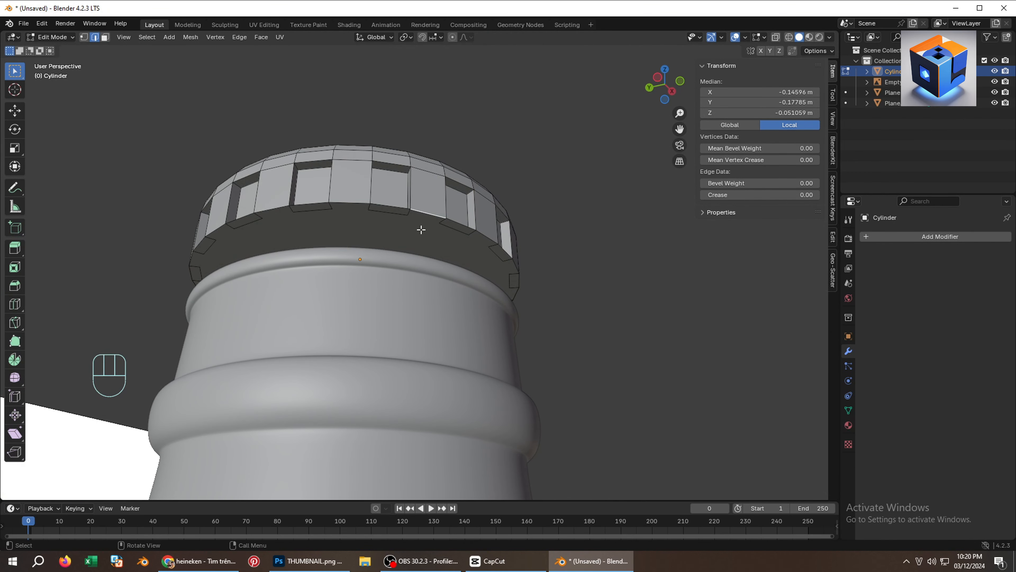
key("3")
left_click(424, 228, "alt")
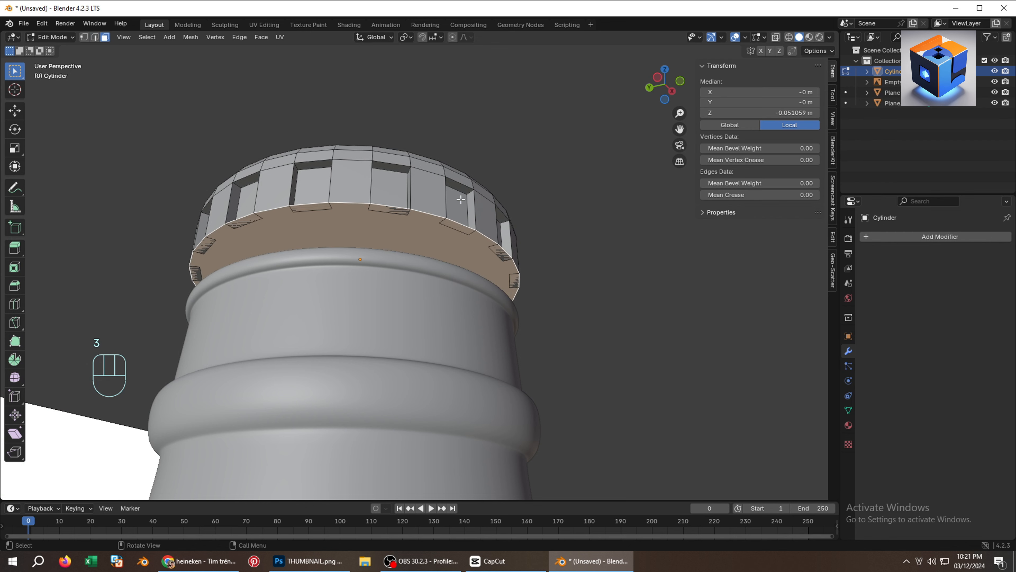
Switch to edge selection, reduce the bottom outline to every other edge with Checker Deselect, and delete those edges to open the underside.
middle_click_drag(461, 199, 451, 247)
key("2")
scroll(458, 225, "up", 4)
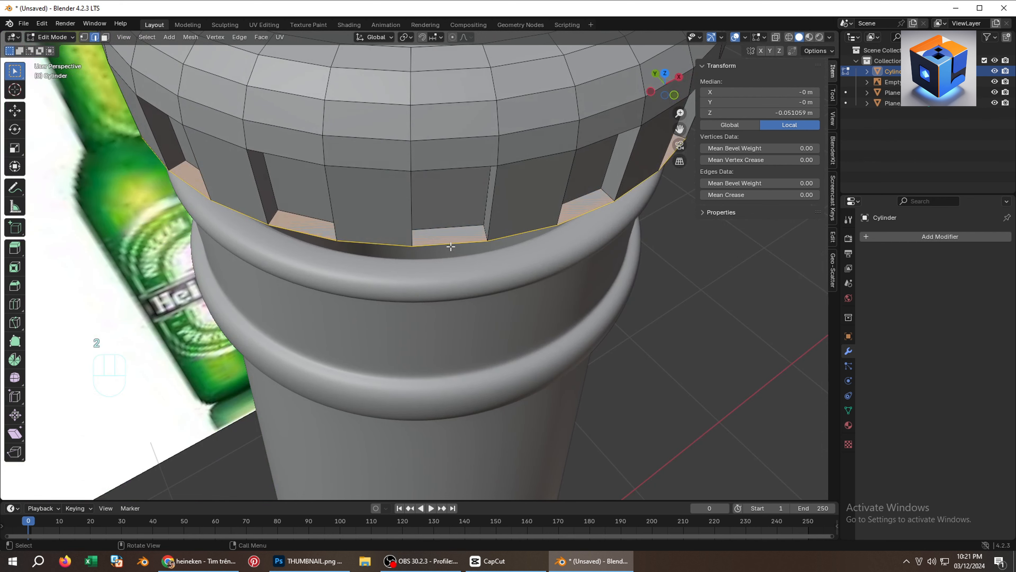
left_click(146, 38)
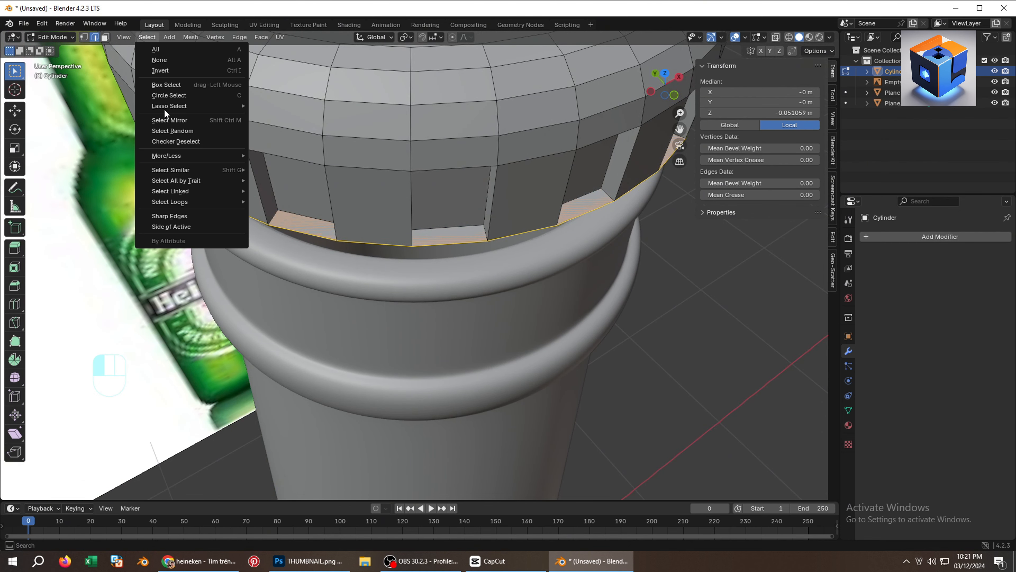
left_click(177, 142)
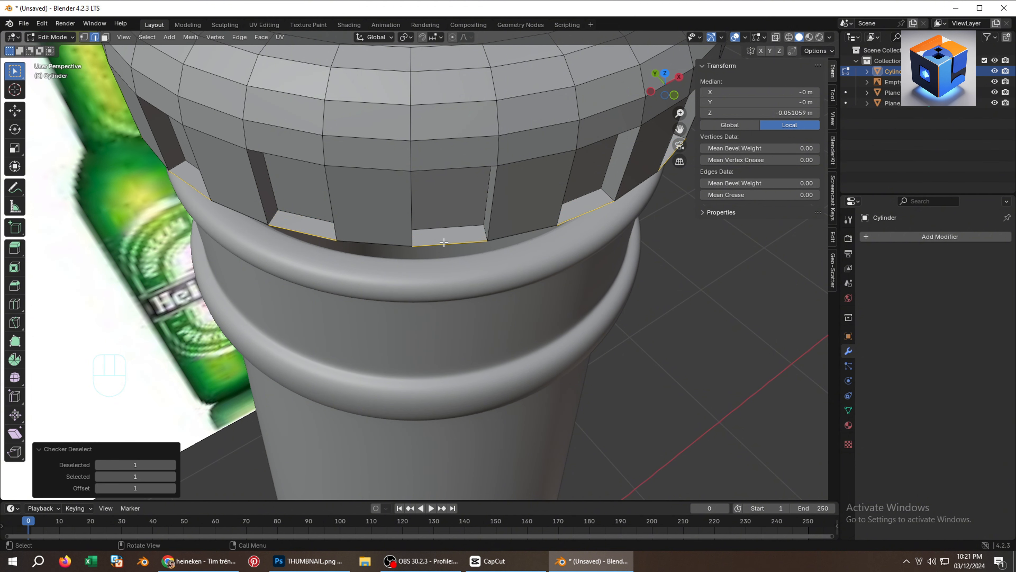
key("x")
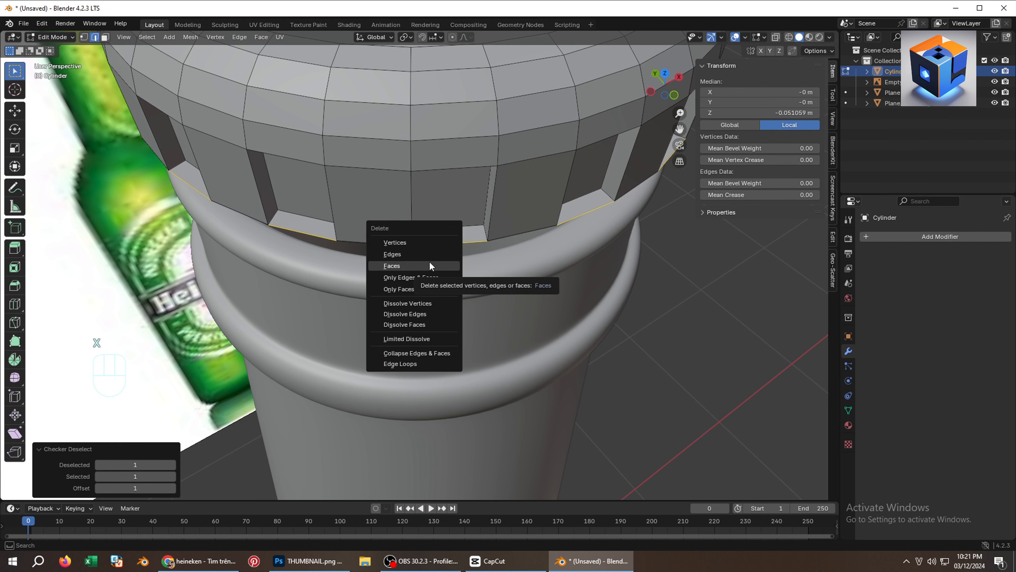
left_click(436, 258)
scroll(469, 243, "down", 3)
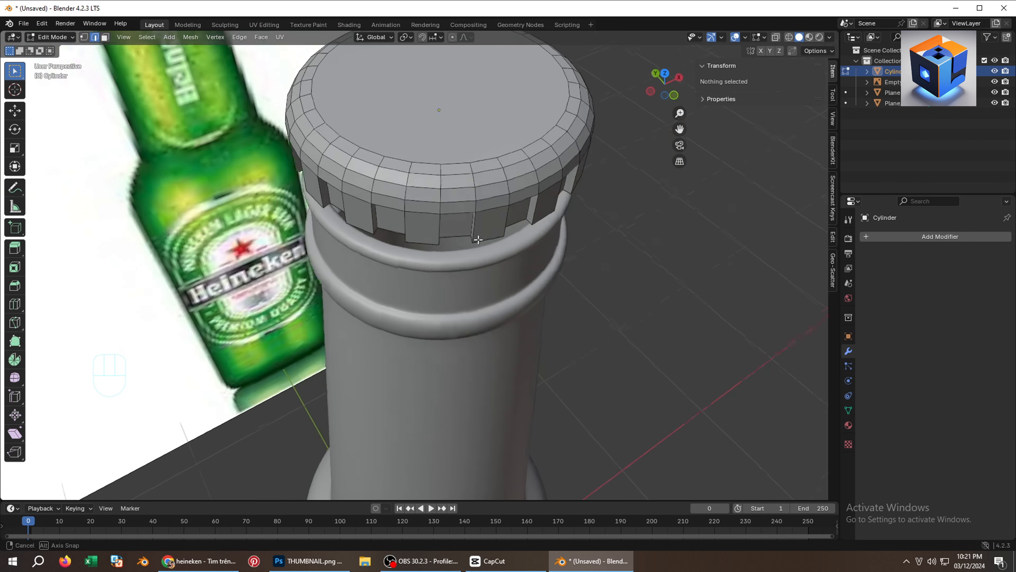
Select the cap's open lower edge loop and scale it outward by about 1.048 to flare the rim.
middle_click_drag(477, 241, 480, 211)
left_click(449, 237, "alt")
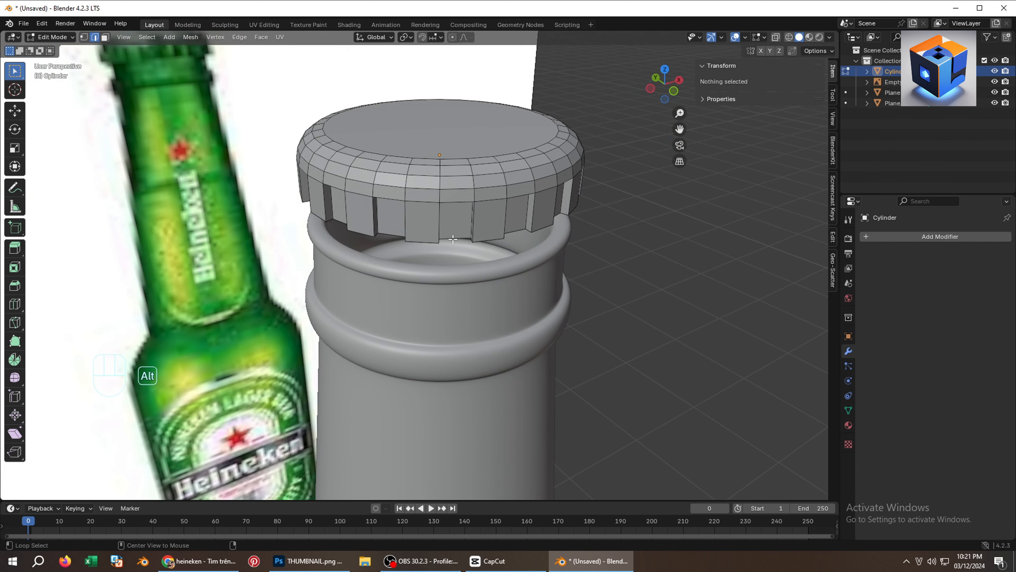
scroll(451, 236, "up", 2)
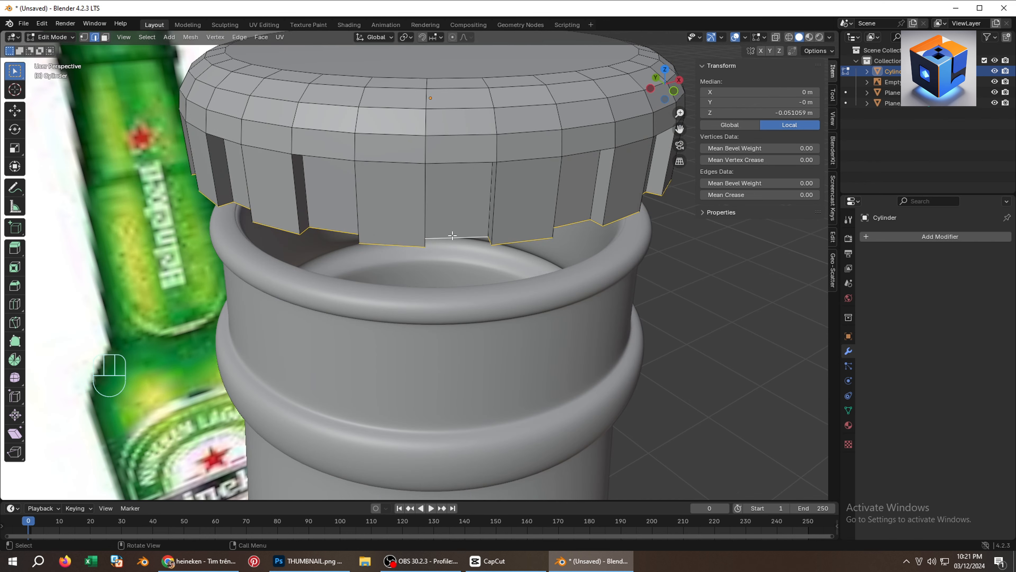
key("s")
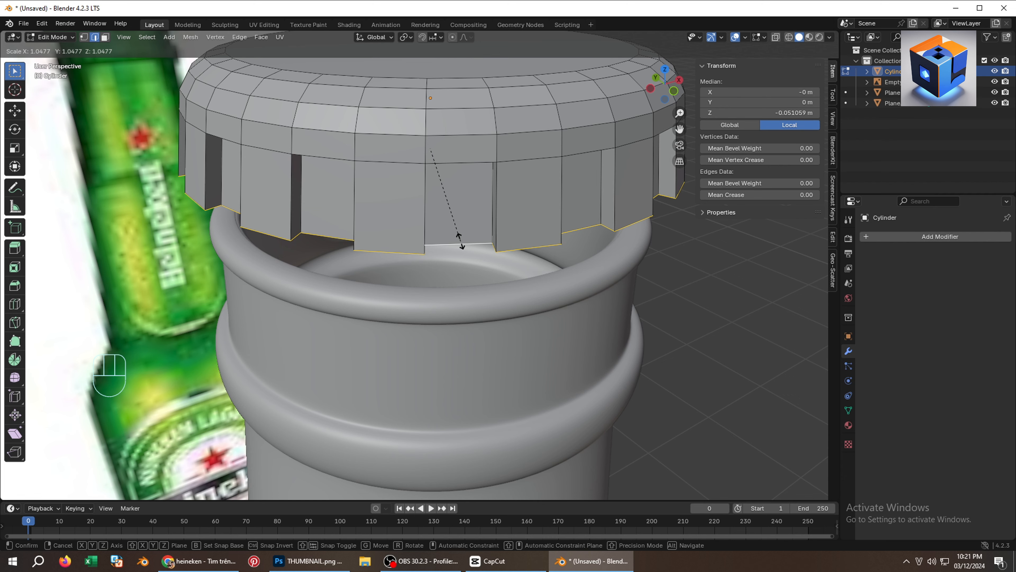
left_click(461, 240)
scroll(466, 236, "down", 2)
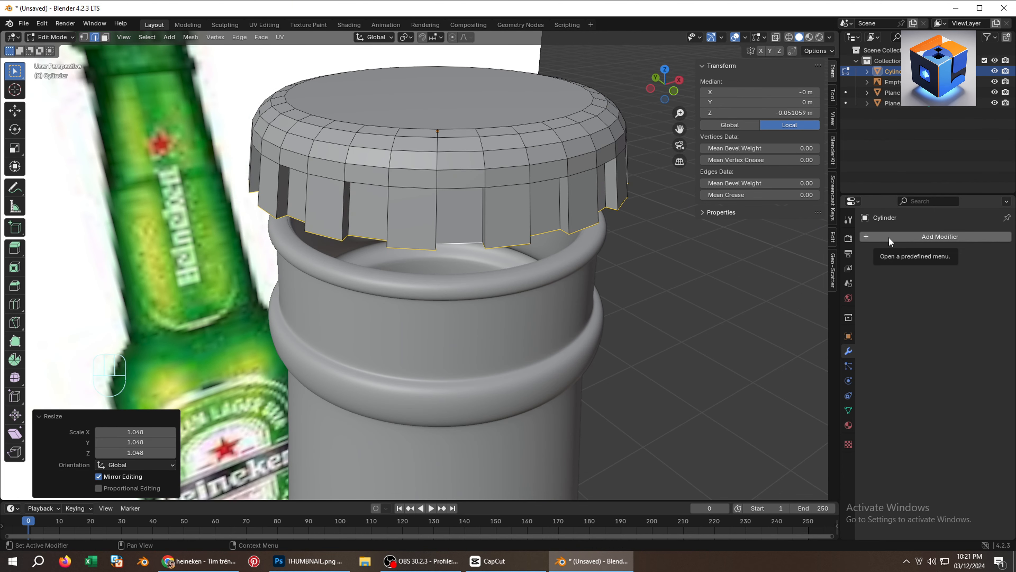
Return to Object Mode and add a Subdivision Surface modifier to the cap with viewport and render levels of 3.
key("Tab")
left_click(897, 236)
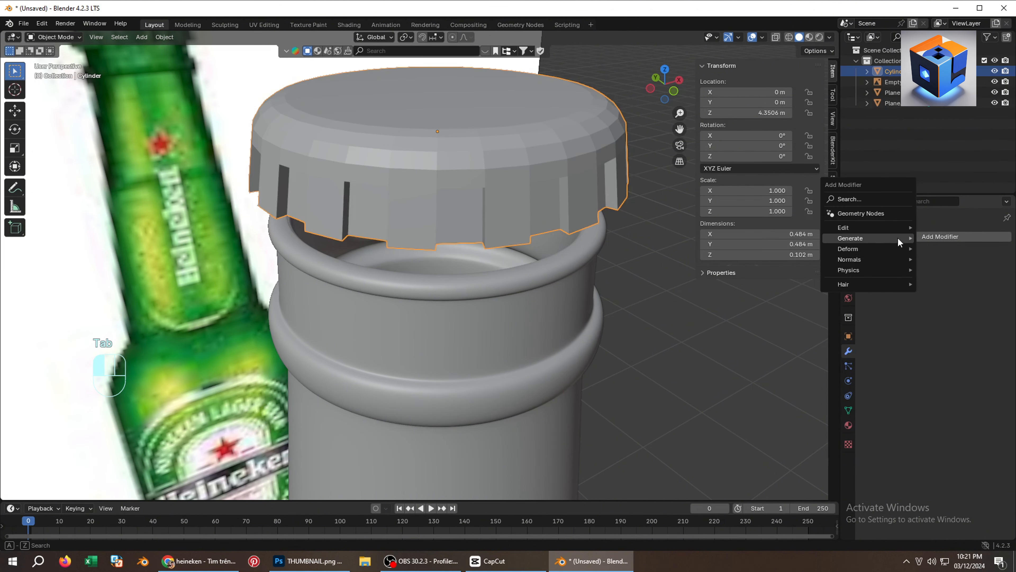
mouse_move(846, 238)
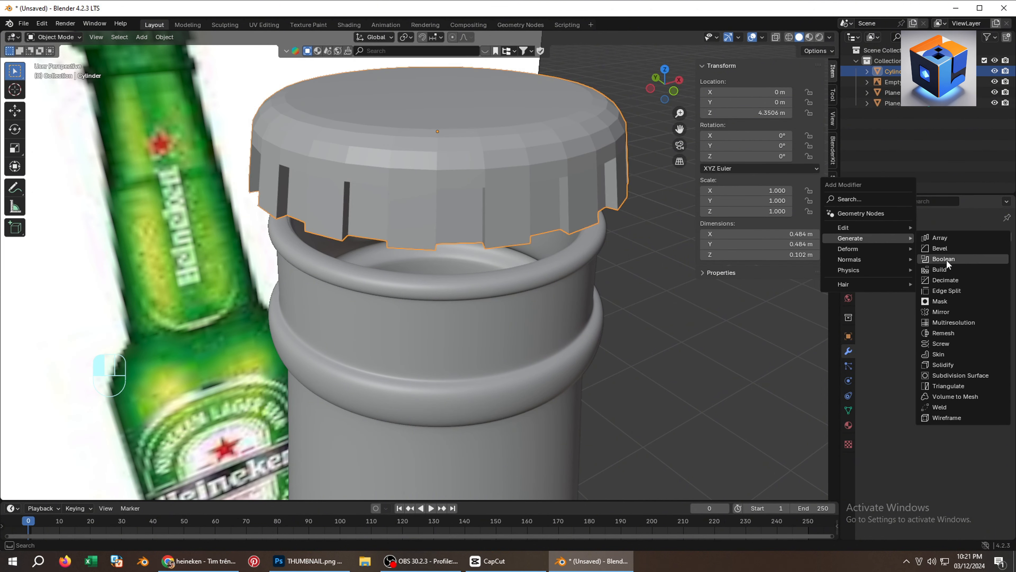
left_click(948, 374)
scroll(505, 217, "up", 2)
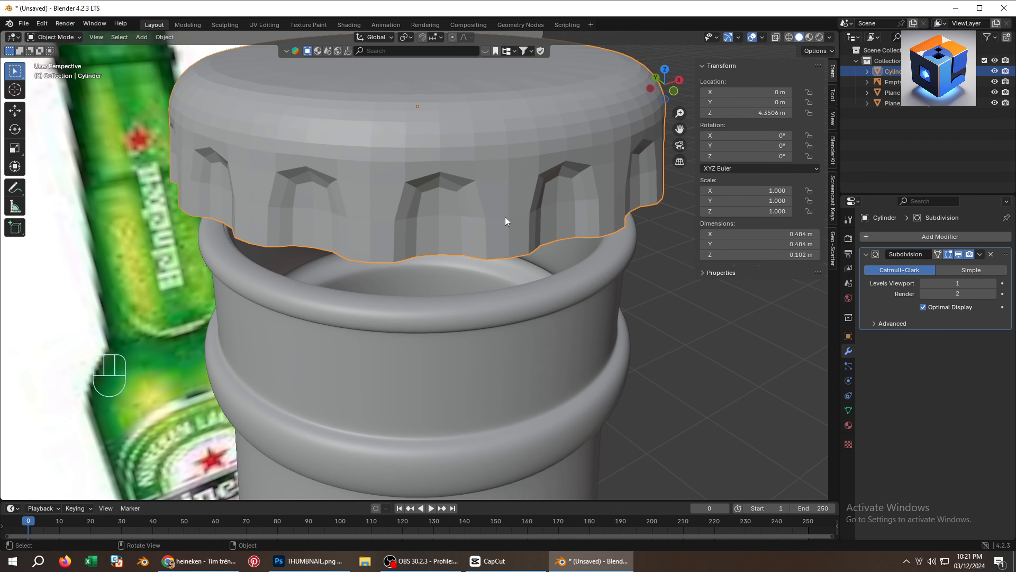
left_click(993, 283)
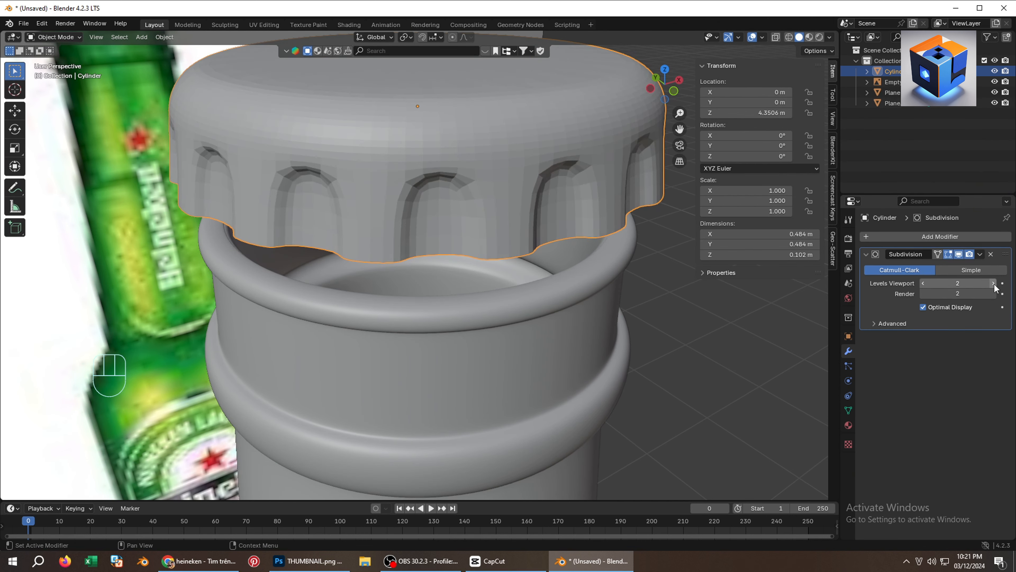
left_click(994, 283)
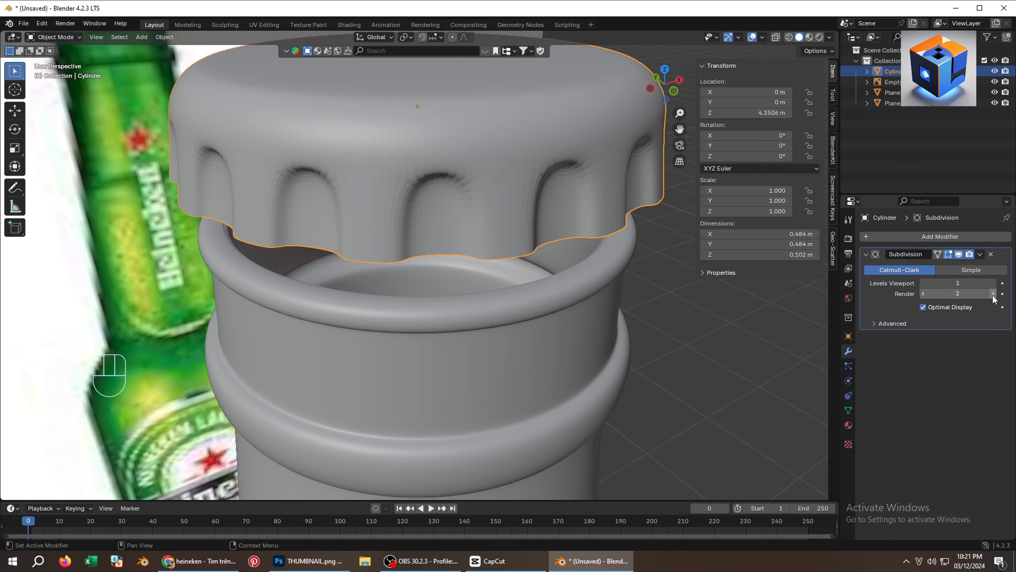
left_click(992, 295)
In Edit Mode, add a loop cut around the cap's crimped side with a slide factor of about 0.191.
scroll(520, 194, "down", 2)
key("Tab")
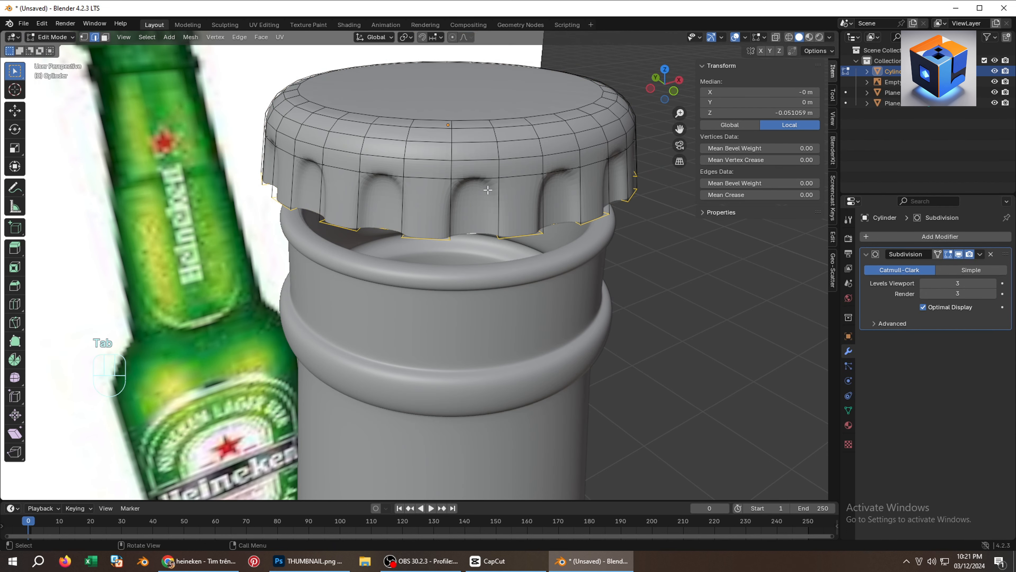
scroll(492, 191, "up", 2)
key("ctrl+r")
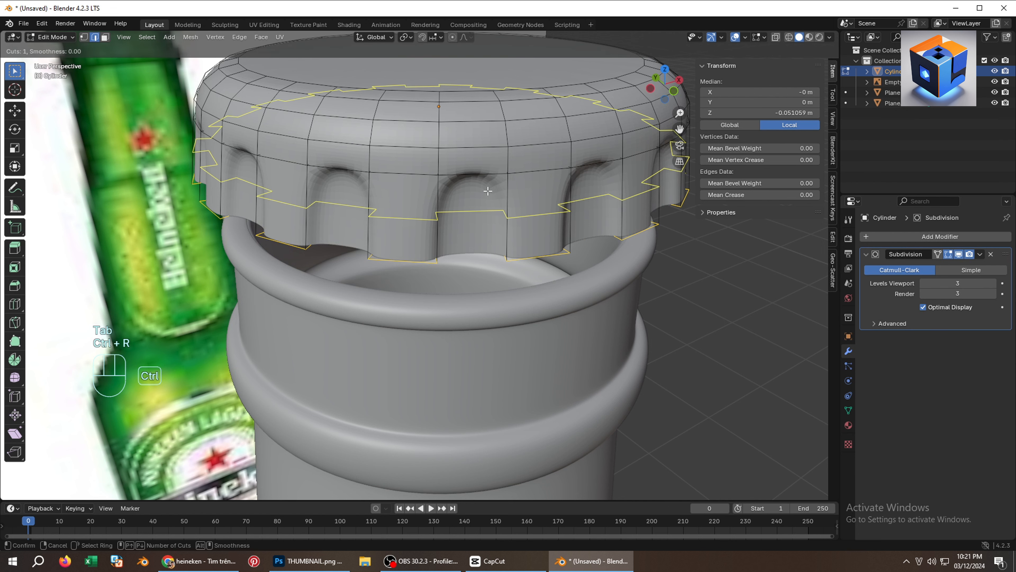
left_click(484, 196)
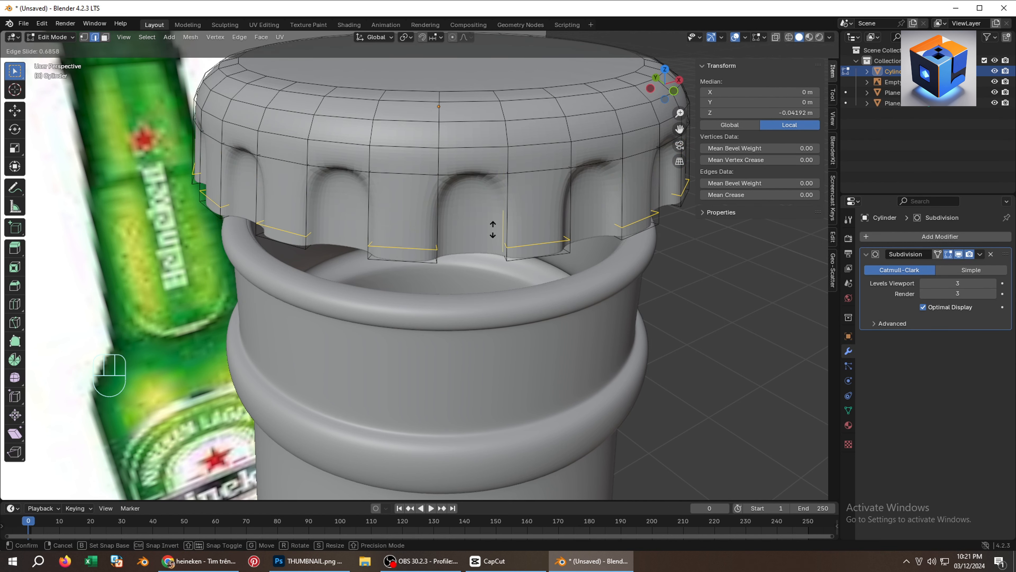
left_click(498, 193)
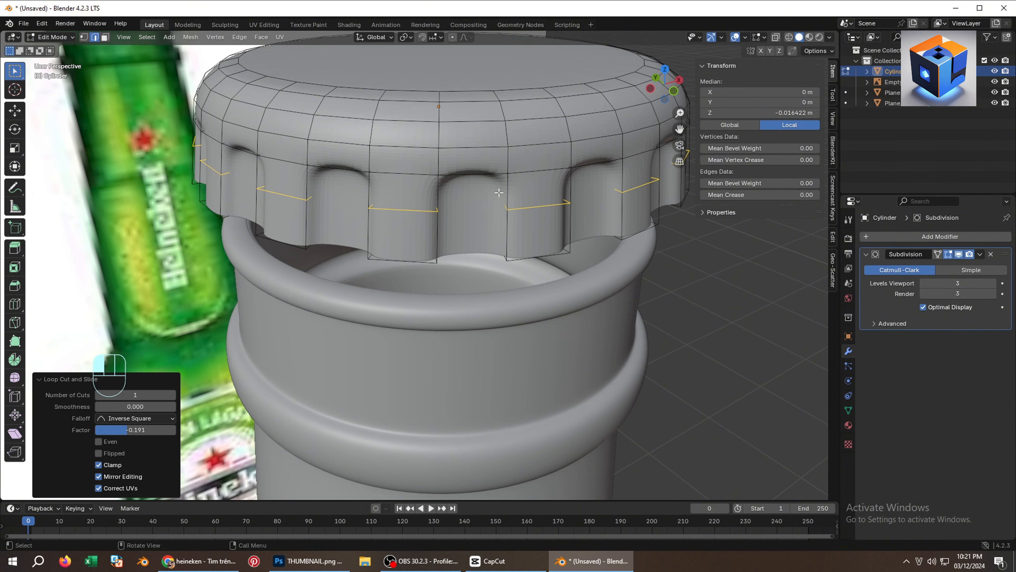
Add a second loop cut around the crimps, slid close to the lower rim with a factor of about 0.804.
key("ctrl+r")
left_click(490, 233)
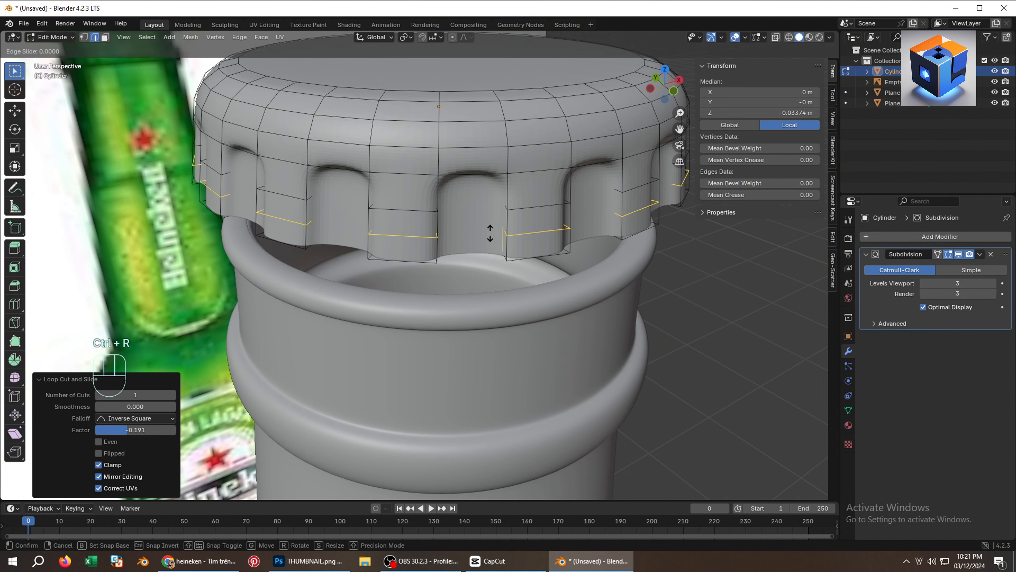
left_click(491, 253)
scroll(482, 133, "down", 5)
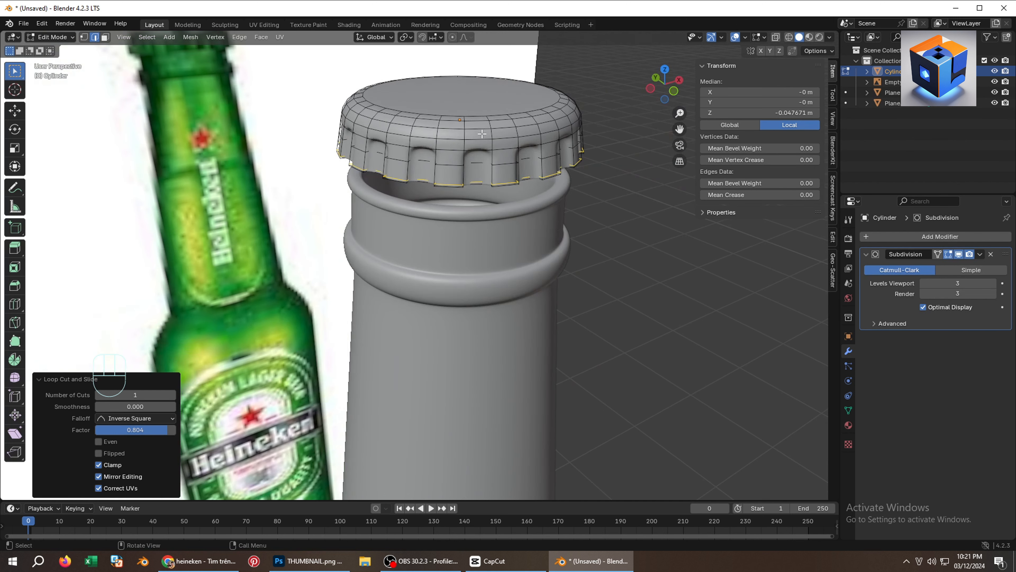
Return to Object Mode and apply Shade Smooth to the cap.
key("Tab")
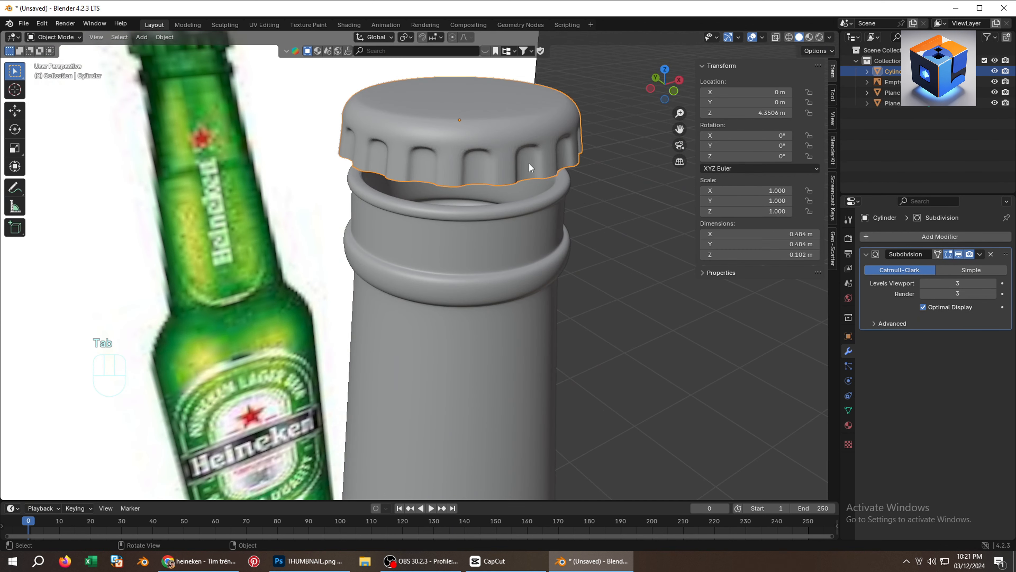
right_click(479, 141)
left_click(483, 143)
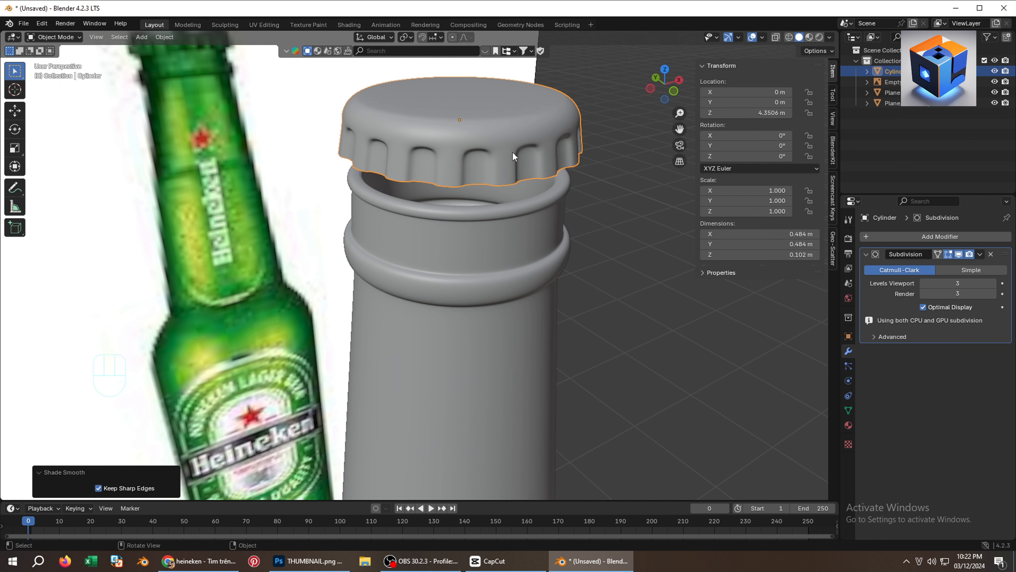
Lower the cap about 0.095 m along the Z axis onto the bottle mouth and scale it up by about 1.038.
middle_click_drag(512, 152, 504, 160)
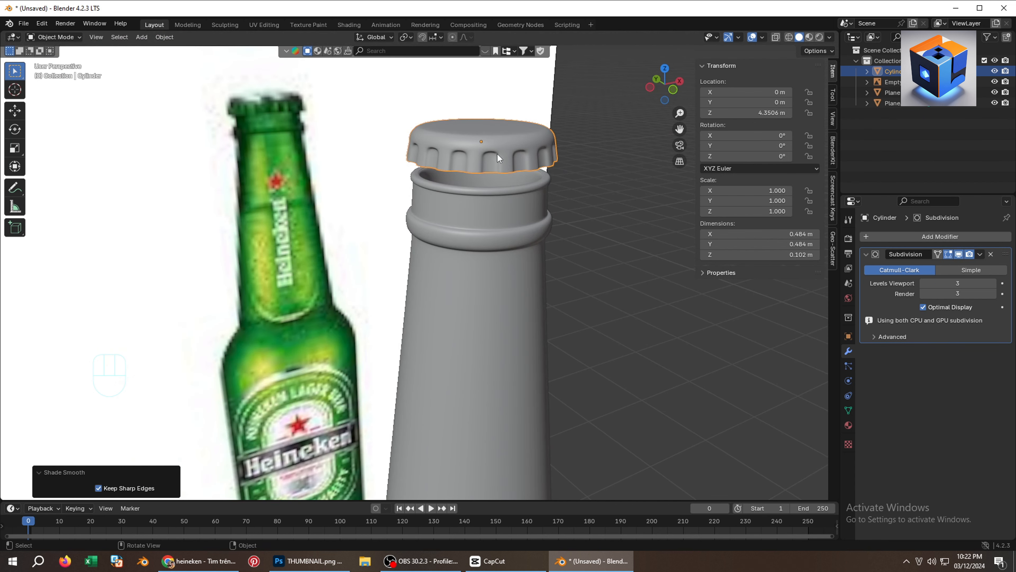
key("g")
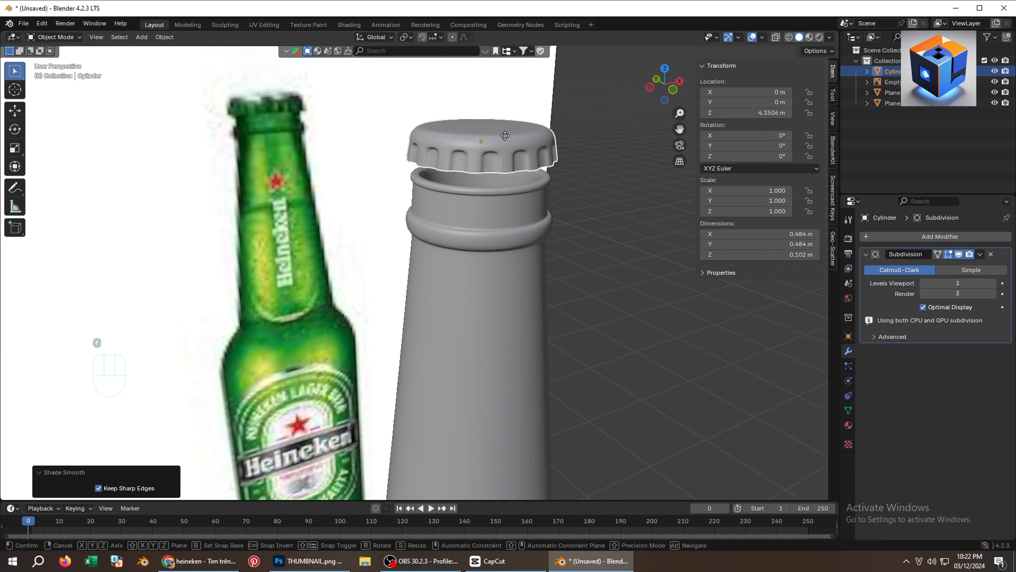
key("z")
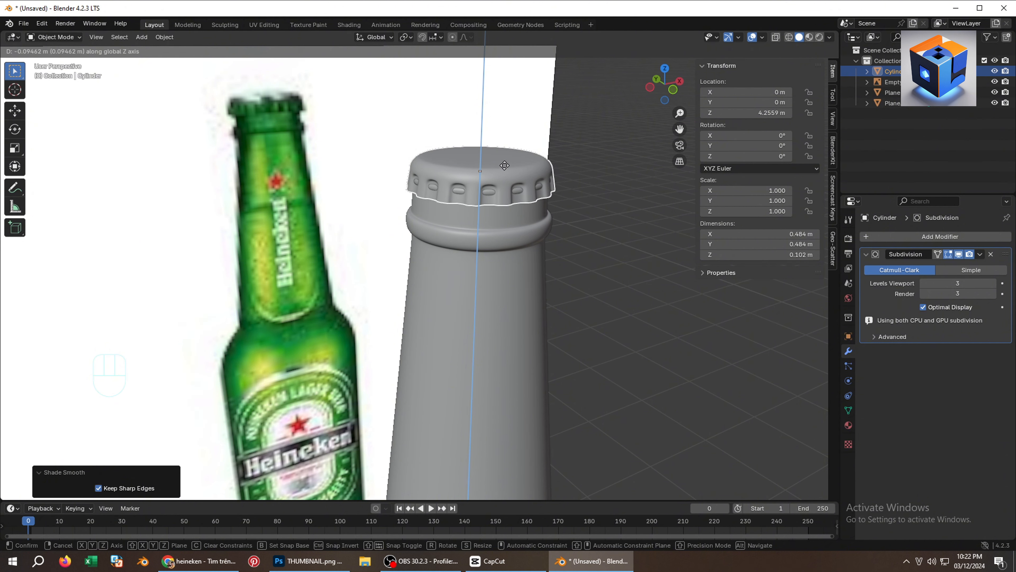
left_click(504, 165)
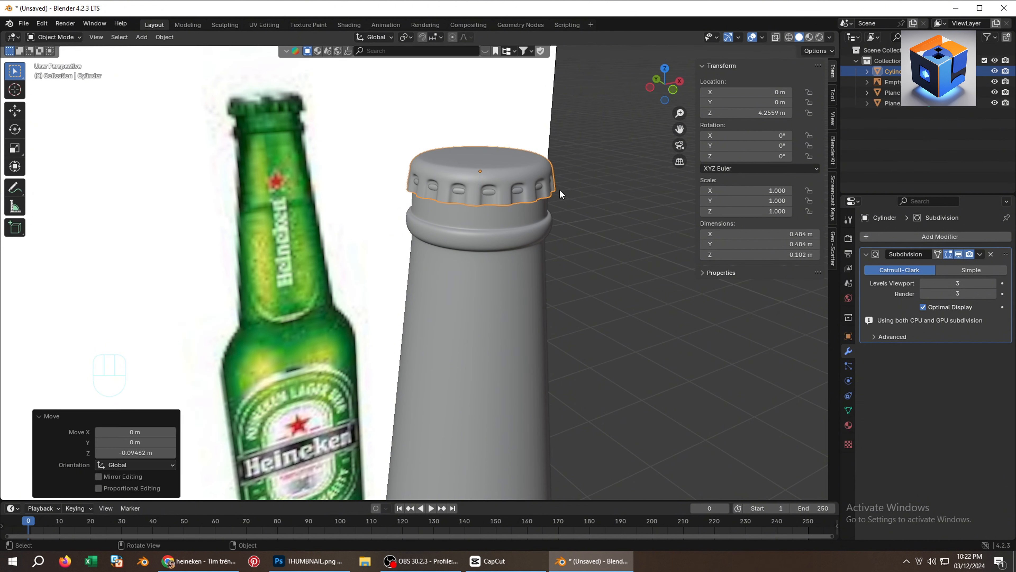
key("s")
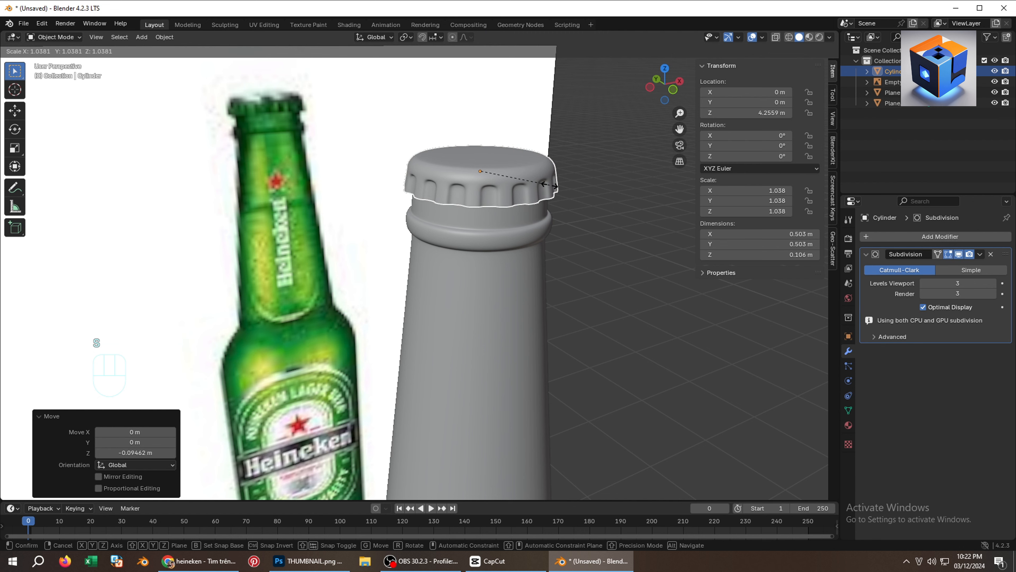
left_click(547, 185)
mouse_move(547, 185)
middle_mouse_down()
mouse_move(537, 174)
mouse_move(538, 128)
mouse_move(556, 91)
mouse_move(540, 115)
mouse_move(540, 173)
middle_mouse_up()
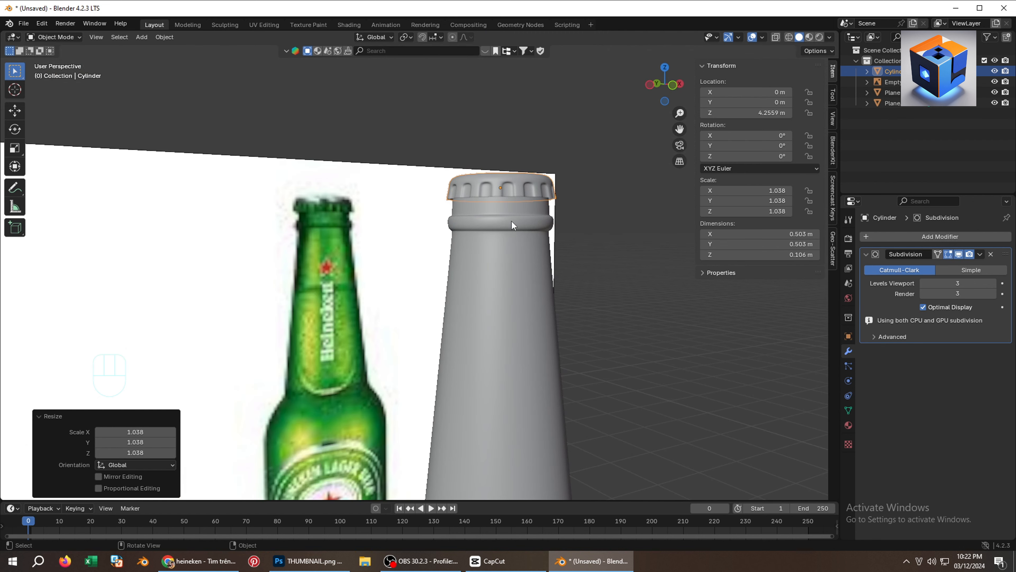
Add a mesh plane at the origin beneath the bottle and scale it up by about 4.398 as a floor.
key("Tab")
key("Tab")
scroll(518, 216, "down", 3)
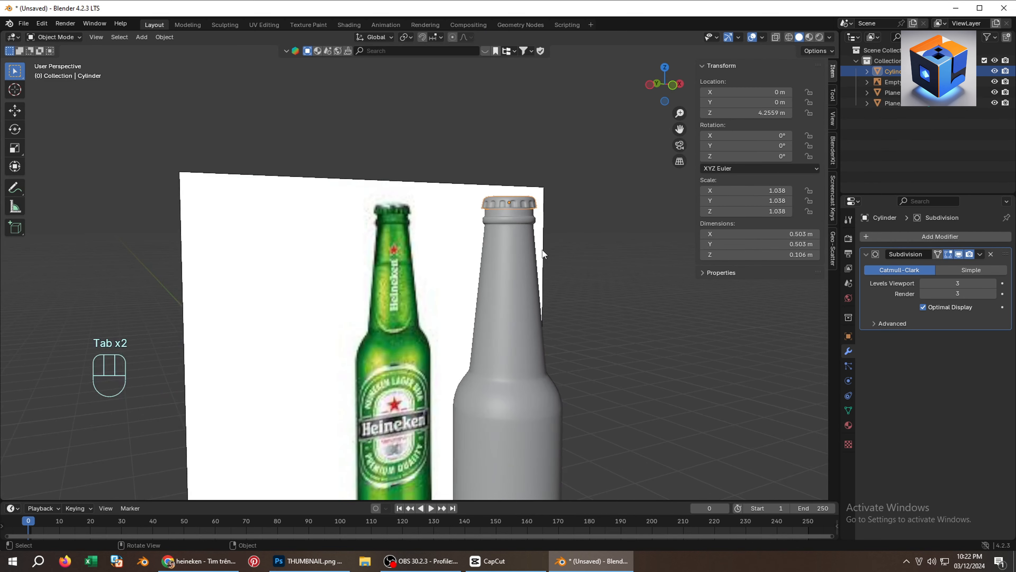
scroll(537, 254, "down", 3)
mouse_move(526, 254)
middle_mouse_down()
mouse_move(524, 270)
mouse_move(514, 270)
middle_mouse_up()
left_click(526, 345)
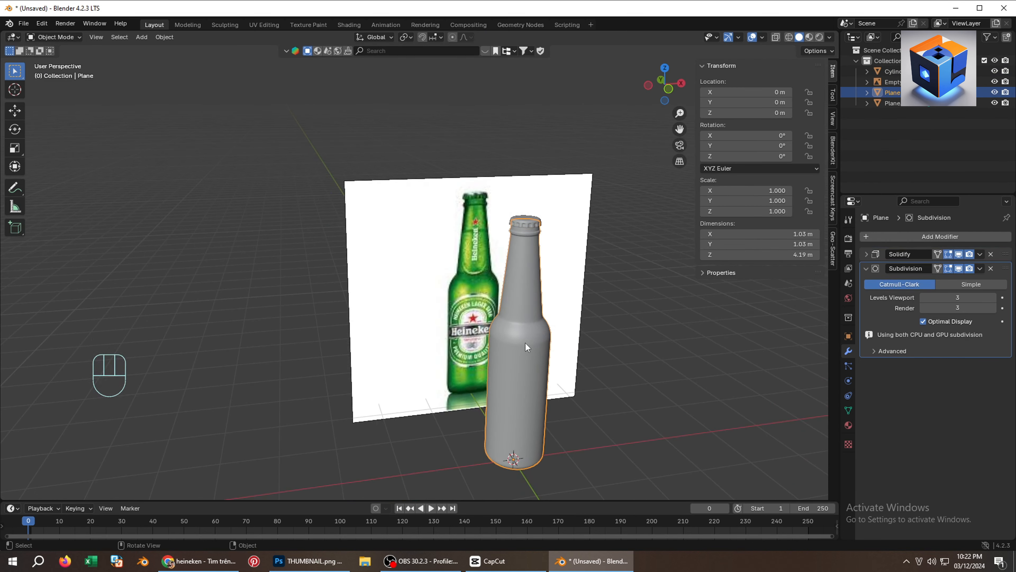
middle_click_drag(526, 343, 514, 317)
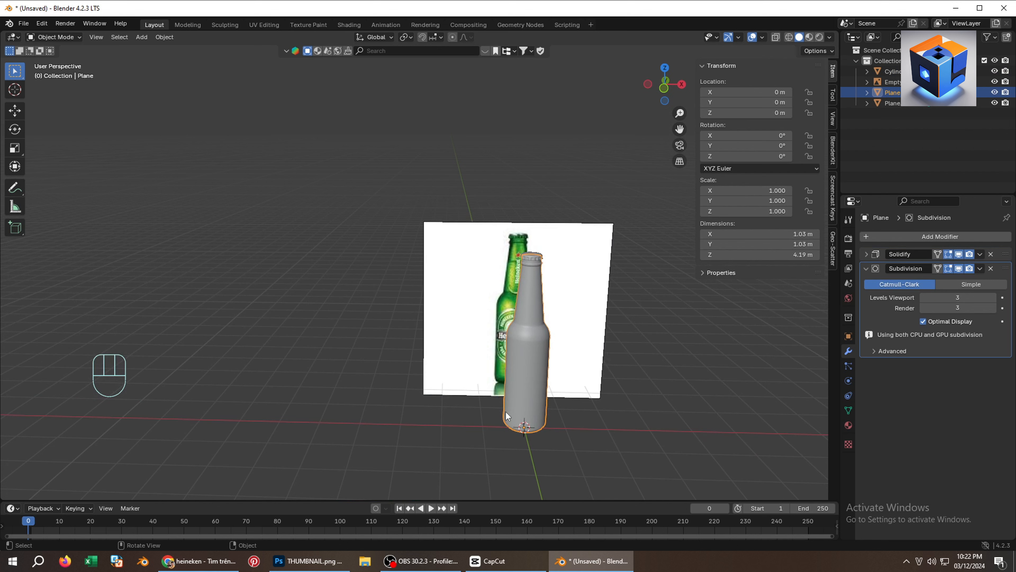
key("shift+a")
mouse_move(516, 341)
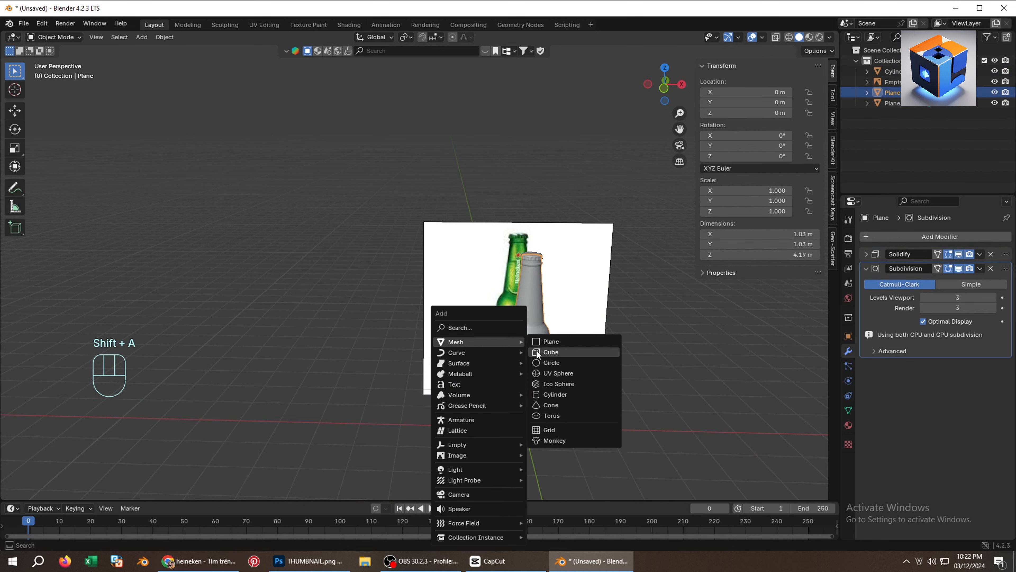
left_click(550, 341)
key("s")
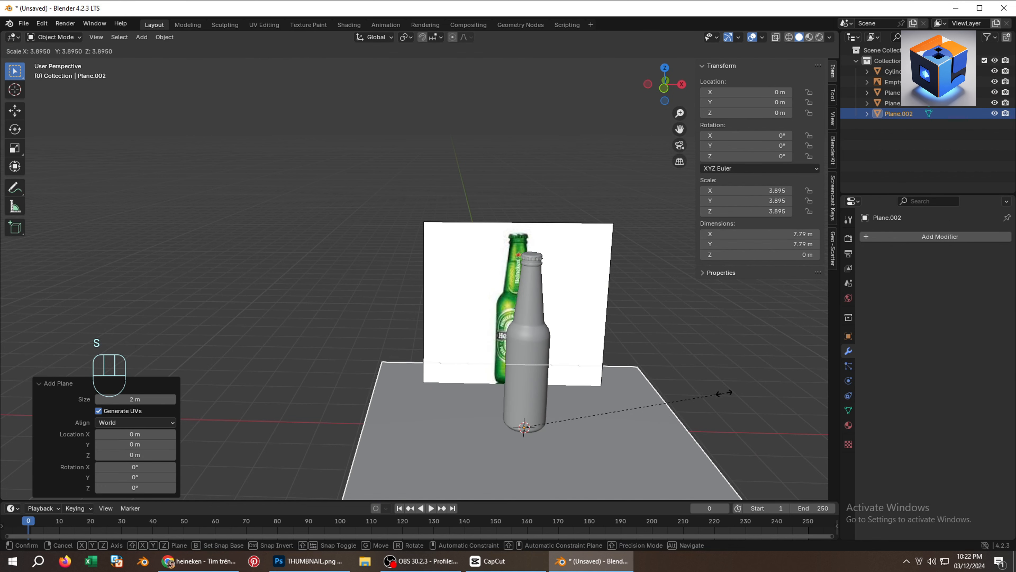
left_click(740, 390)
Delete the bottle reference image from the scene.
left_click(595, 302)
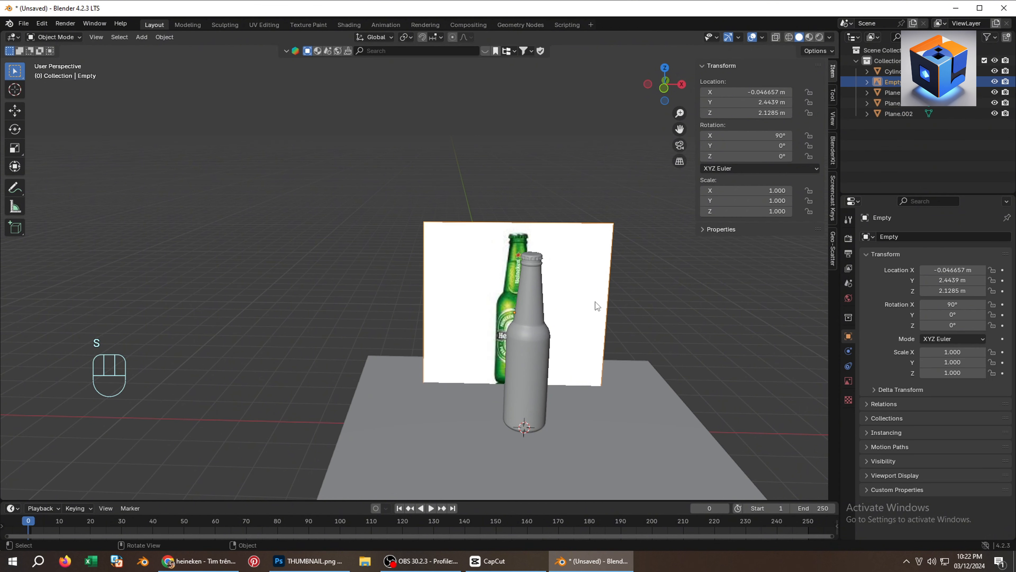
key("Delete")
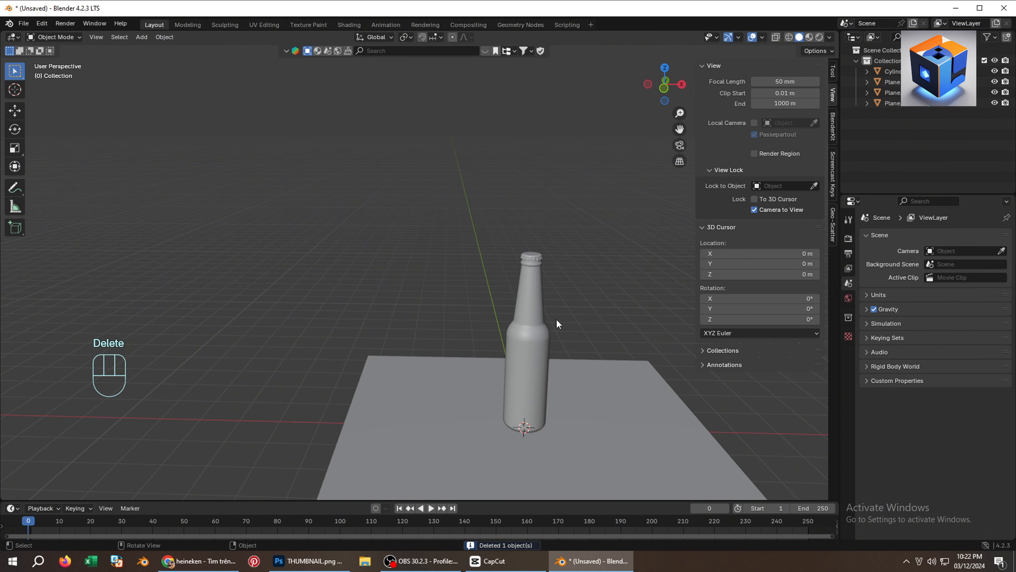
In Edit Mode, extrude the floor plane's back (+Y) and side (-X) edges about 7.63 m up along Z to form two walls.
left_click(629, 375)
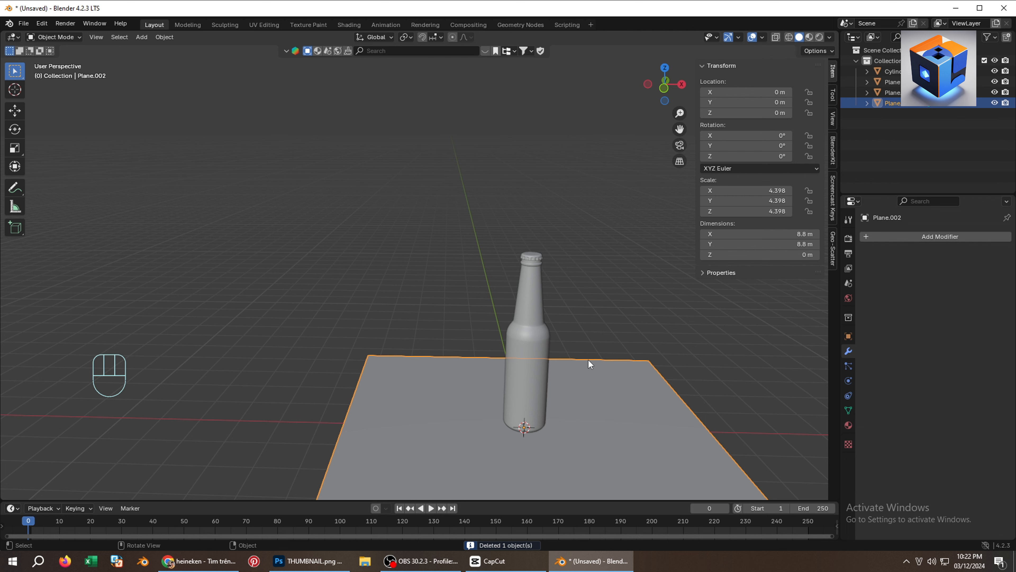
key("Tab")
left_click(591, 365)
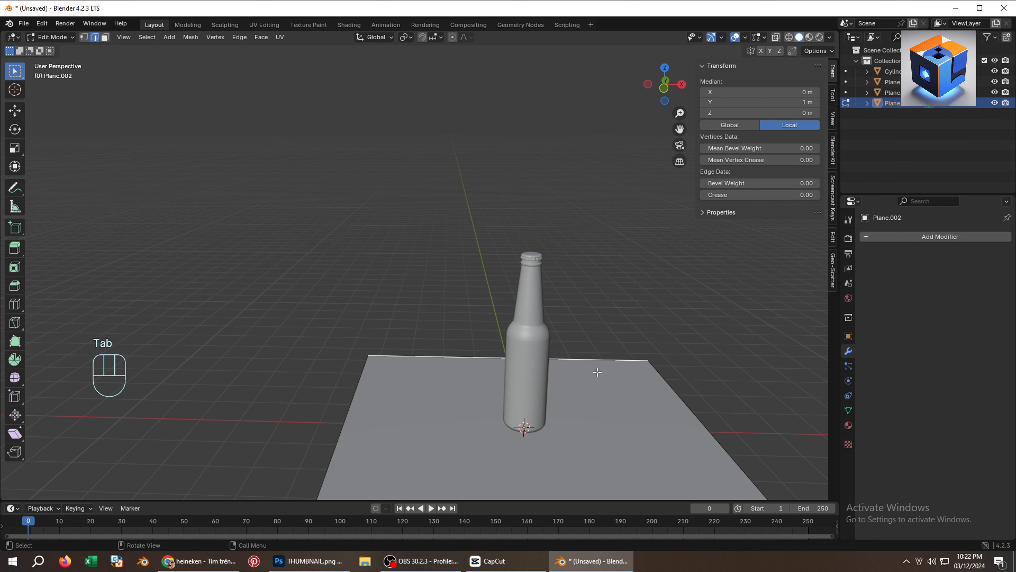
left_click(340, 435, "shift")
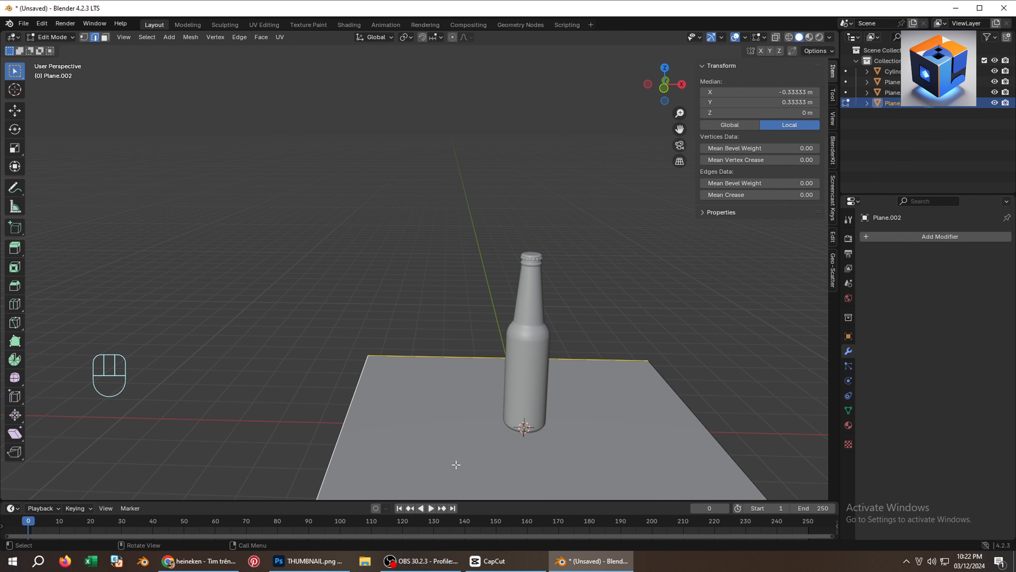
key("e")
key("z")
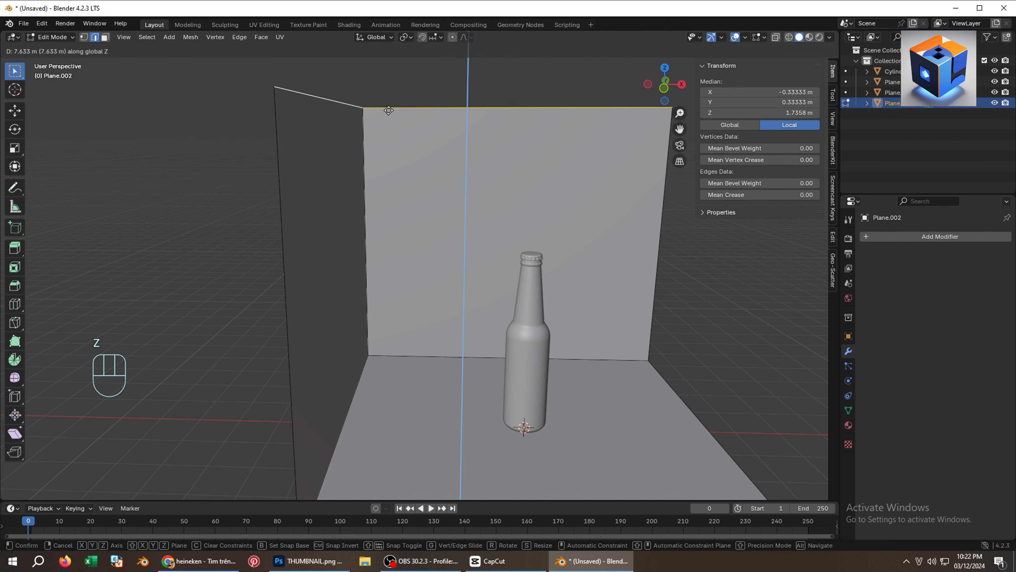
left_click(389, 111)
middle_click_drag(481, 302, 546, 306)
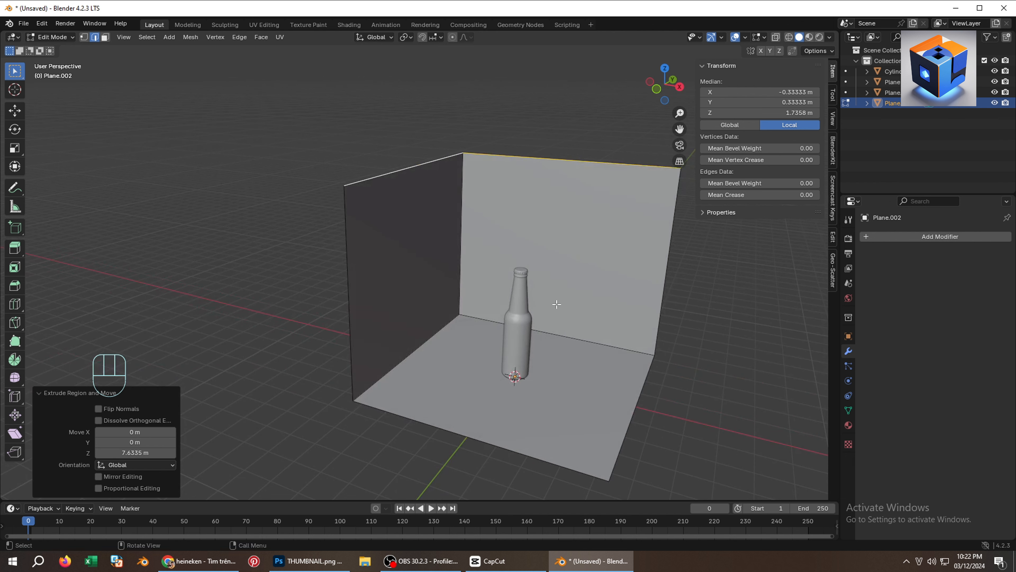
Switch the viewport to rendered shading and add an area light at the origin in Object Mode.
left_click(819, 37)
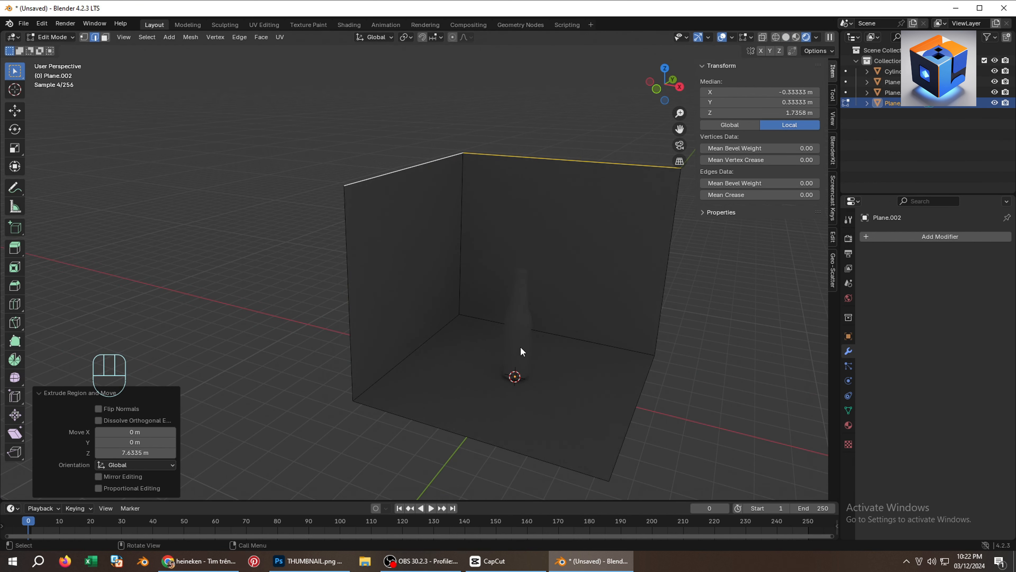
key("shift+a")
left_click(483, 330)
key("Tab")
key("shift+a")
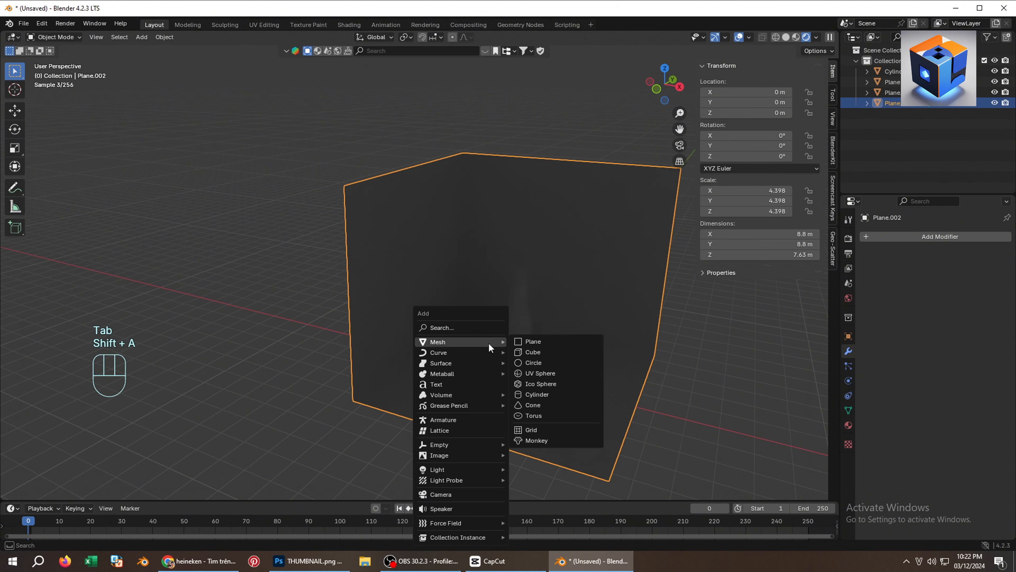
mouse_move(471, 472)
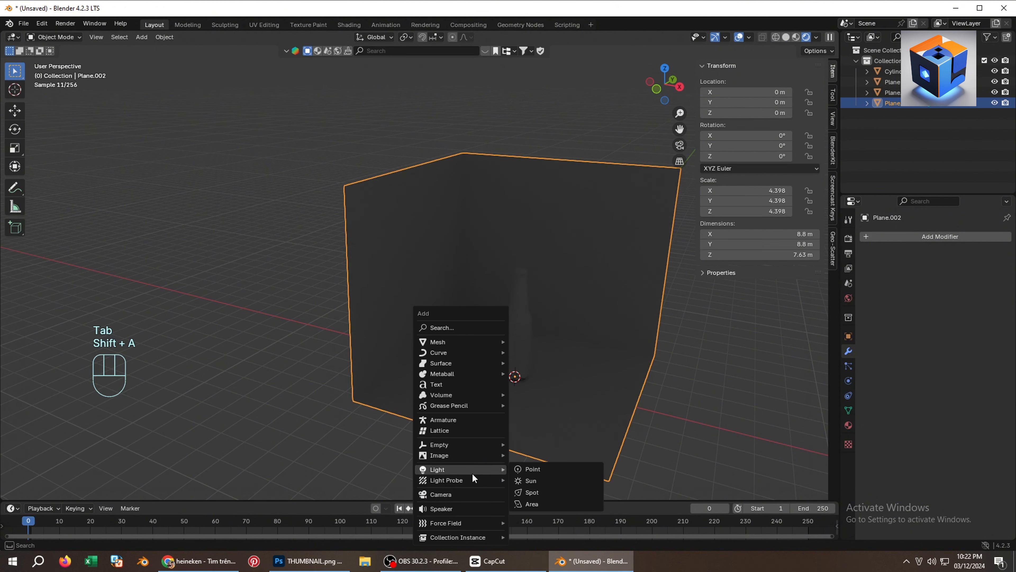
left_click(534, 504)
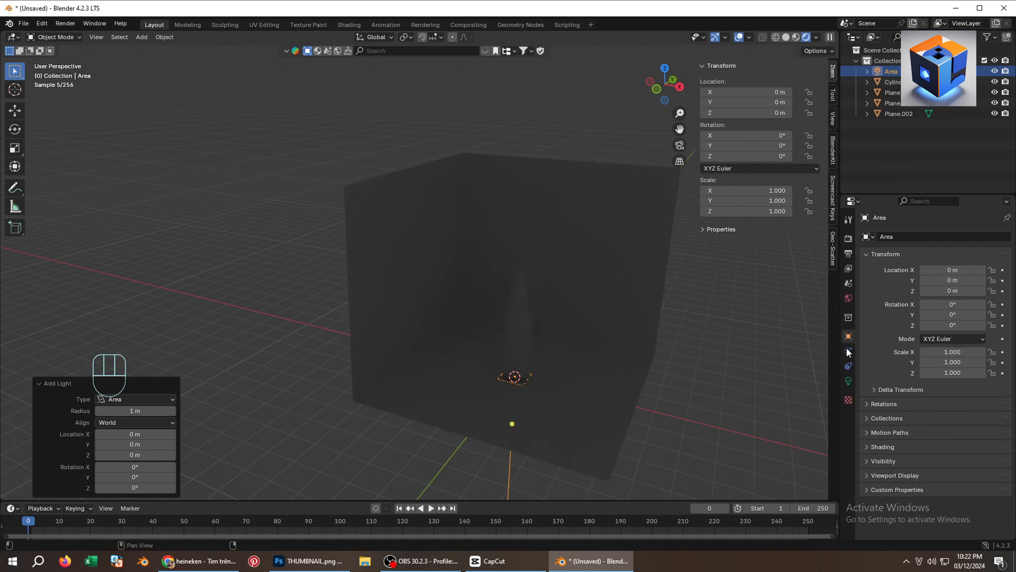
Set the area light's power to 1000 W.
left_click(848, 381)
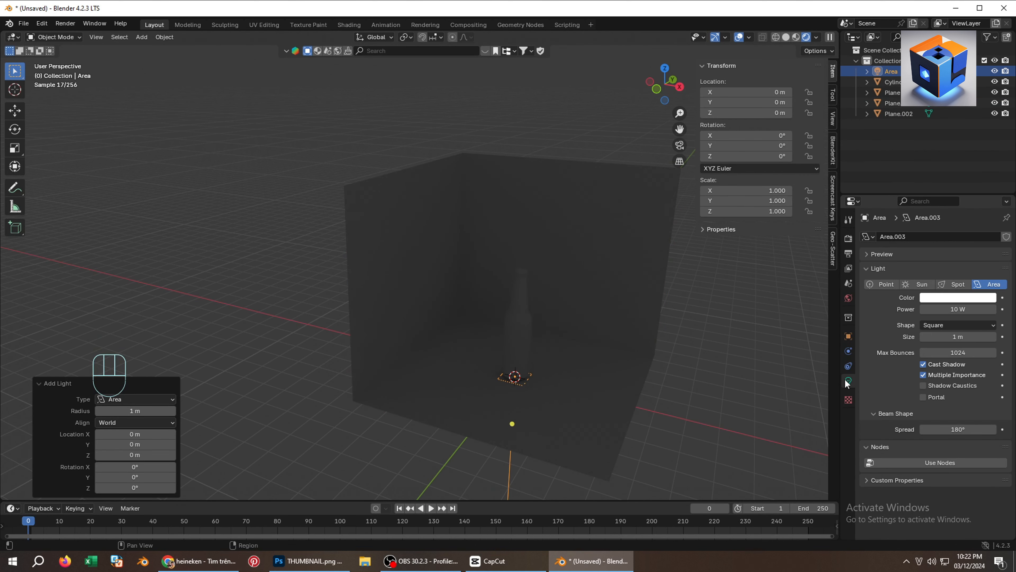
left_click(945, 310)
type("1000")
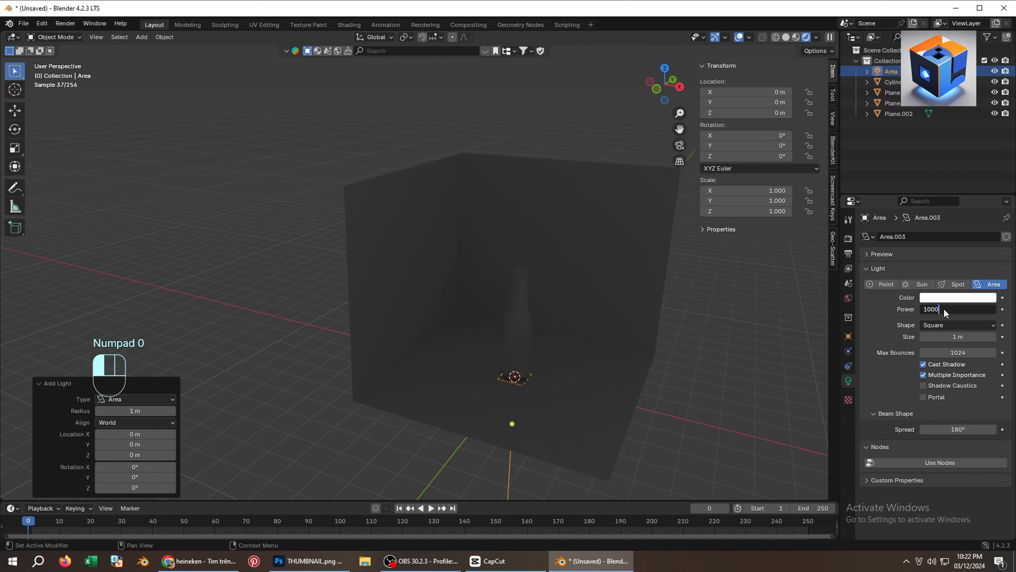
key("Return")
Raise the area light about 6.56 m along the Z axis, above the bottle.
key("g")
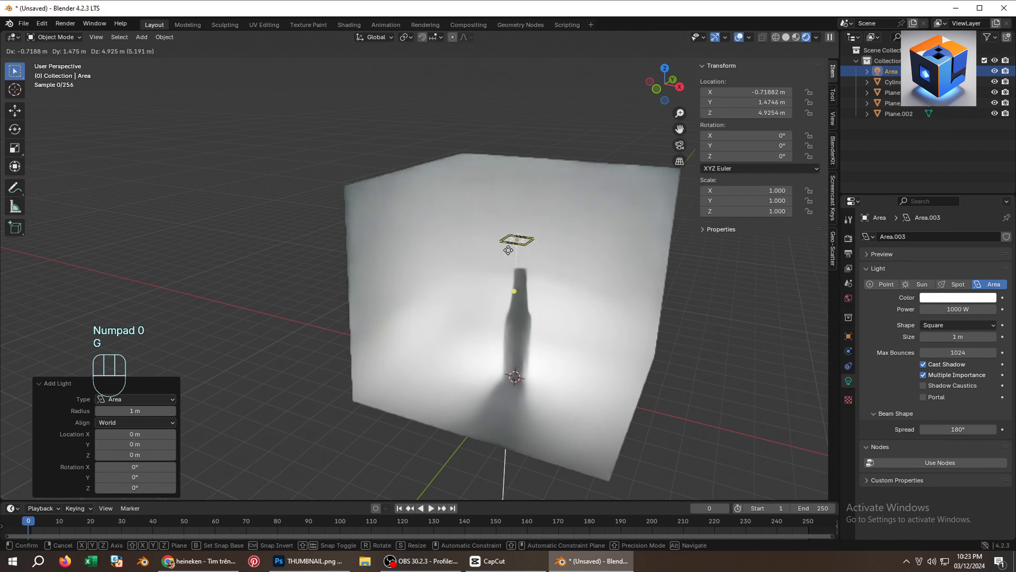
key("z")
left_click(533, 258)
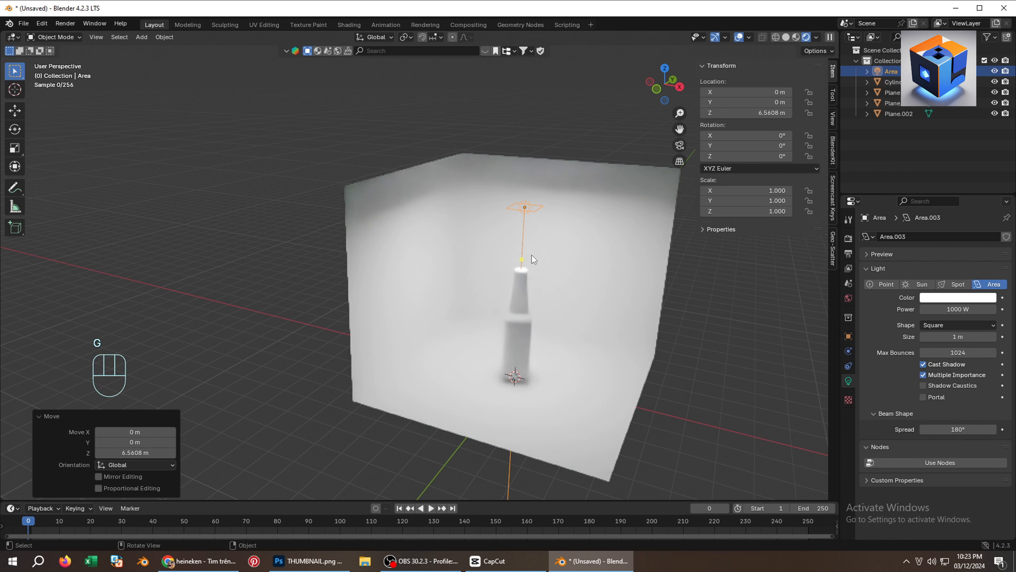
scroll(520, 231, "up", 2)
scroll(530, 248, "down", 2)
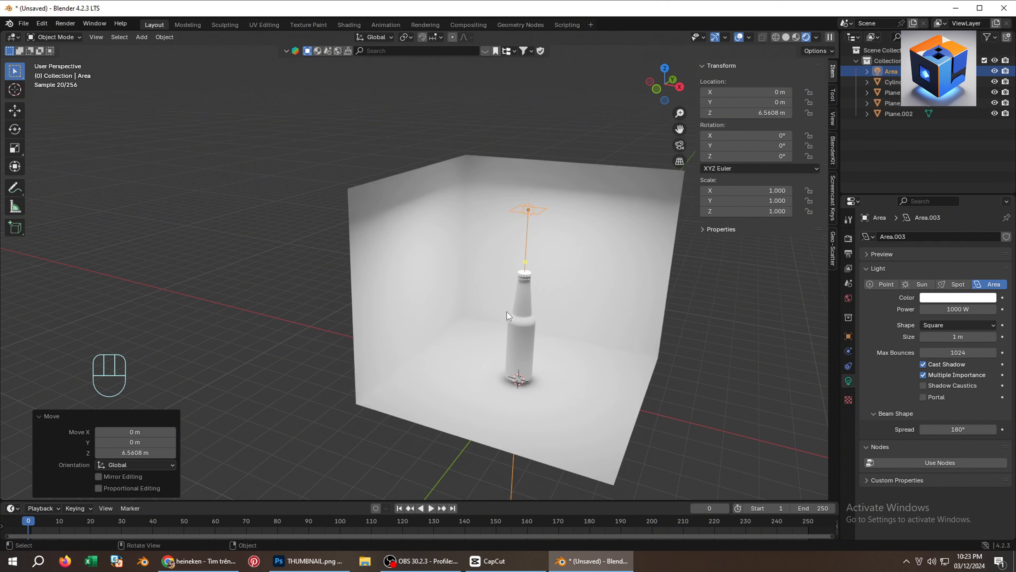
Create a new material for the bottle body and give it a saturated green base color.
left_click(514, 351)
scroll(520, 338, "up", 1)
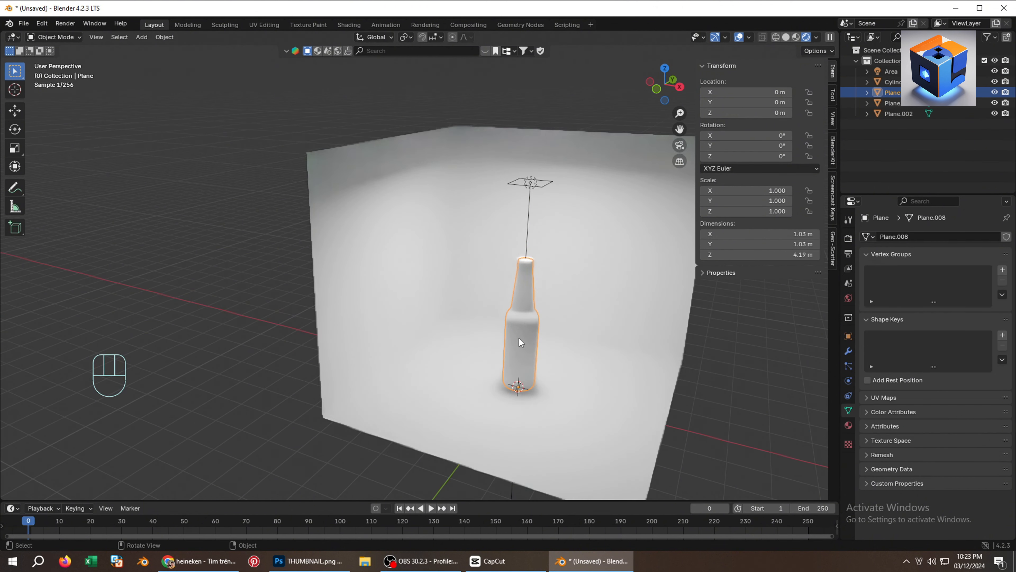
middle_click_drag(535, 334, 533, 356)
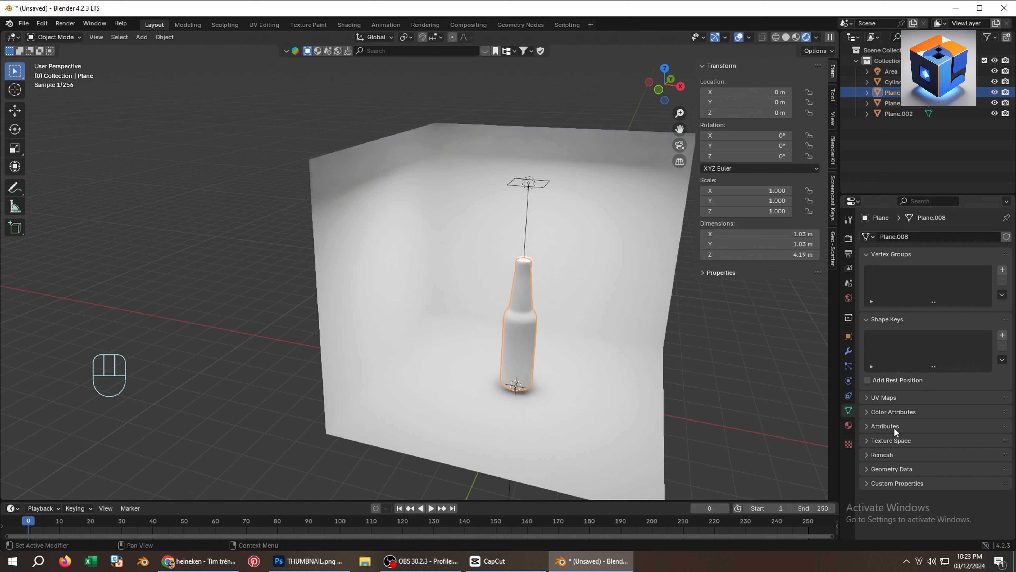
left_click(848, 425)
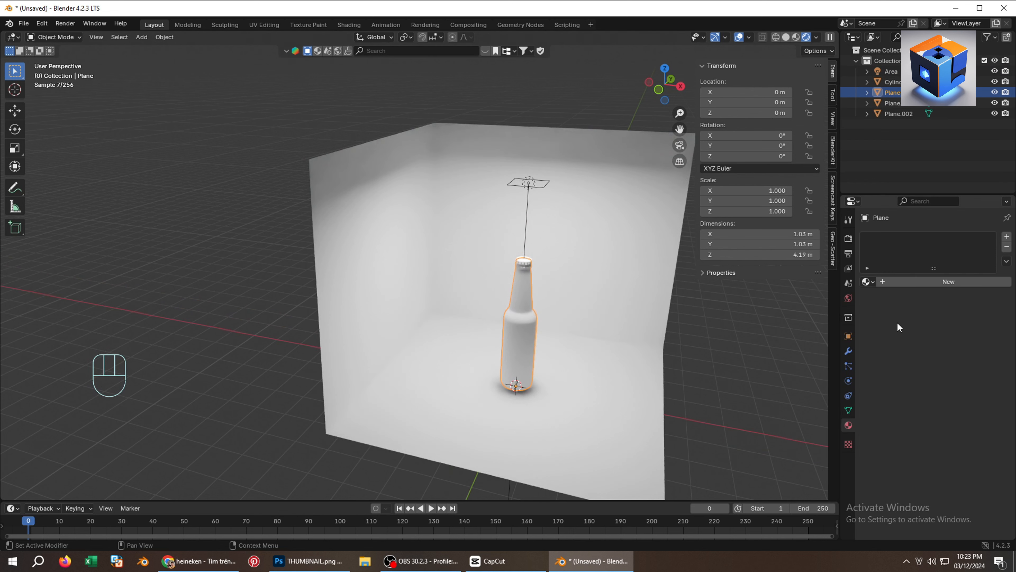
left_click(912, 282)
left_click(943, 348)
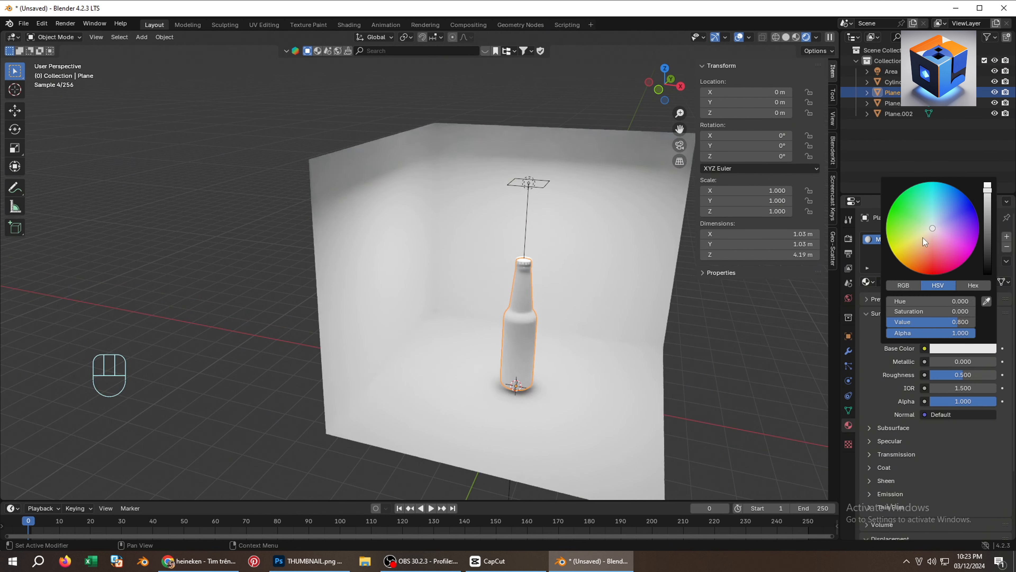
left_click_drag(923, 237, 889, 212)
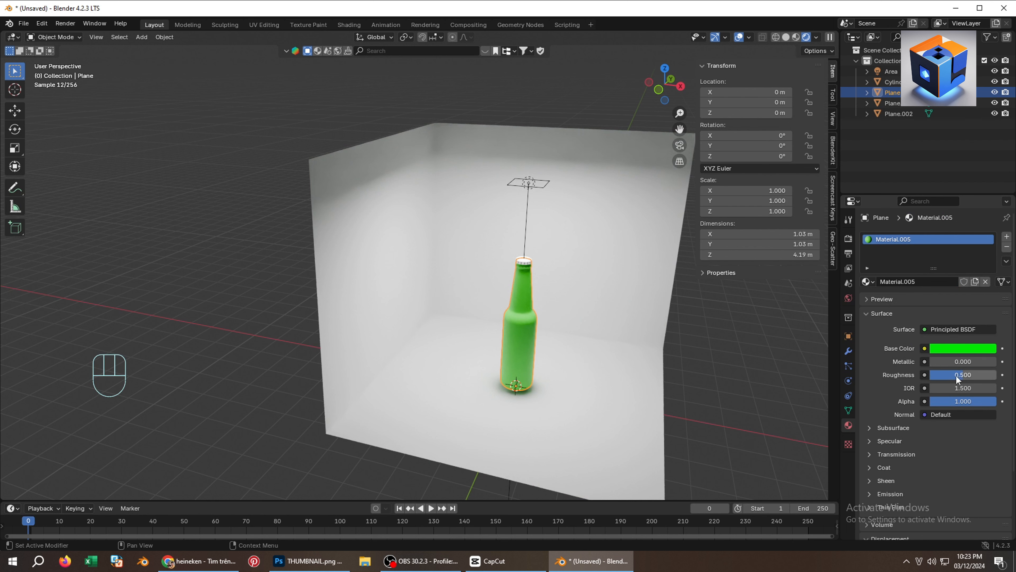
Turn the bottle material into glass with roughness 0, IOR 1.45 and transmission weight 1.
left_click_drag(965, 375, 932, 374)
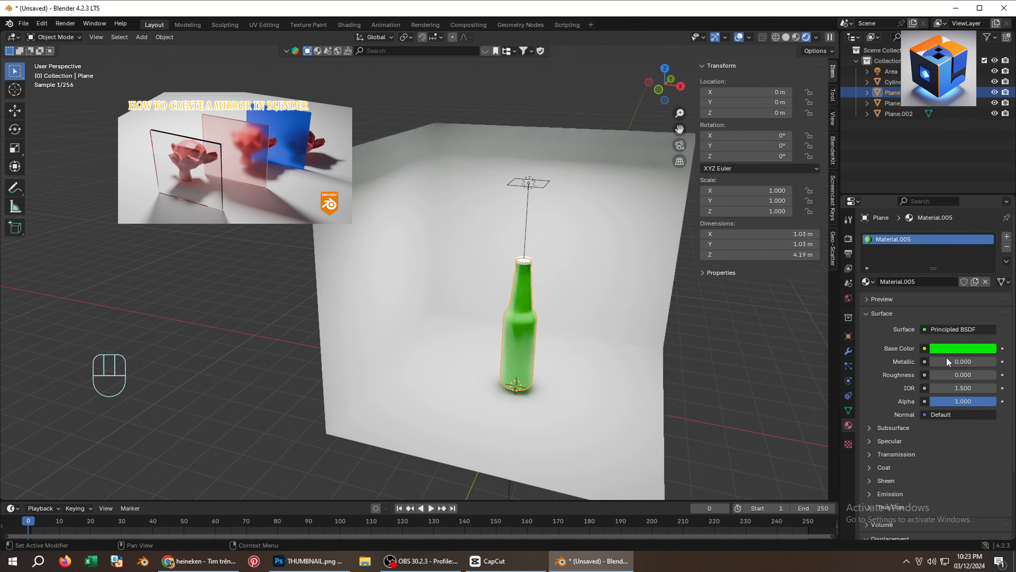
left_click(970, 388)
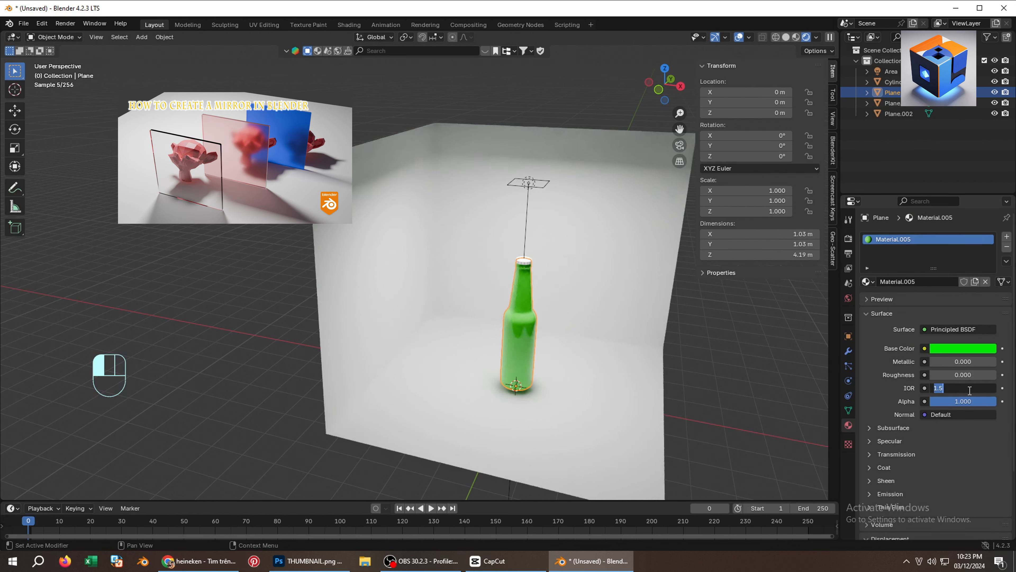
type("1.45")
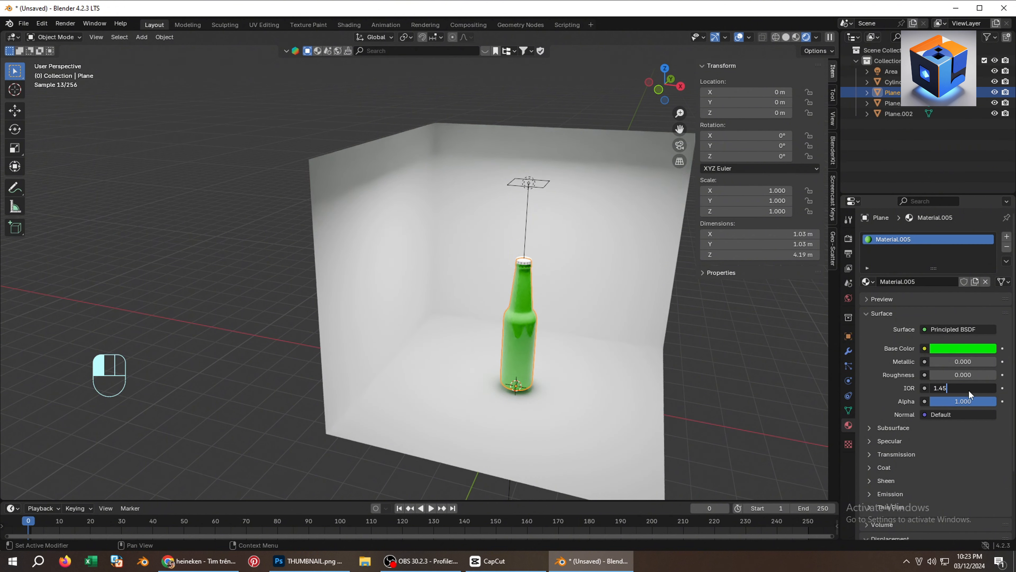
key("Return")
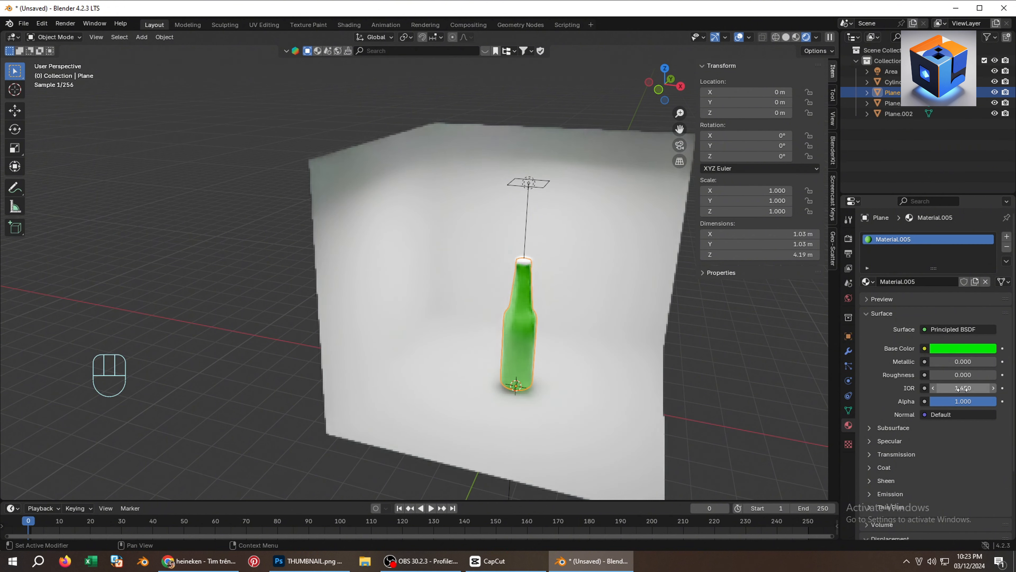
left_click(869, 454)
left_click_drag(960, 467, 996, 467)
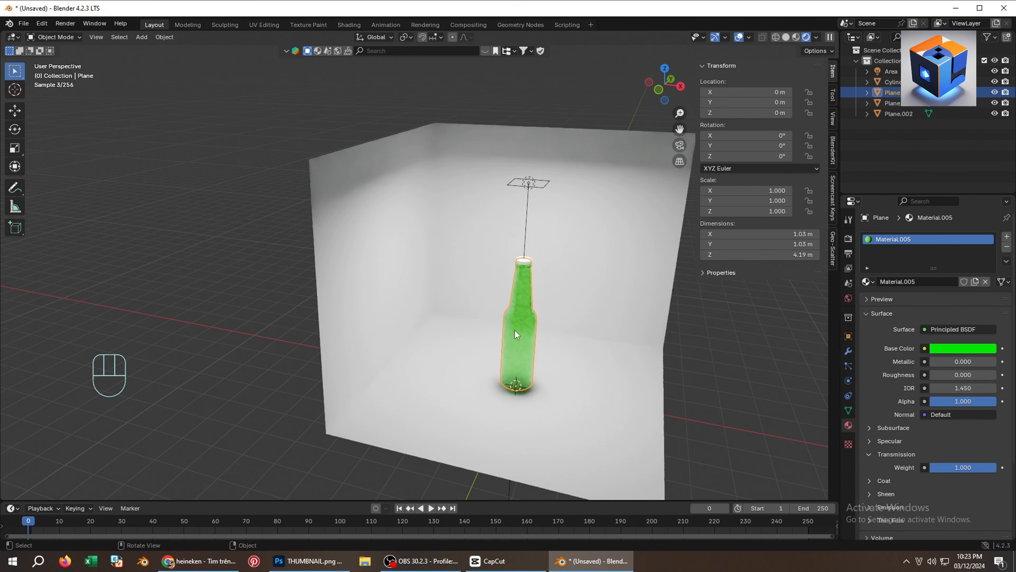
Create a new material for the bottle cap and pick a green base color with hue about 0.324 and saturation 1.
scroll(514, 330, "up", 2)
middle_click_drag(529, 332, 534, 296)
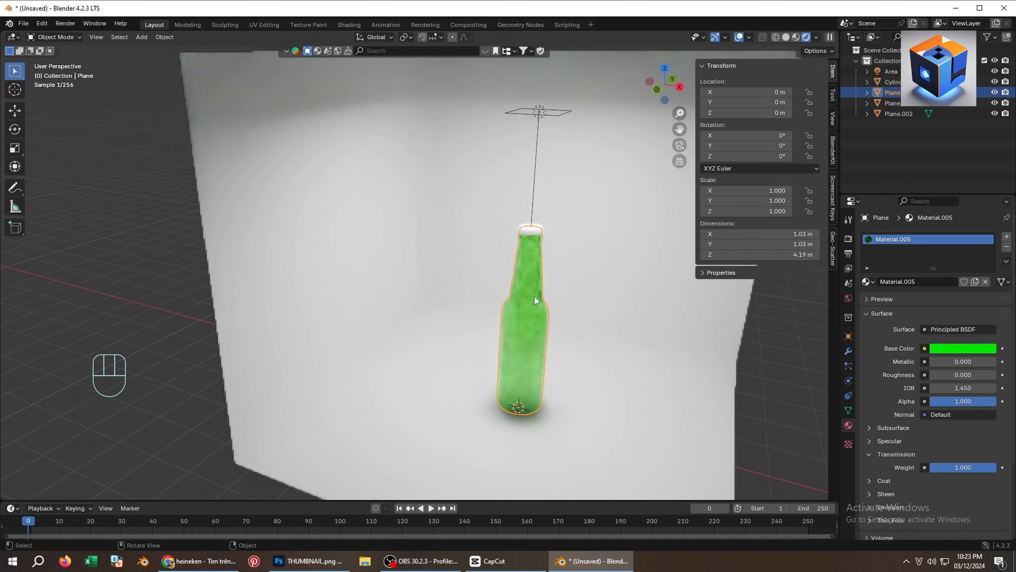
left_click(532, 230)
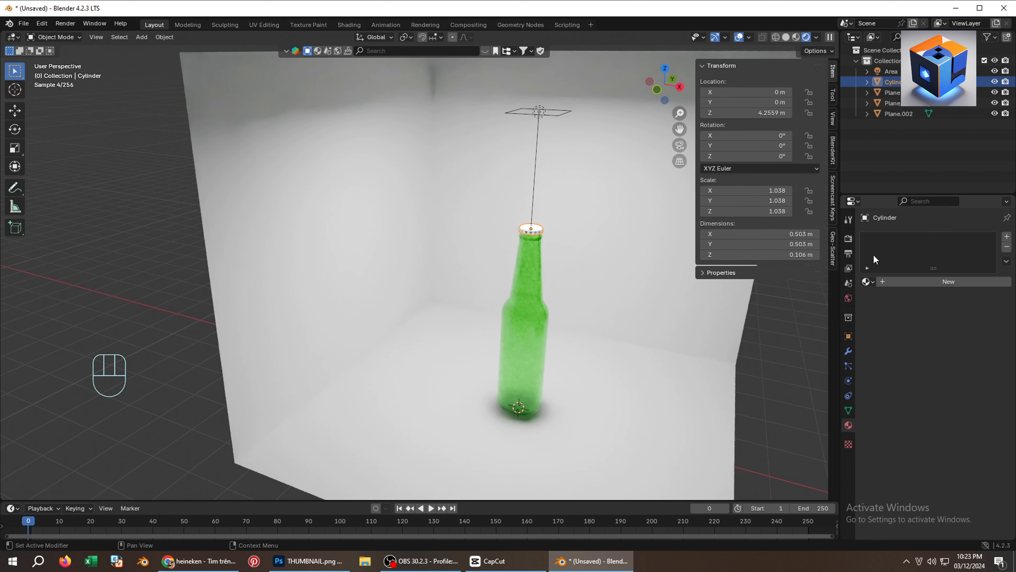
left_click(913, 281)
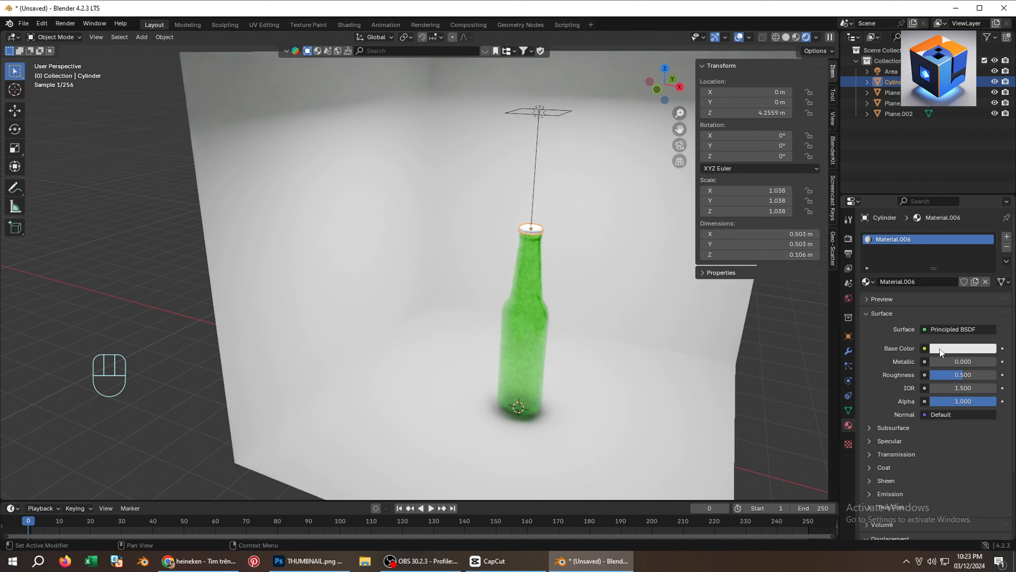
left_click(934, 348)
left_click(887, 216)
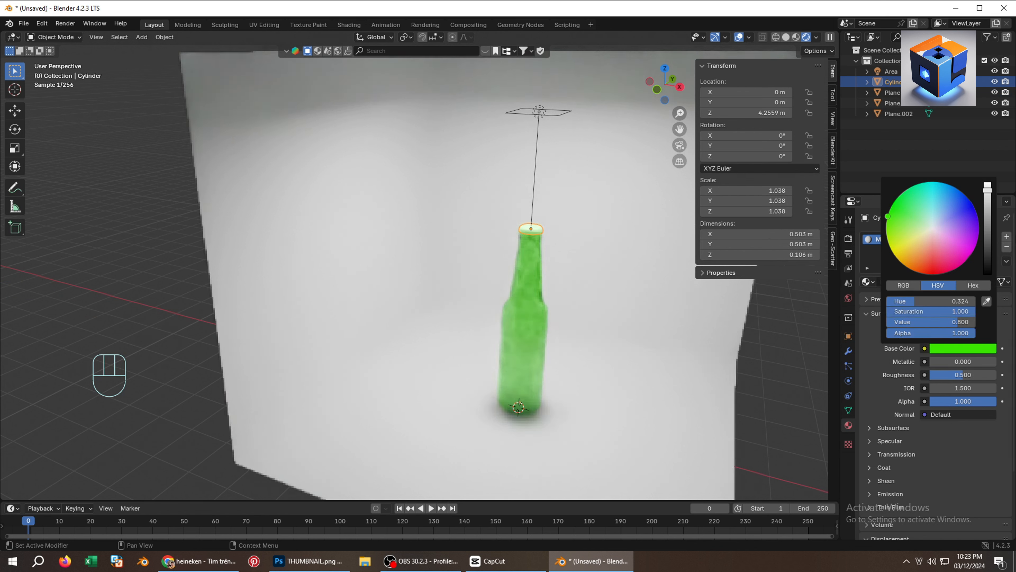
Darken the cap material's green to a value of about 0.074 and set metallic to 1 and roughness to about 0.673.
left_click_drag(990, 195, 988, 247)
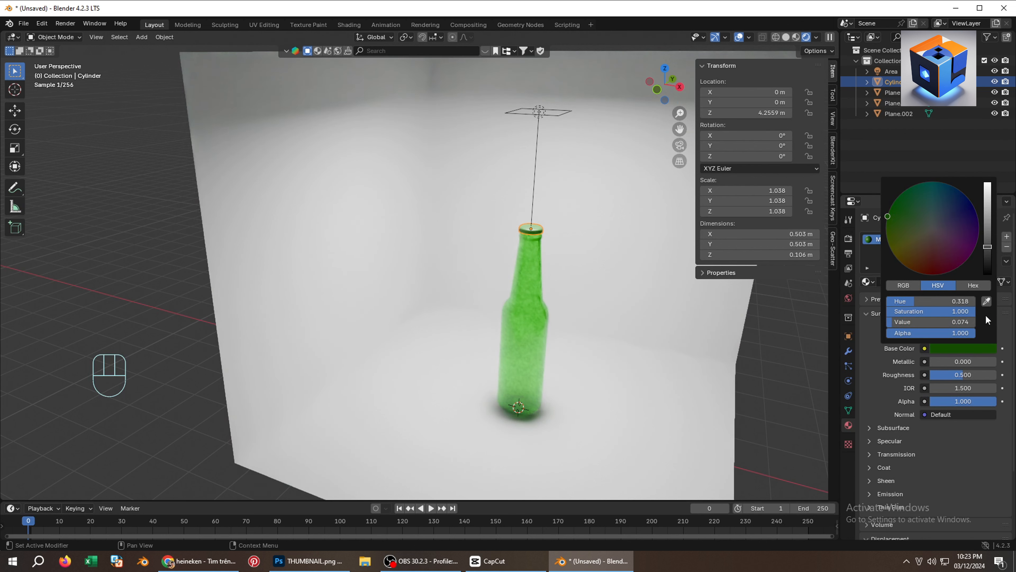
left_click(962, 361)
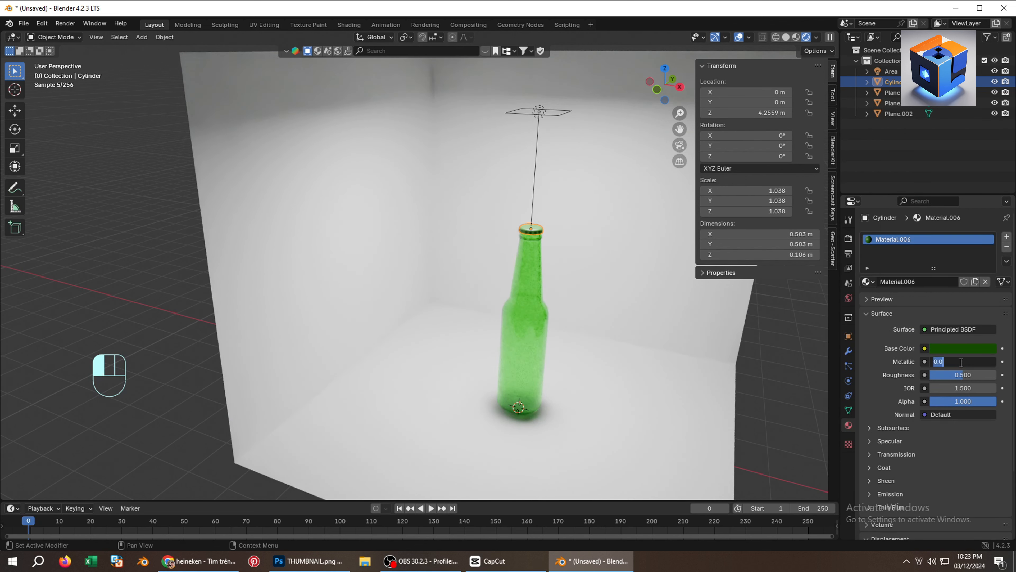
type("1")
key("Return")
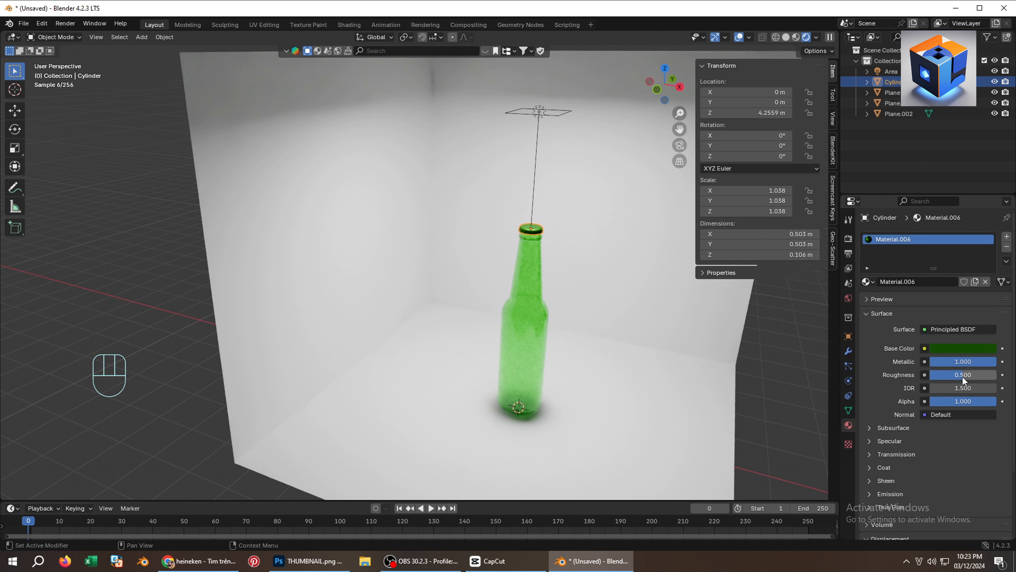
left_click_drag(963, 377, 972, 377)
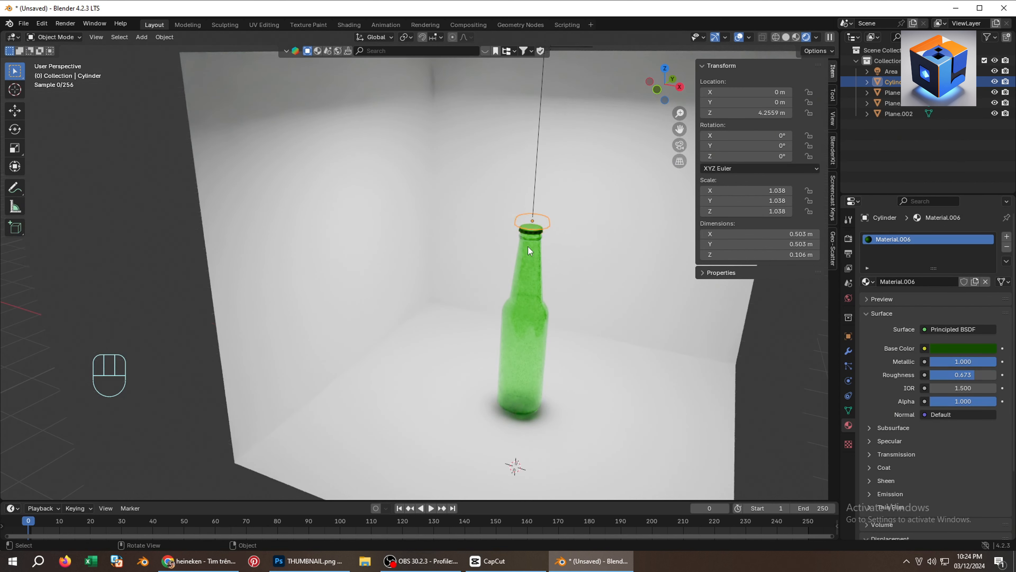
scroll(529, 247, "up", 5)
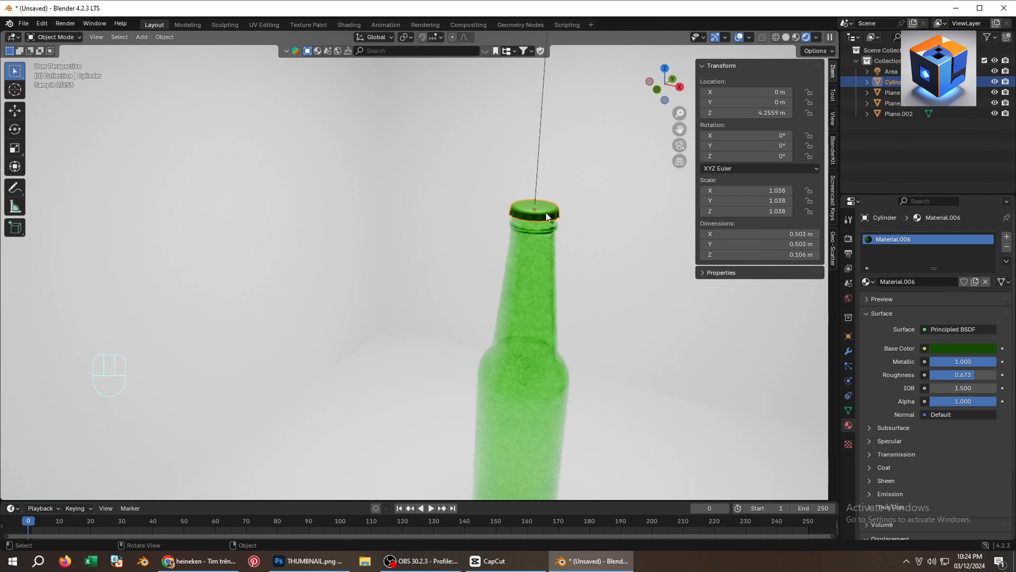
scroll(546, 213, "up", 2)
scroll(545, 212, "down", 6)
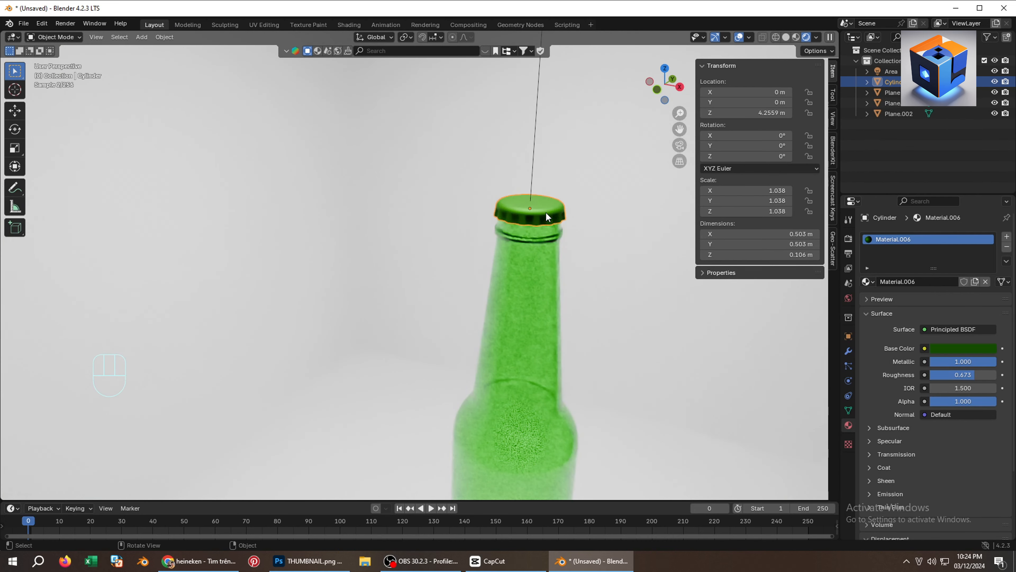
Add a camera to the scene and lock the camera to the view.
left_click(558, 330)
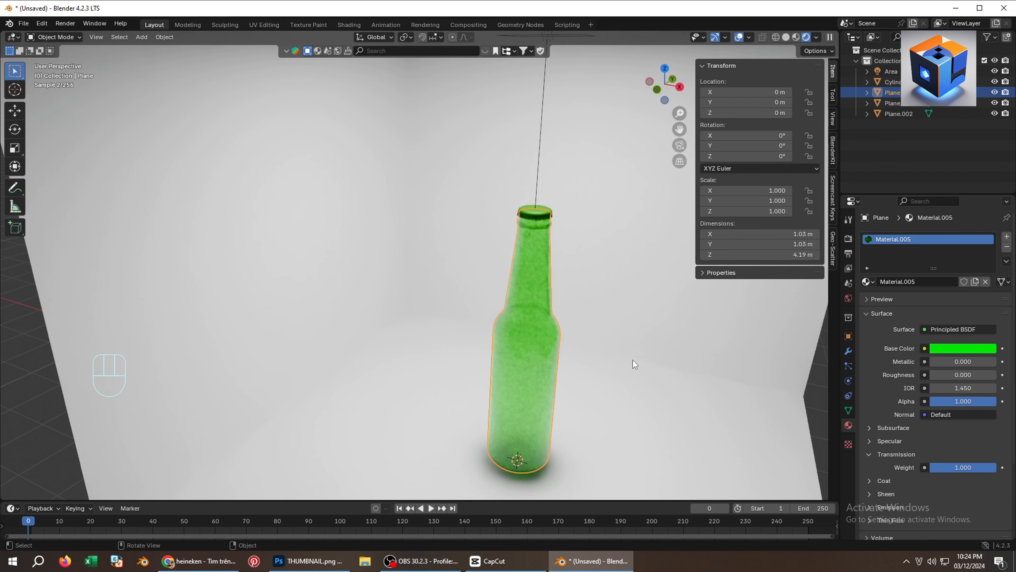
scroll(731, 362, "down", 3)
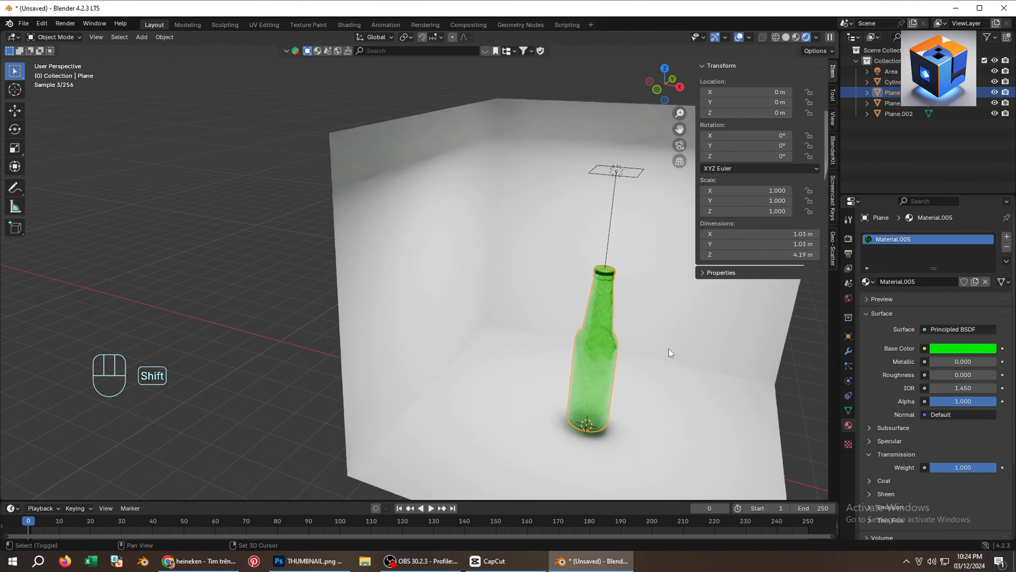
middle_click_drag(669, 348, 552, 347, "shift")
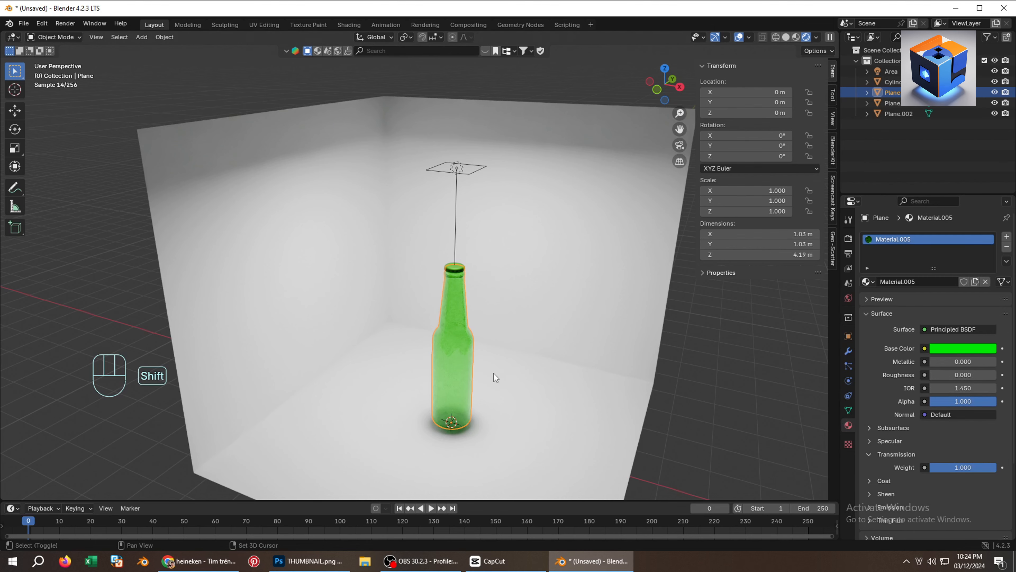
middle_click_drag(494, 373, 490, 348, "shift")
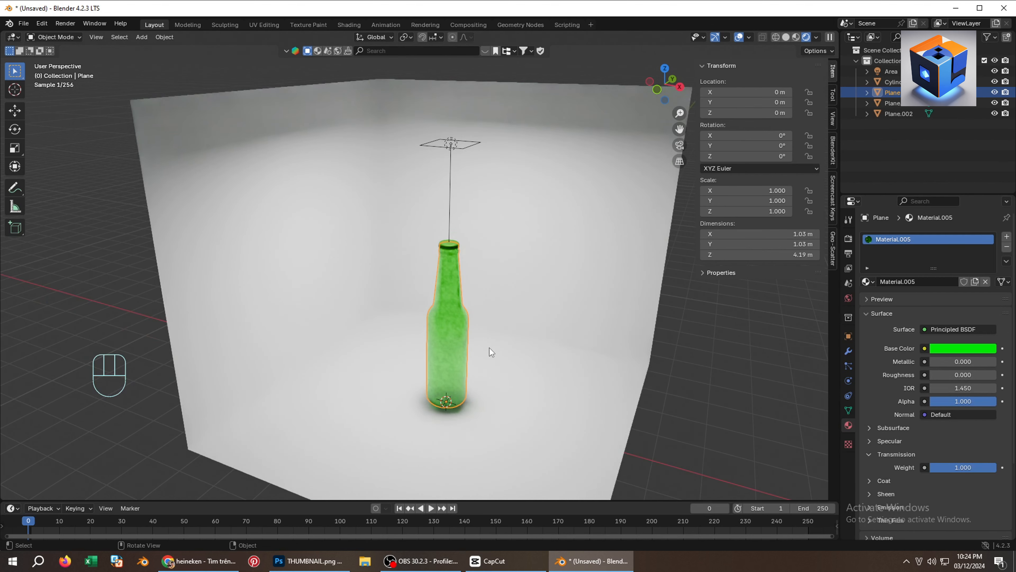
key("shift+a")
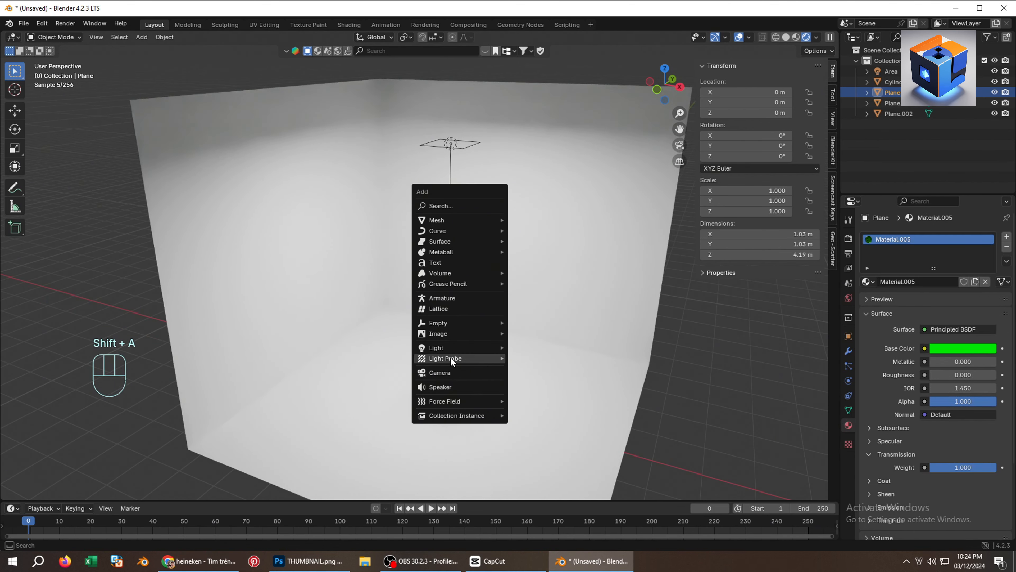
left_click(449, 371)
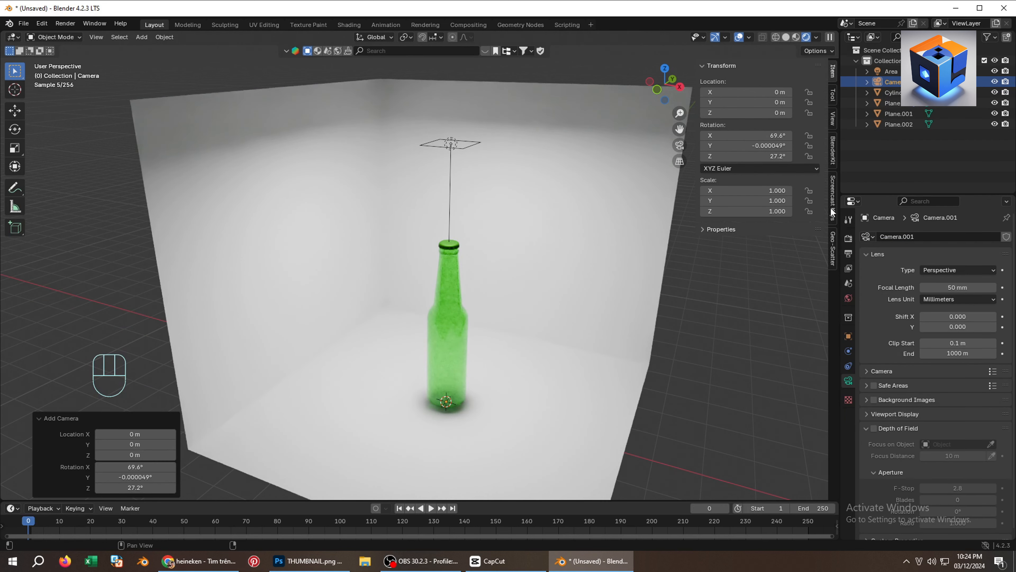
key("n")
key("n")
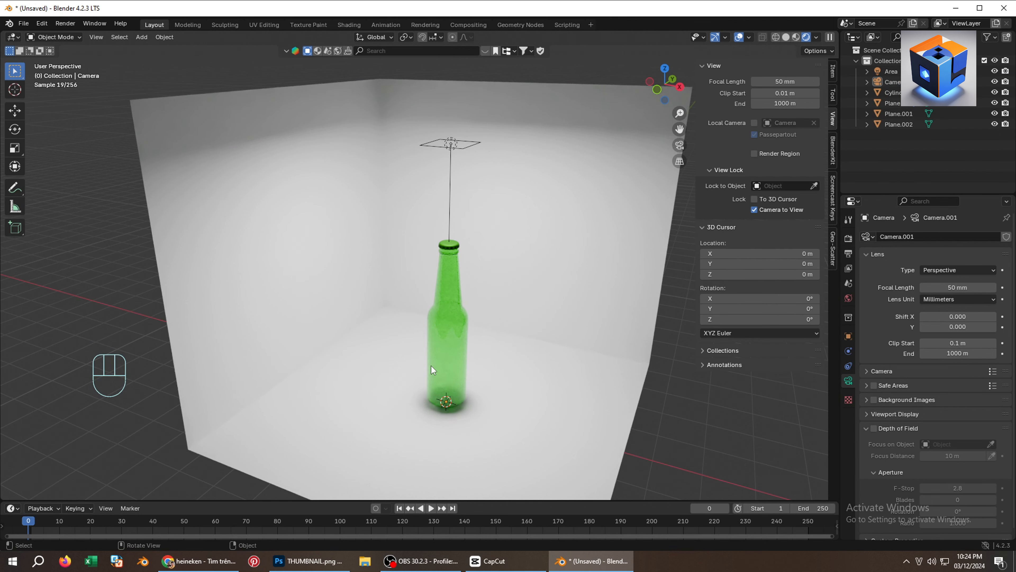
Align the camera to the current view, frame the whole bottle centrally in it, and return to the user perspective.
key("ctrl+alt+KP_0")
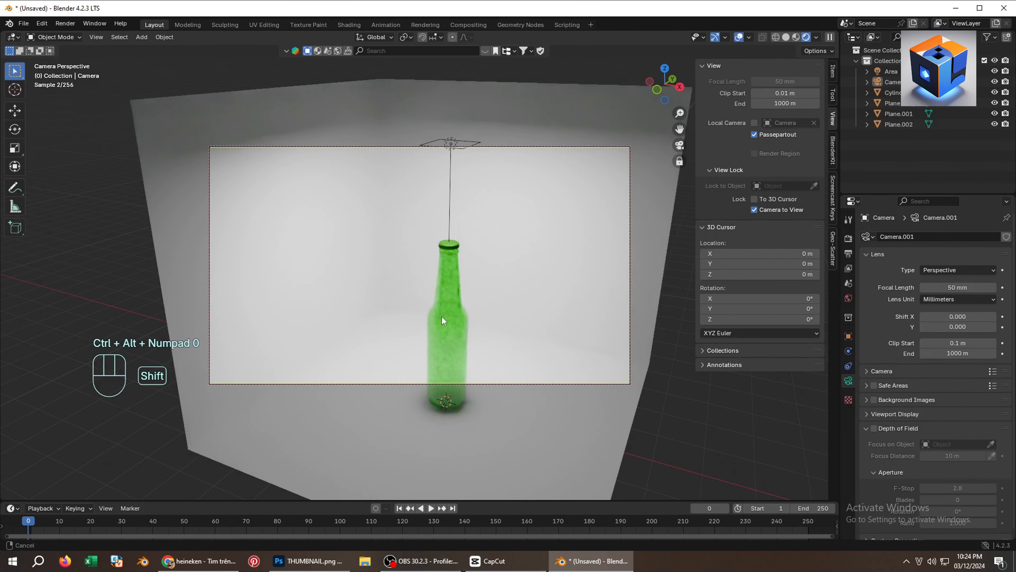
middle_click_drag(443, 321, 420, 268, "shift")
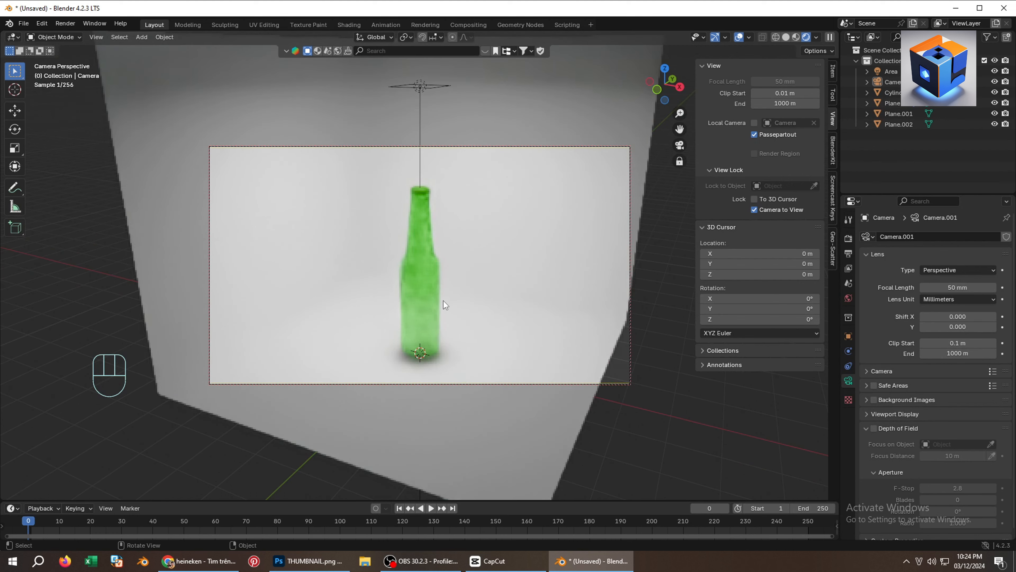
middle_click_drag(443, 301, 442, 297, "shift")
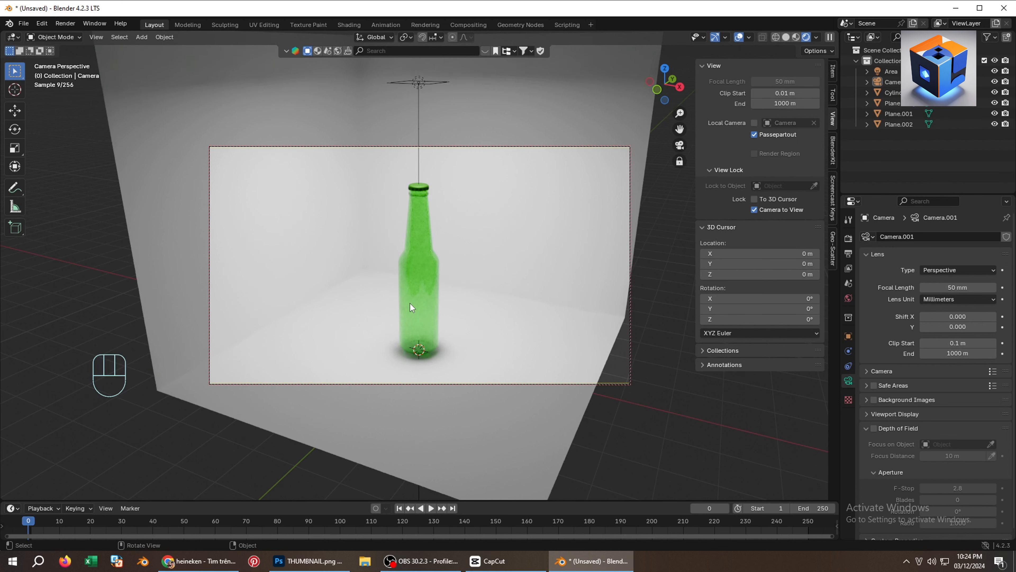
key("KP_0")
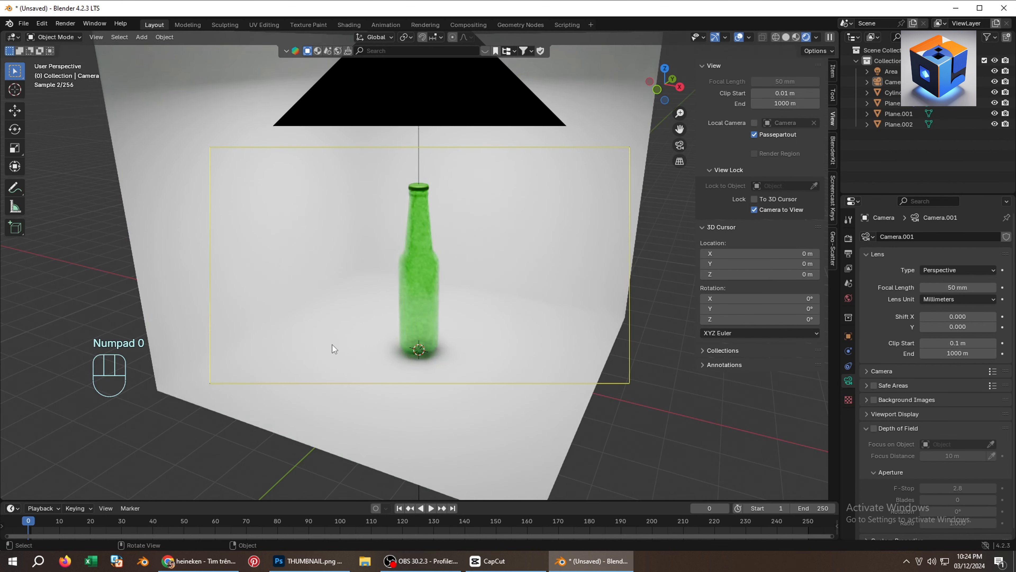
left_click(357, 410)
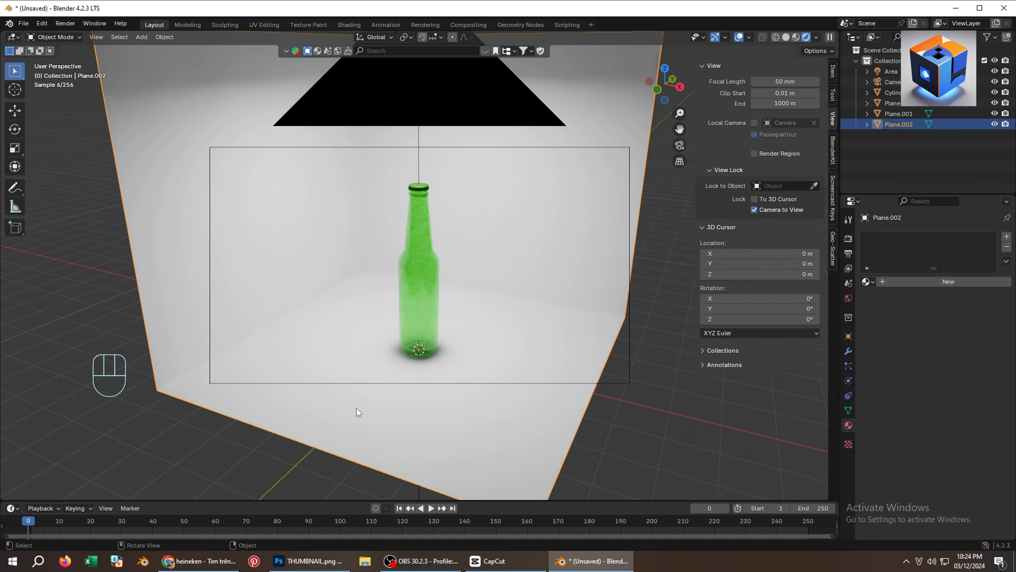
key("KP_0")
key("KP_0")
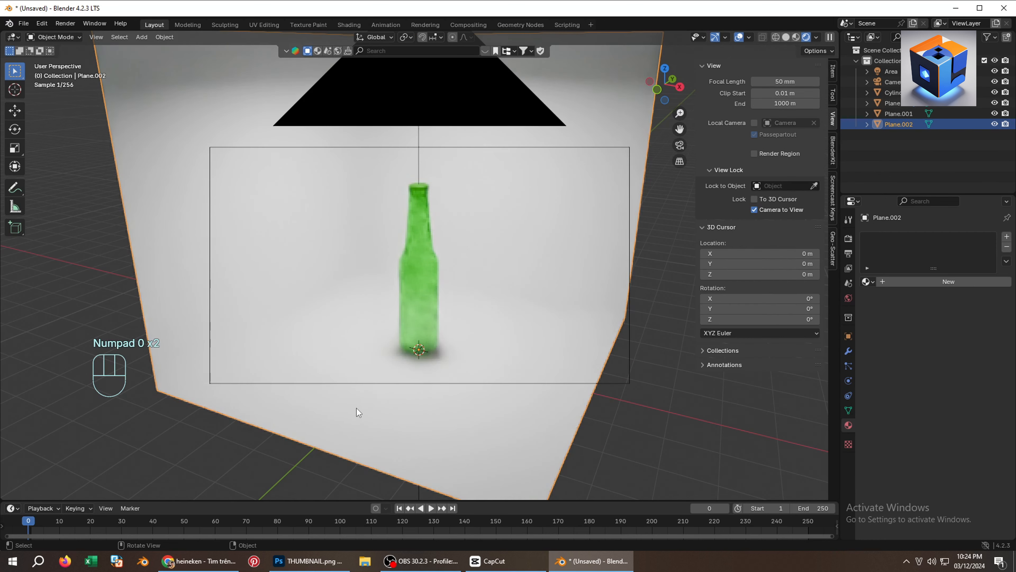
Switch the viewport to solid shading and add a 32-vertex cylinder with radius 1 m and depth 2 m at the bottle's base.
scroll(390, 359, "up", 2)
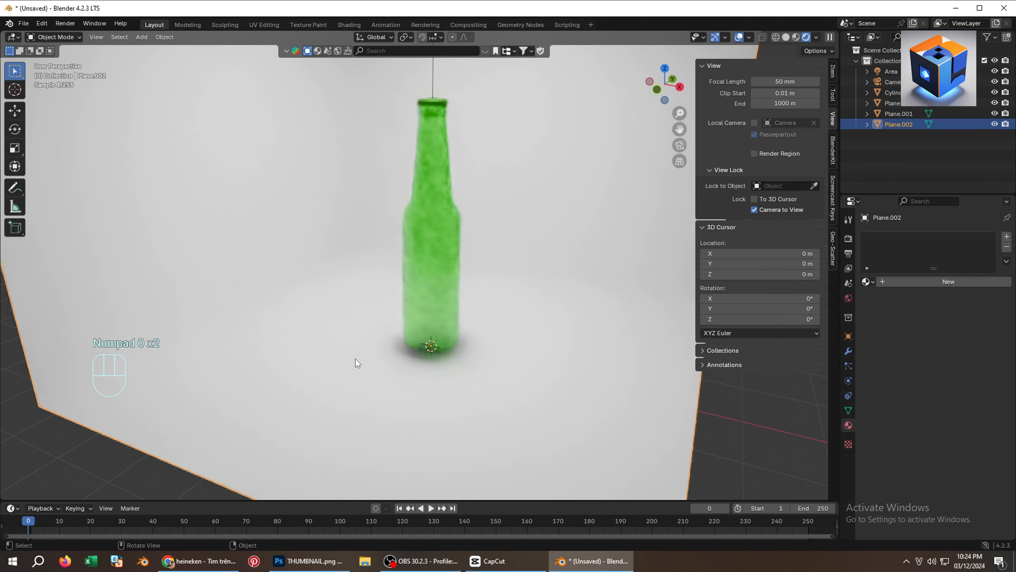
key("shift+a")
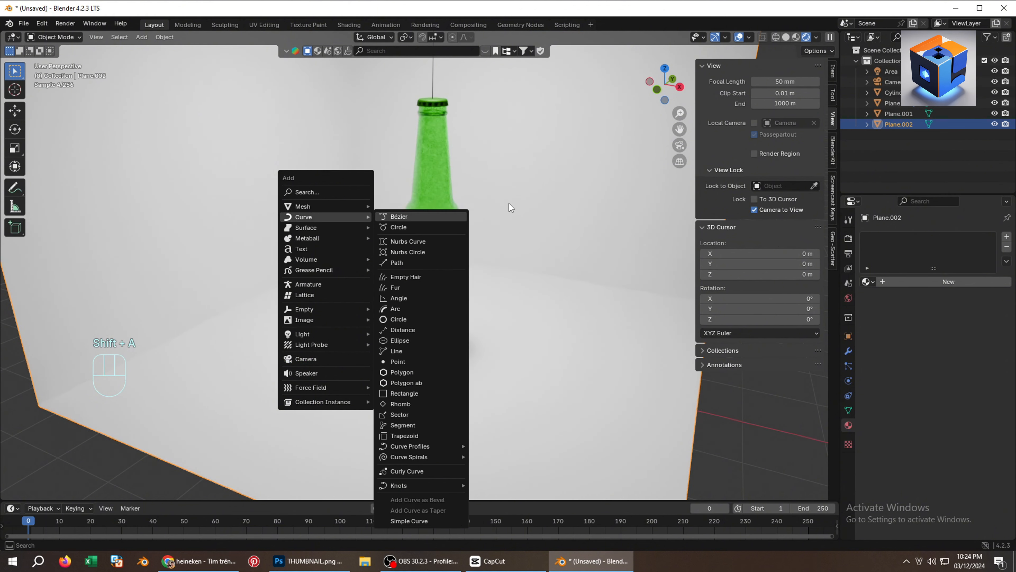
left_click(787, 36)
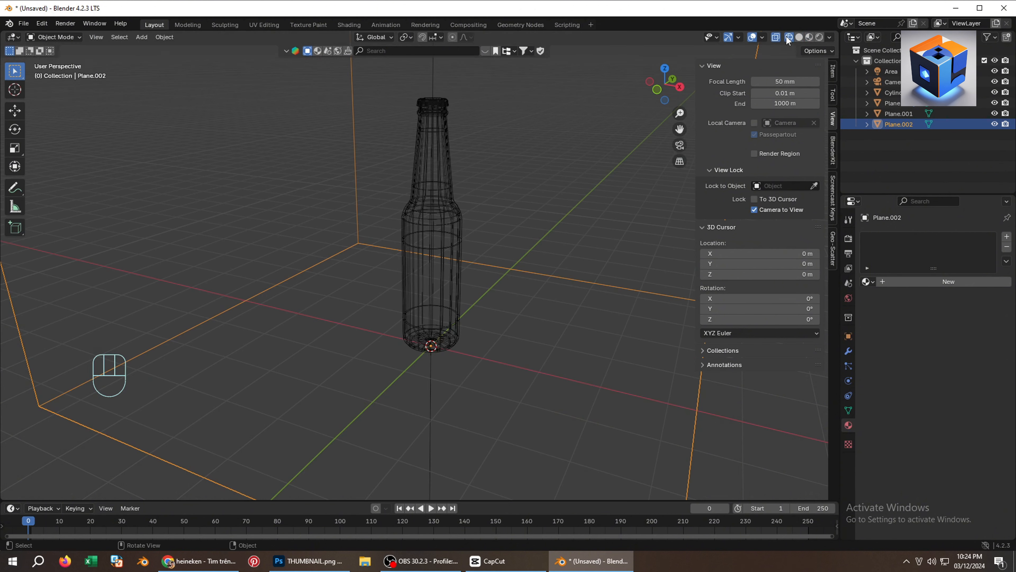
left_click(799, 39)
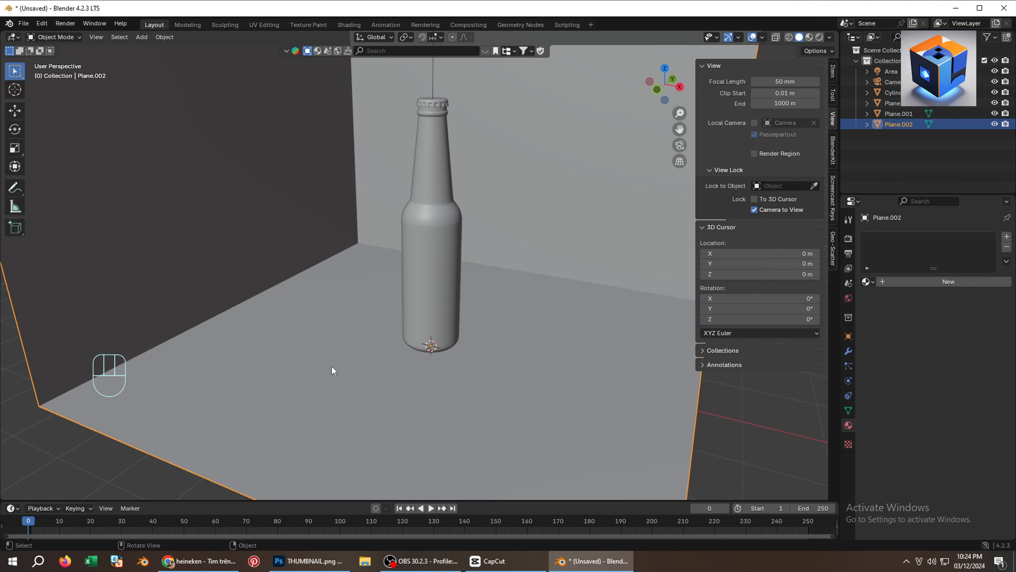
key("shift+a")
mouse_move(301, 212)
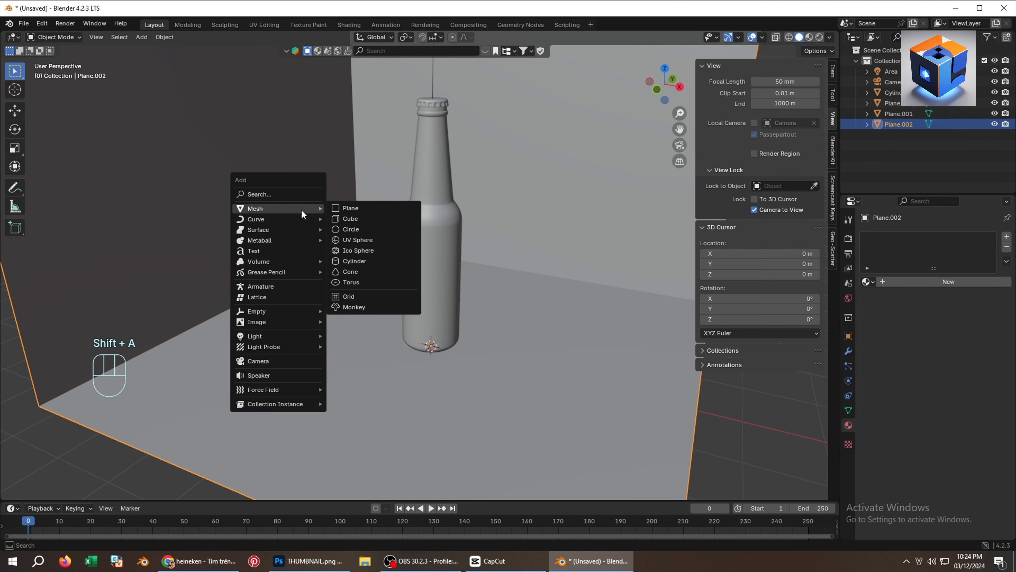
left_click(359, 268)
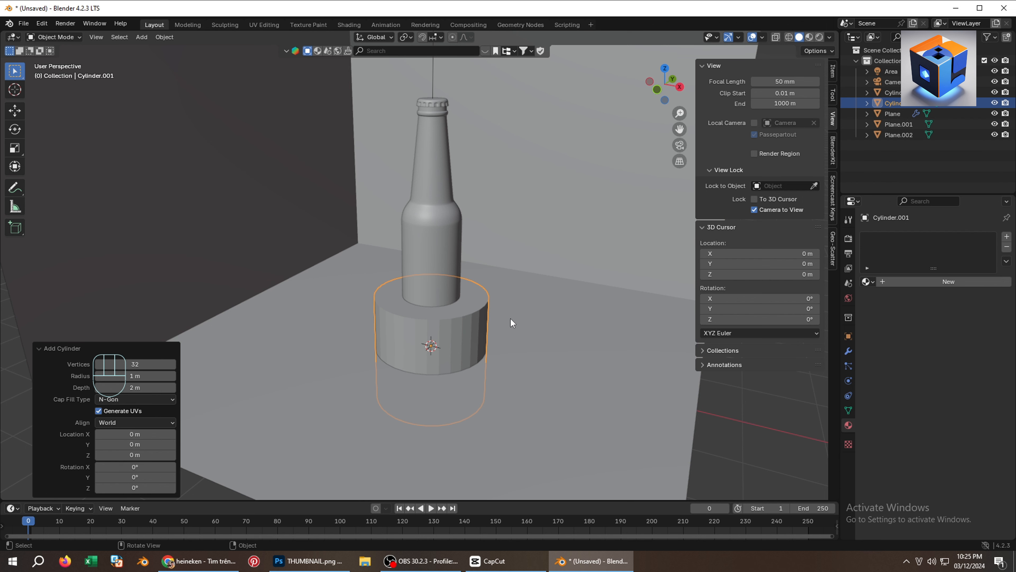
Raise the new cylinder along Z by about 0.96 m, plus about 0.06 m in front view, so its base rests on the floor.
key("g")
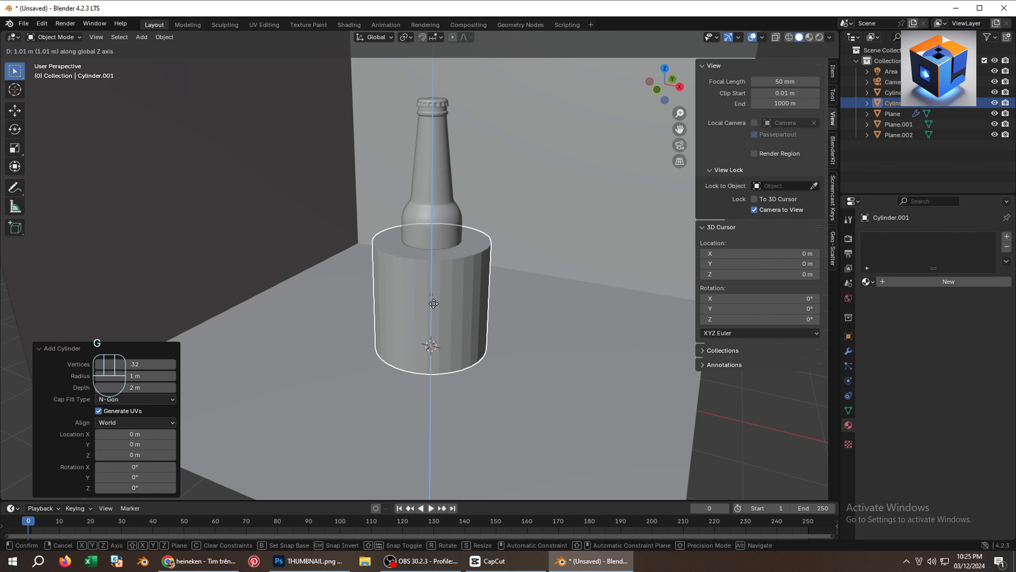
left_click(434, 307)
key("grave")
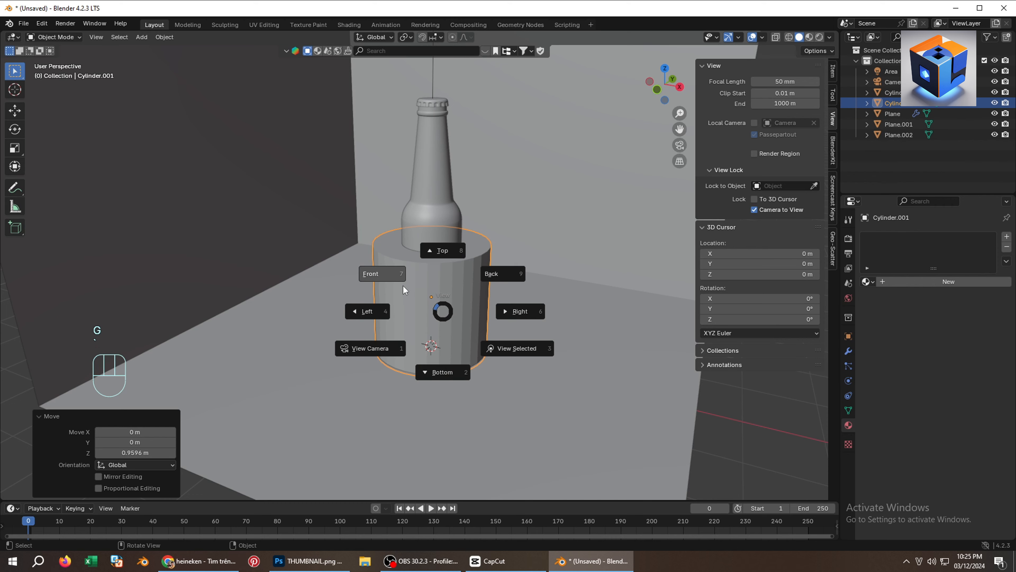
left_click(393, 280)
key("g")
key("z")
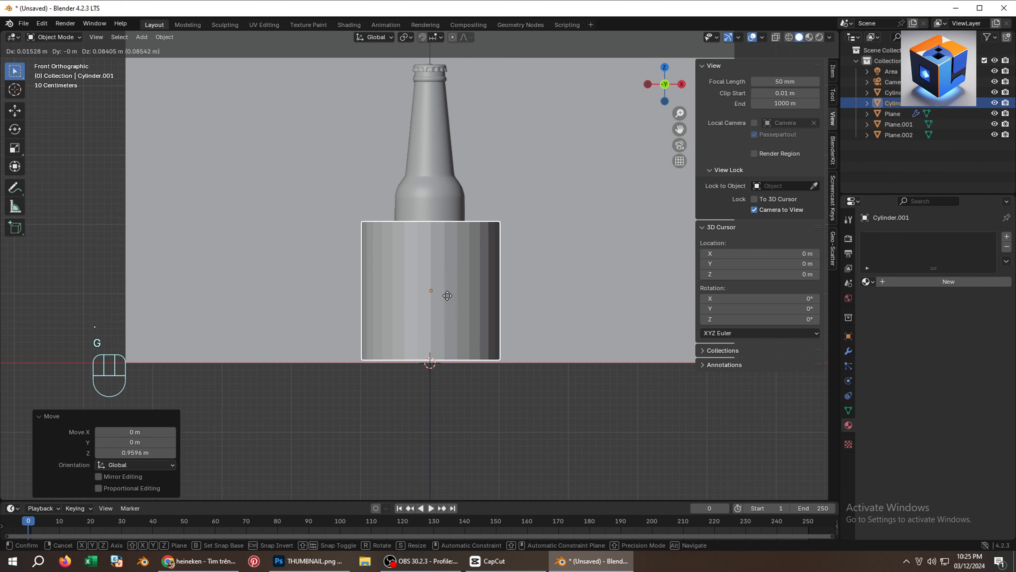
left_click(446, 297)
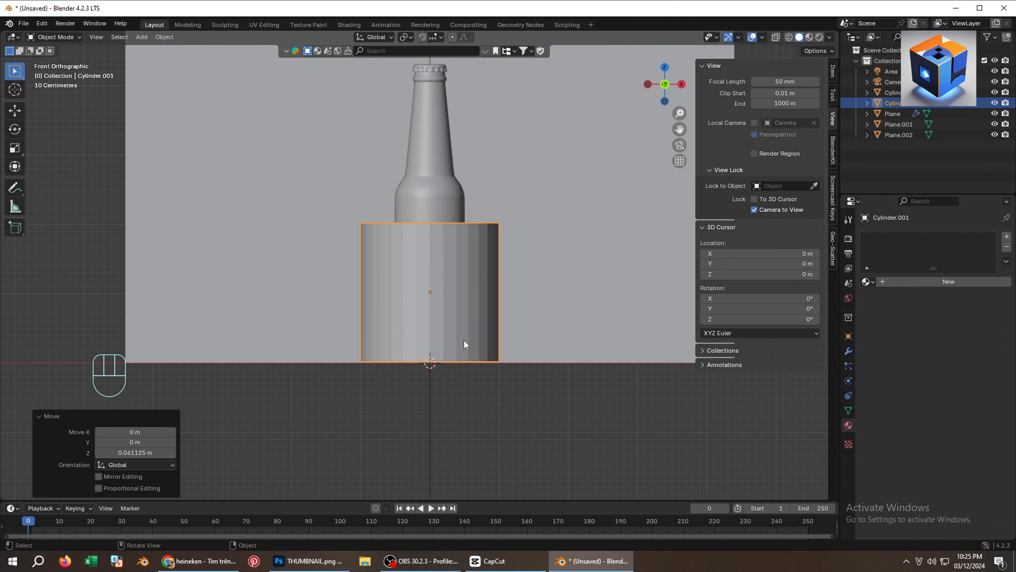
Scale up the cylinder's top face in Edit Mode by a factor of about 1.067 to flare it slightly.
key("Tab")
scroll(465, 339, "up", 2)
mouse_move(464, 340)
middle_mouse_down()
mouse_move(467, 311)
mouse_move(465, 332)
middle_mouse_up()
scroll(465, 332, "up", 1)
left_click(449, 372)
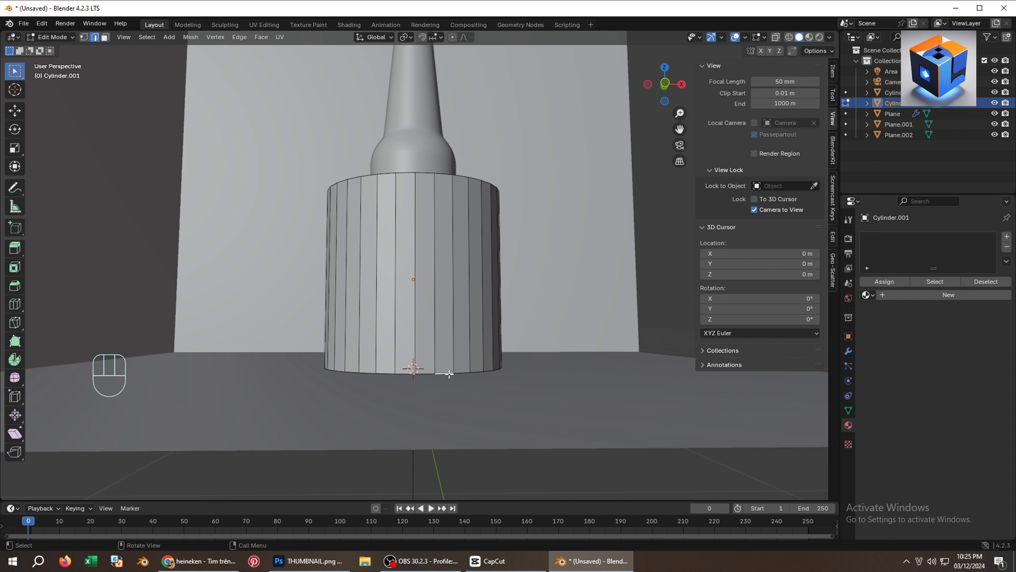
middle_click_drag(448, 372, 447, 374)
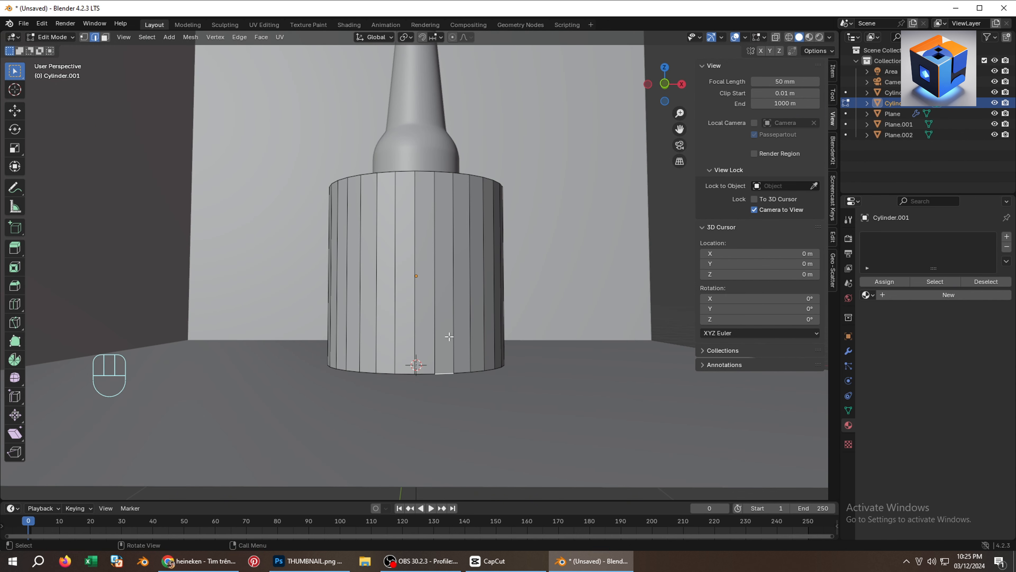
middle_click_drag(463, 302, 448, 248)
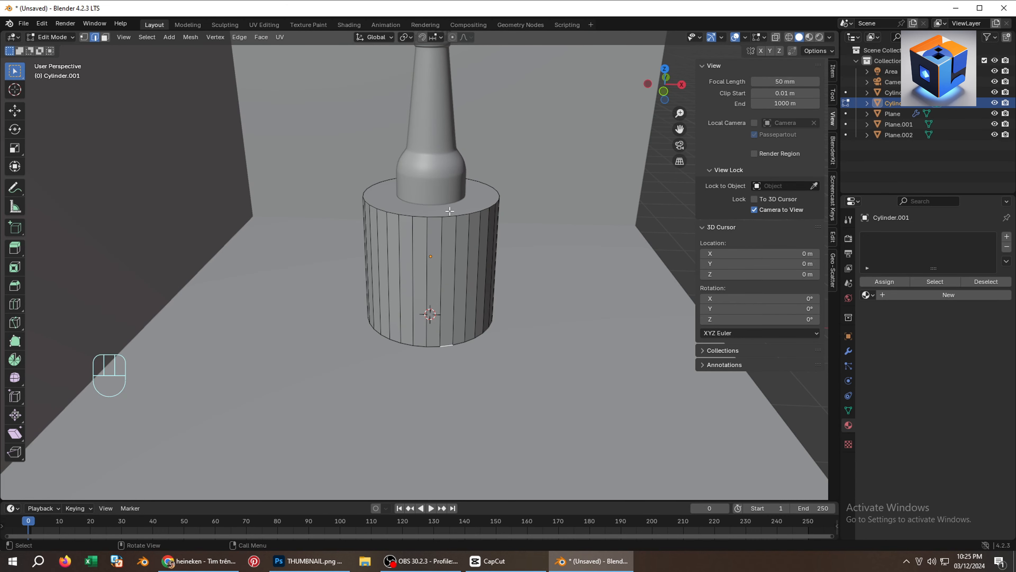
key("3")
left_click(460, 210)
key("s")
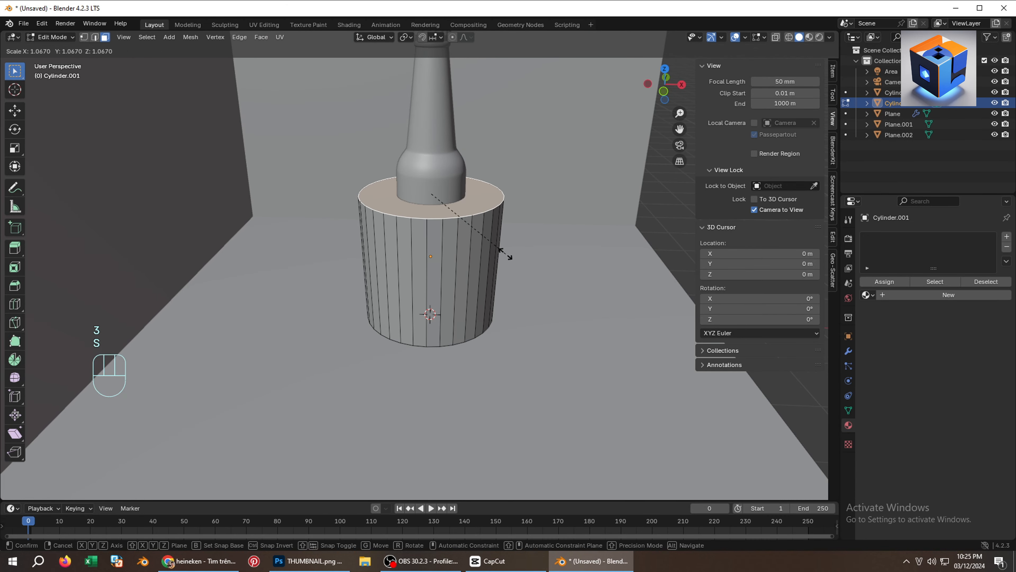
left_click(507, 253)
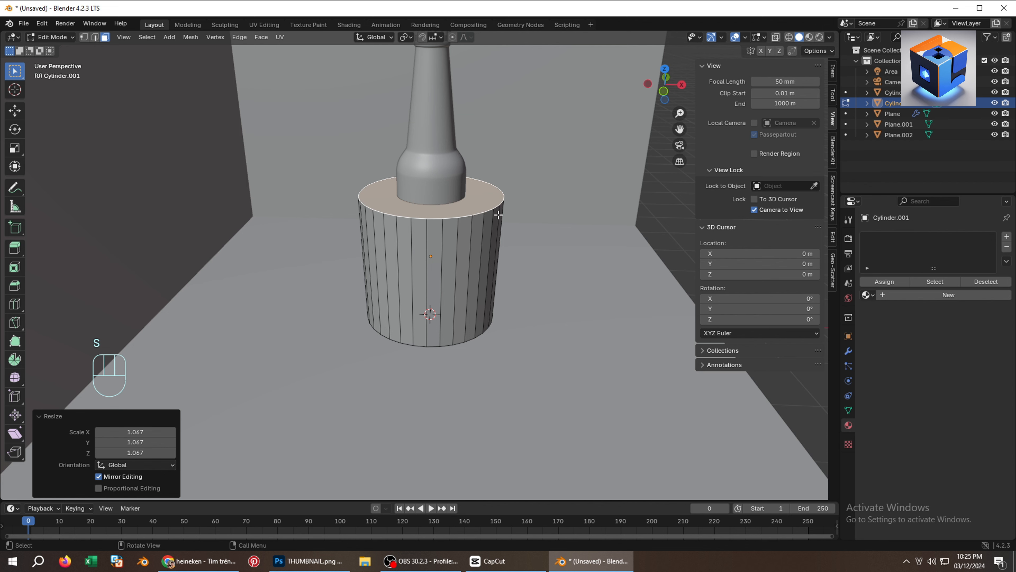
Inset the cylinder's top face by about 0.074 m and extrude it about 1.77 m downward to hollow out the container.
key("i")
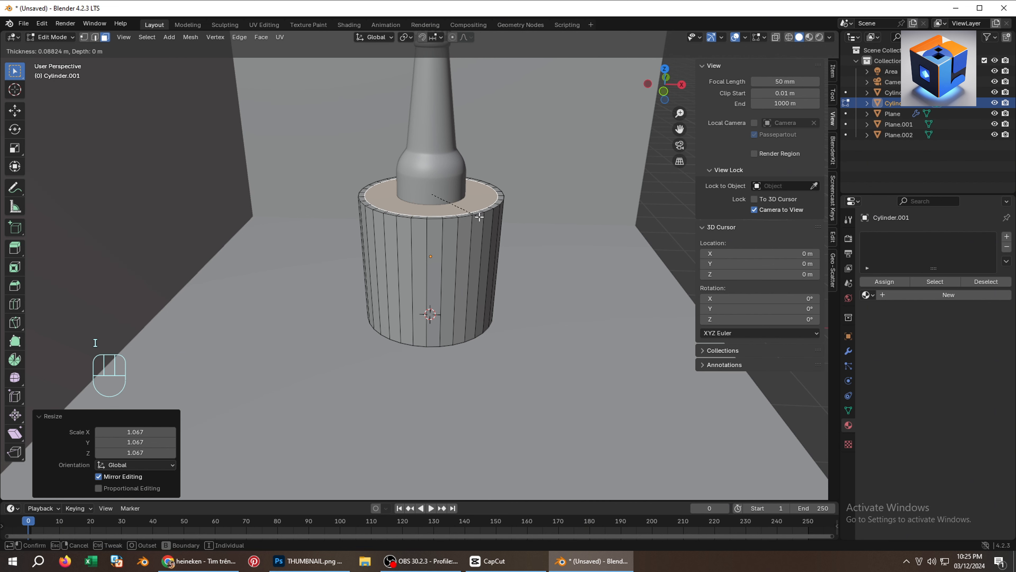
left_click(481, 215)
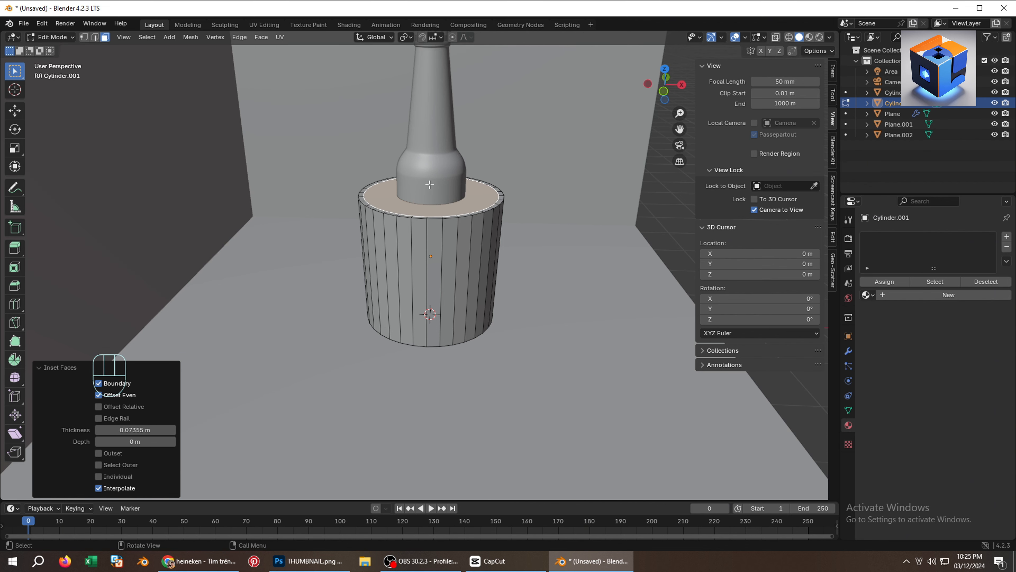
key("e")
left_click(441, 293)
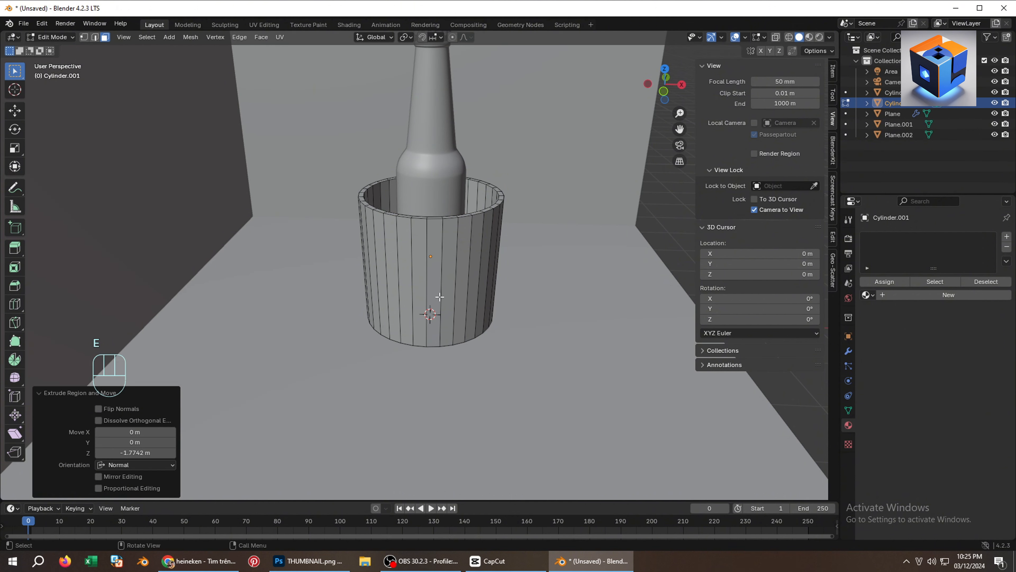
Enable X-ray and, in front view, scale the container's inner floor face by a factor of about 0.917.
key("alt+z")
key("grave")
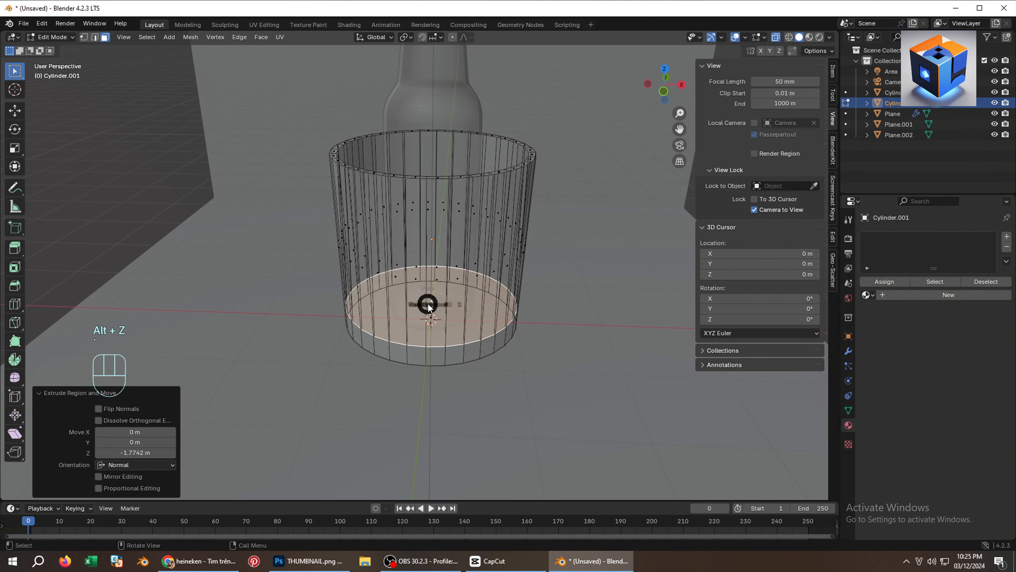
left_click(383, 266)
scroll(421, 312, "up", 1)
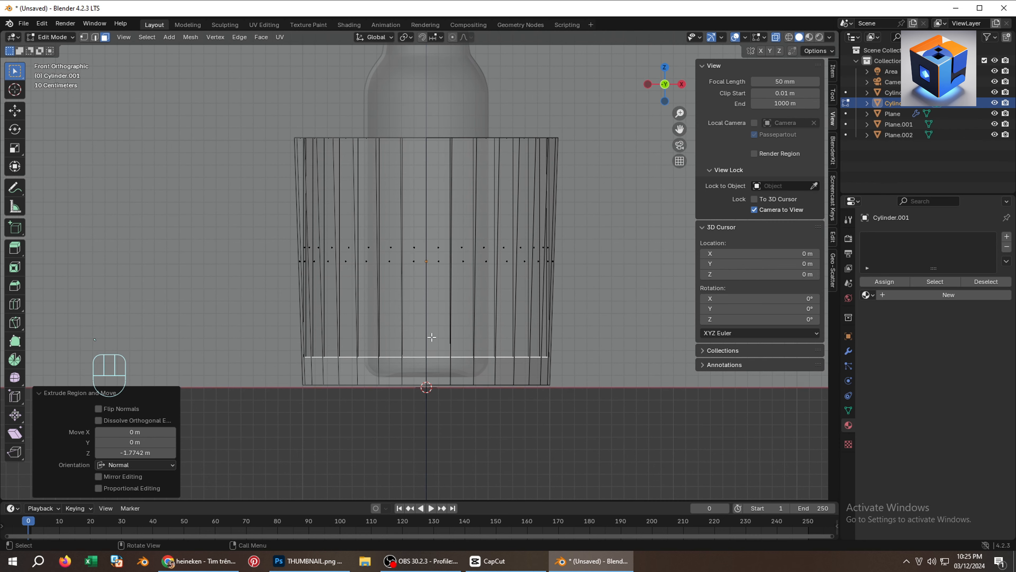
key("s")
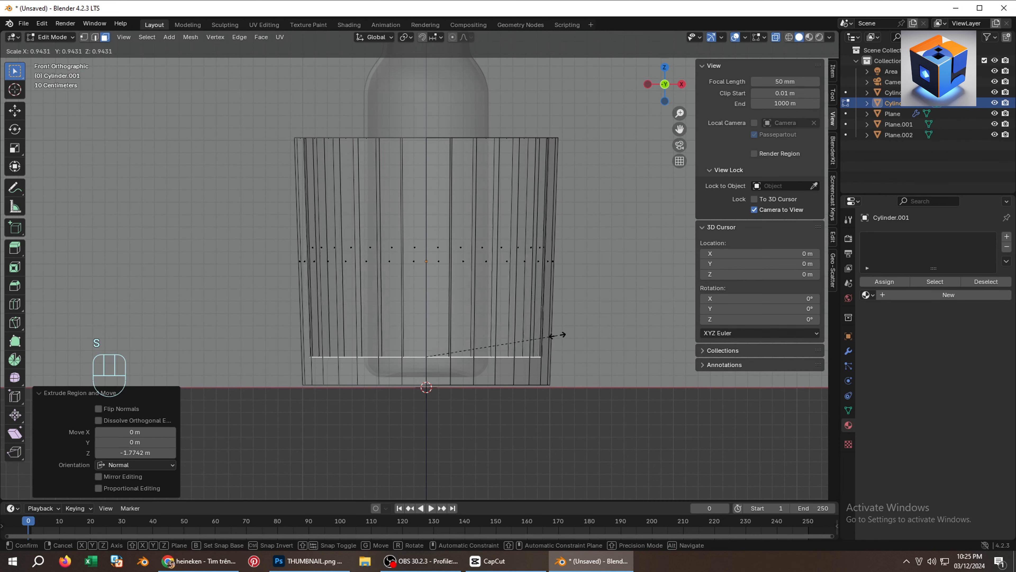
left_click(554, 336)
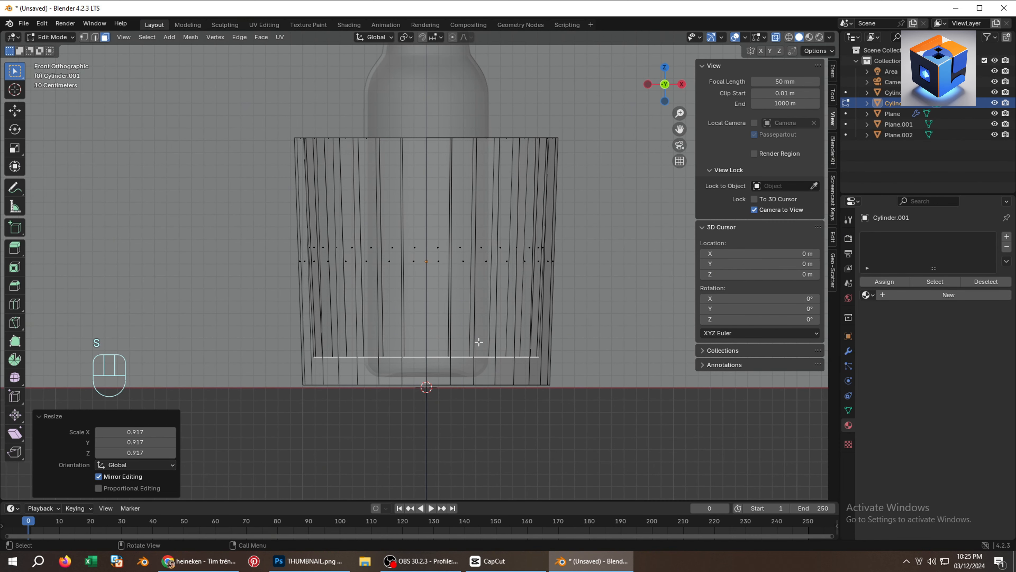
Inset the inner floor face by about 0.388 m and raise the inset face about 0.1 m along Z.
middle_click_drag(476, 341, 458, 377)
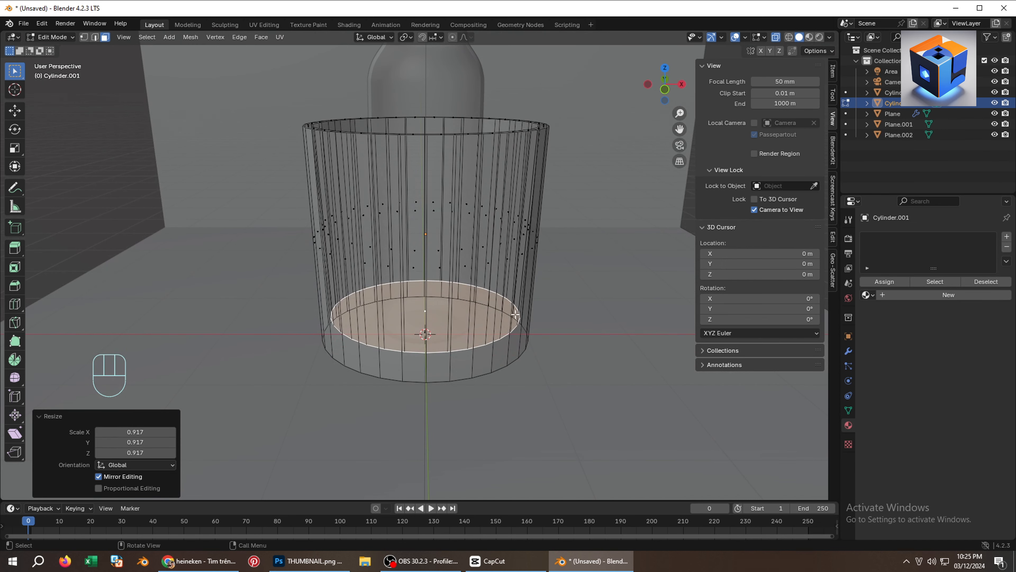
key("i")
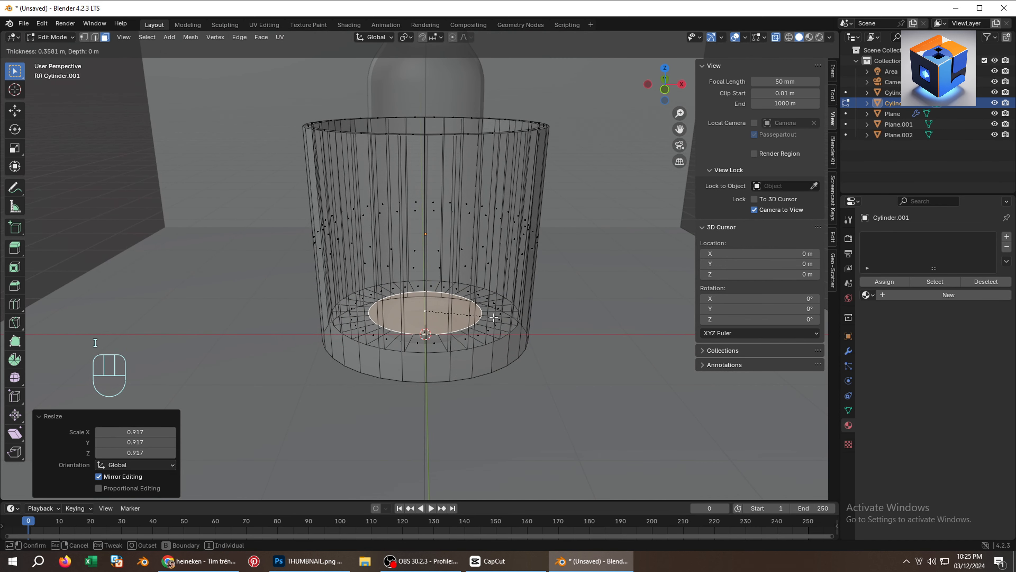
left_click(491, 318)
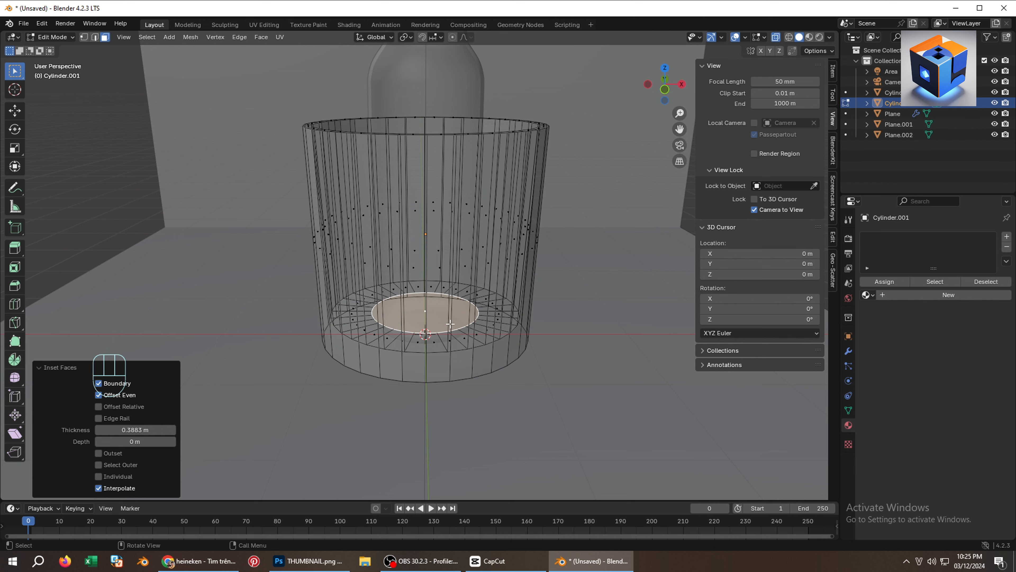
key("g")
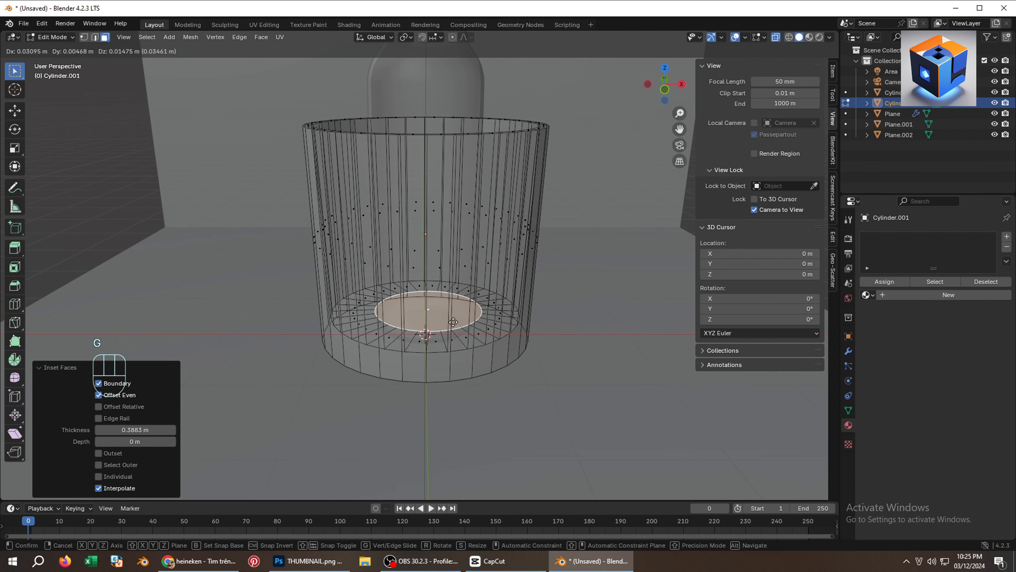
key("z")
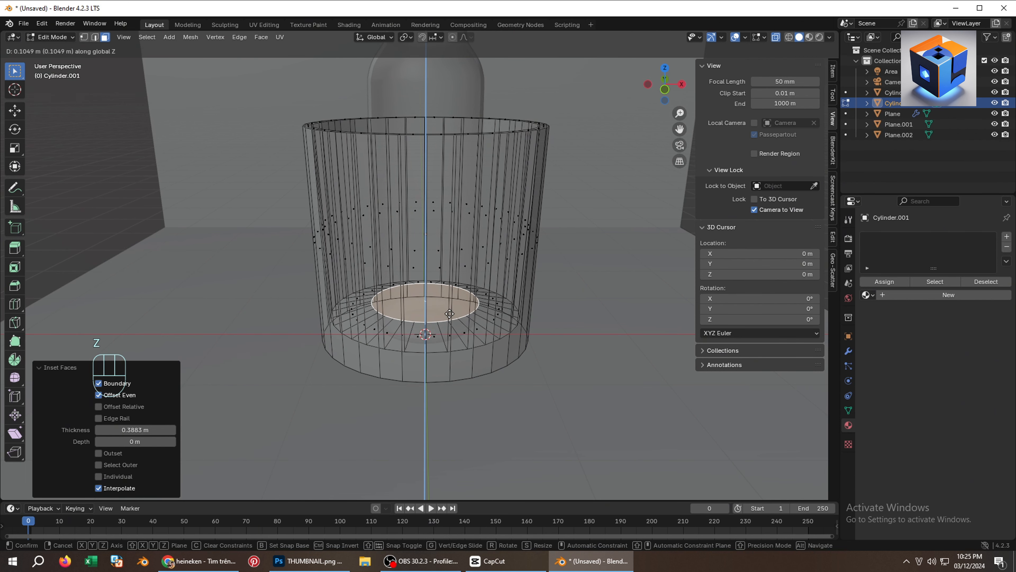
left_click(449, 313)
Select the container's underside face and inset it twice, by about 0.171 m and about 0.243 m.
key("grave")
left_click(407, 278)
middle_click_drag(447, 306, 436, 377)
left_click(436, 378)
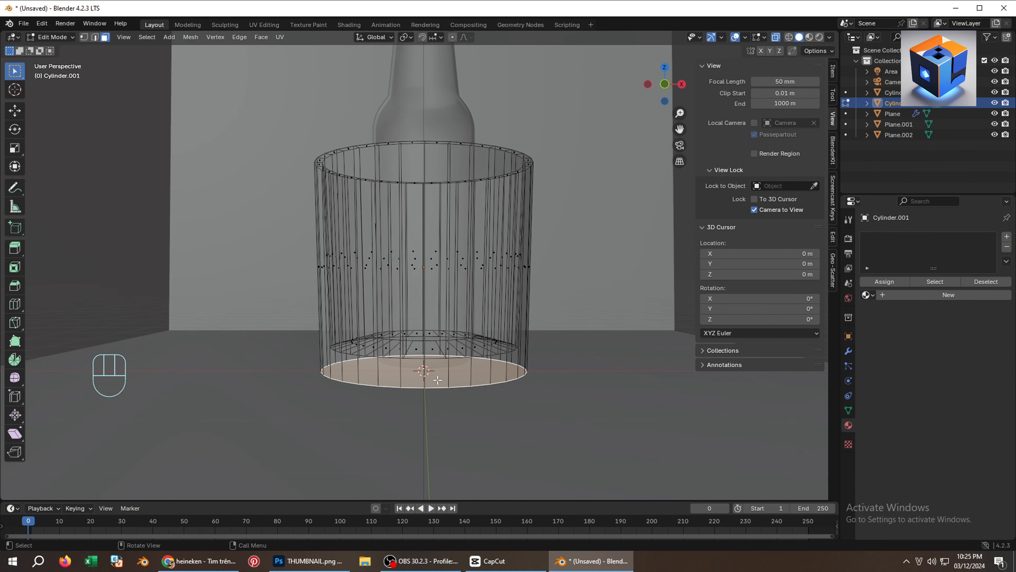
key("i")
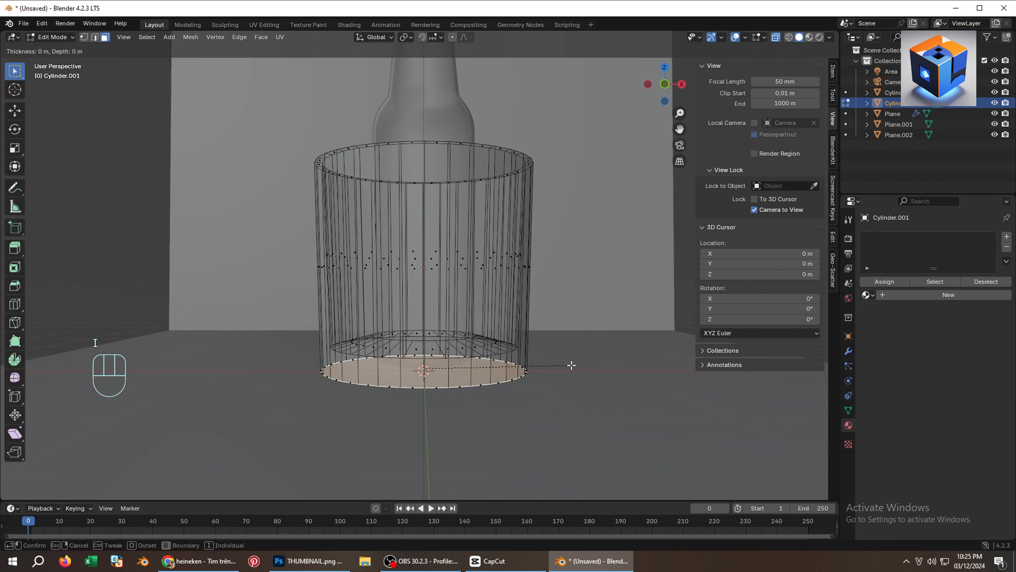
left_click(557, 363)
key("i")
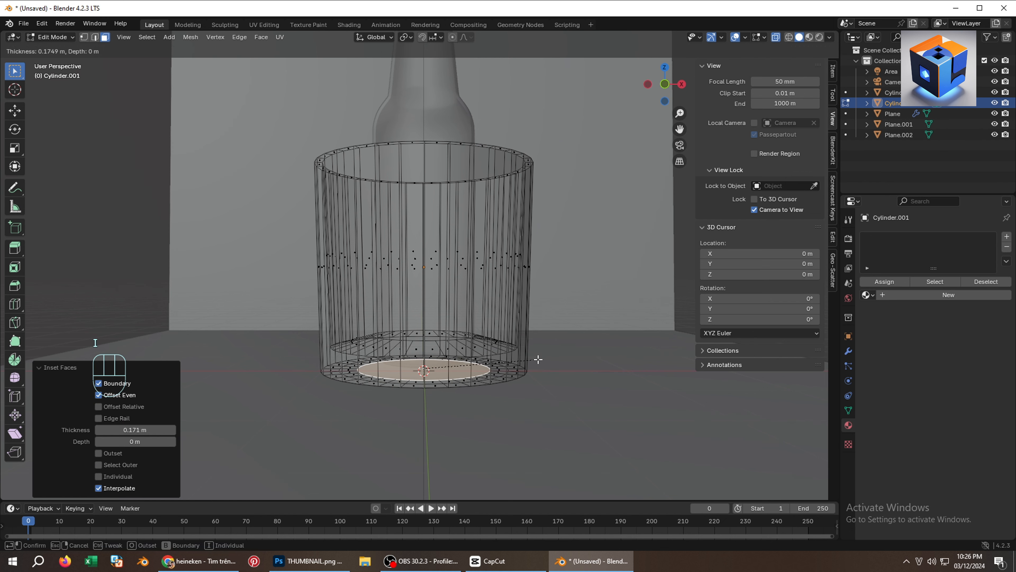
left_click(531, 359)
key("e")
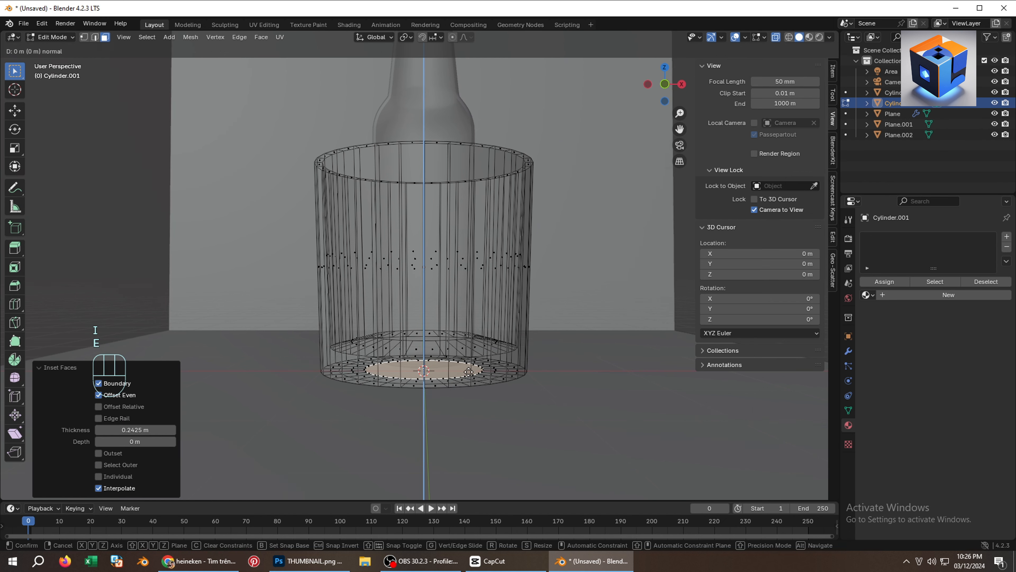
right_click(468, 368)
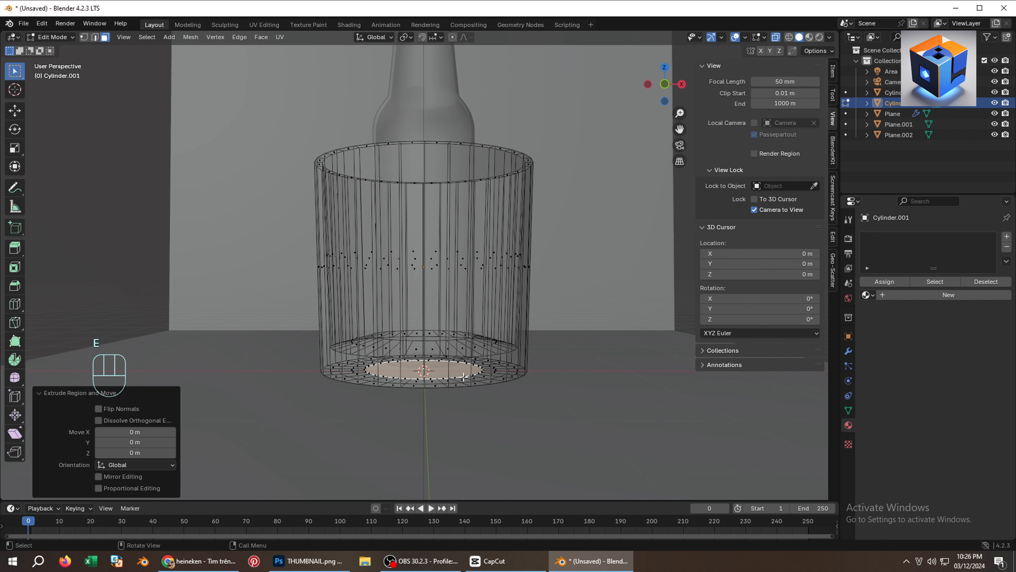
key("g")
right_click(460, 376)
key("ctrl+z")
Raise the innermost underside face about 0.08 m along Z to recess the base, and return to Object Mode.
key("g")
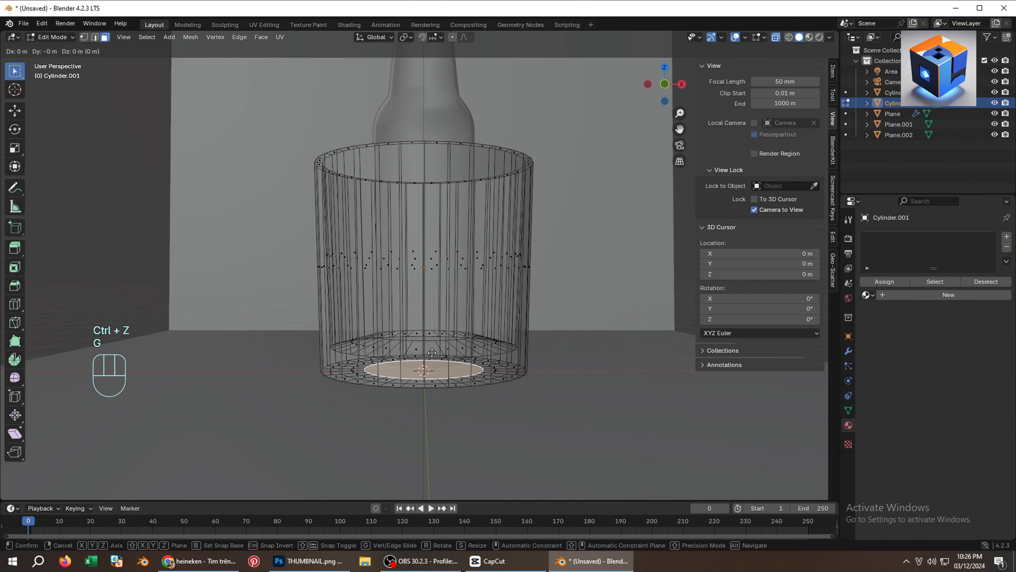
key("z")
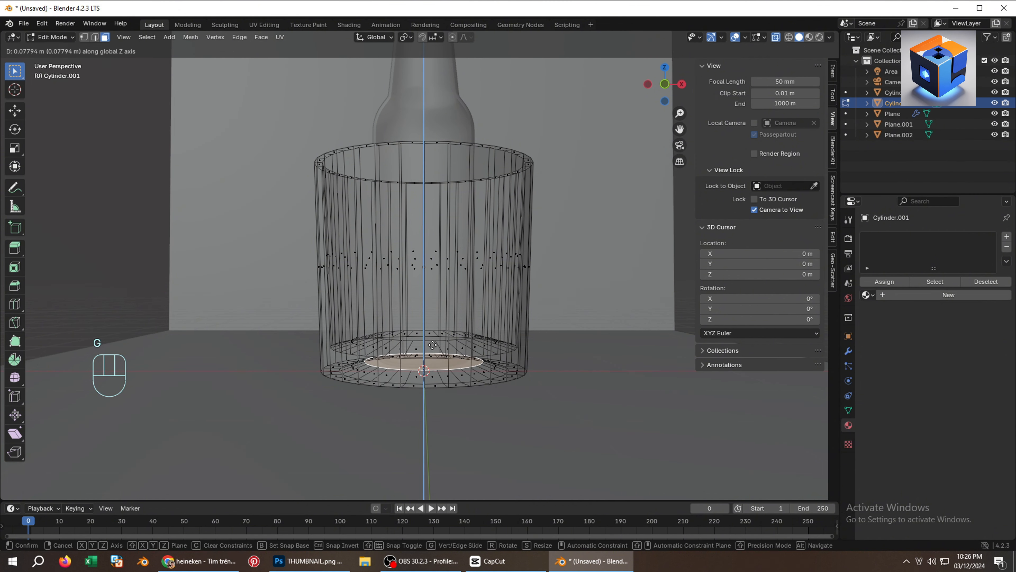
left_click(446, 370)
key("Tab")
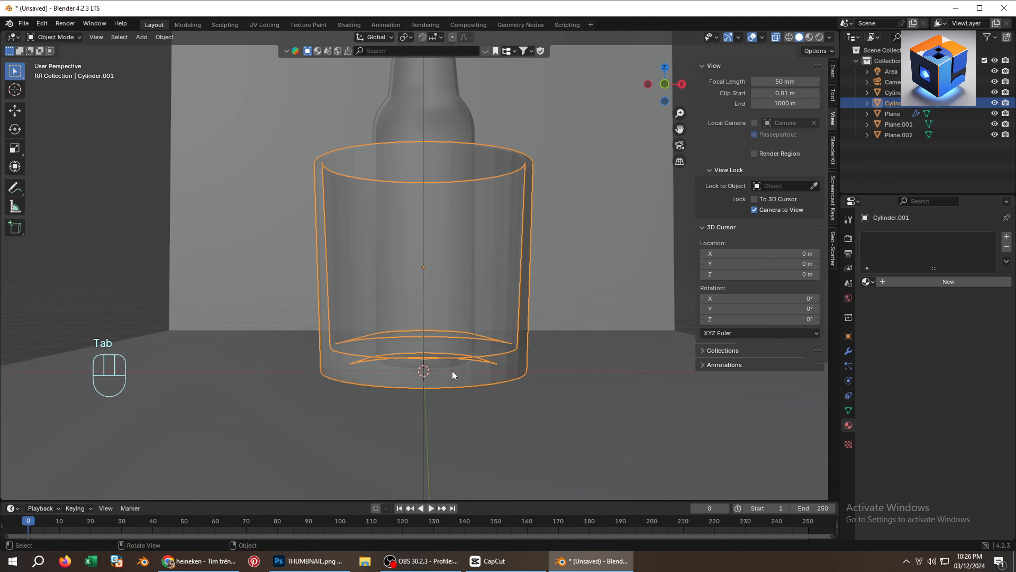
scroll(450, 371, "down", 1)
In Edit Mode with X-ray off, bevel the outer bottom edge loop by about 0.152 m with 4 segments.
key("Tab")
scroll(450, 371, "up", 2)
key("alt+z")
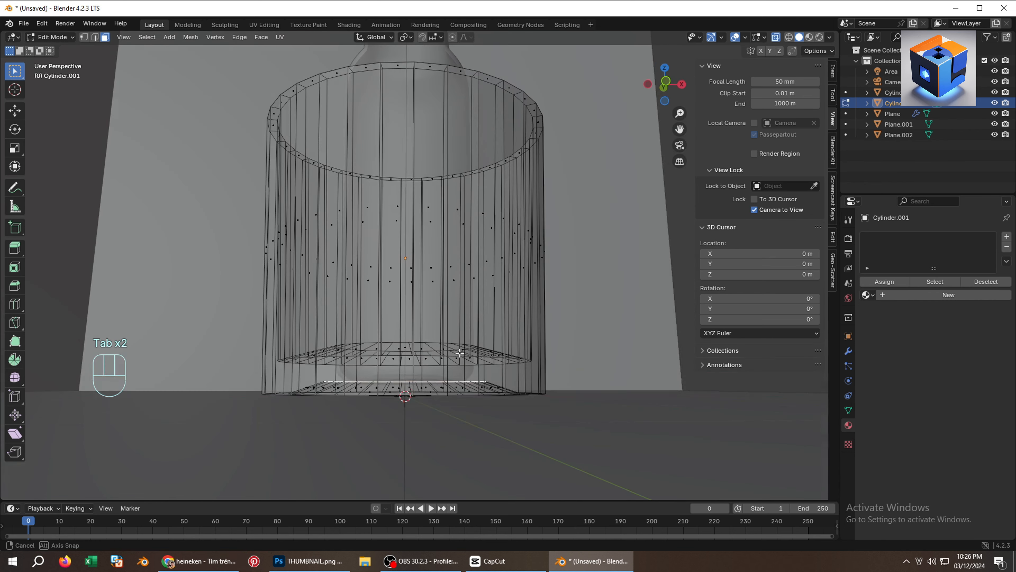
scroll(455, 361, "up", 3)
scroll(455, 364, "up", 2)
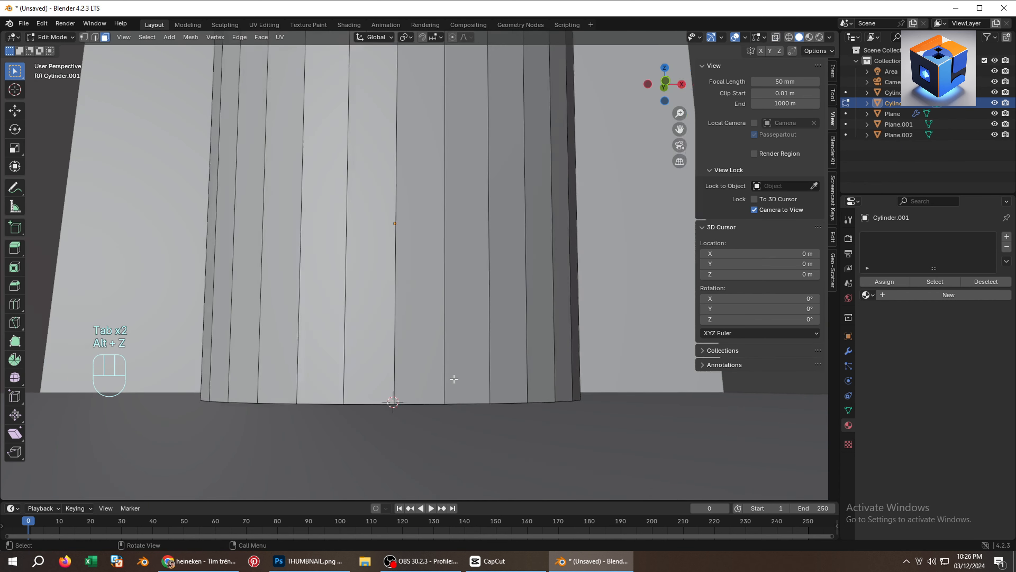
left_click(453, 404, "alt")
key("2")
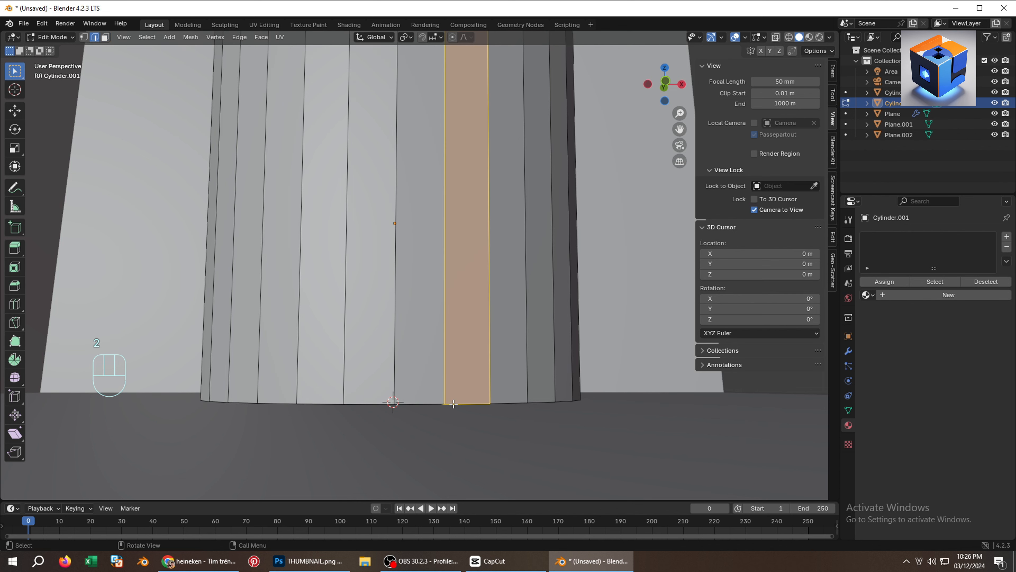
left_click(453, 403, "alt")
key("ctrl+b")
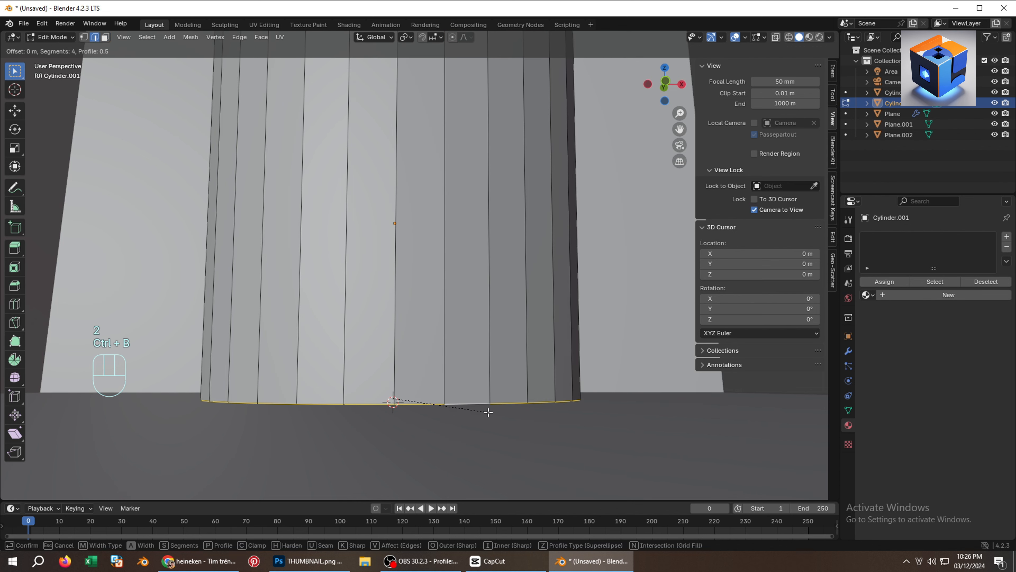
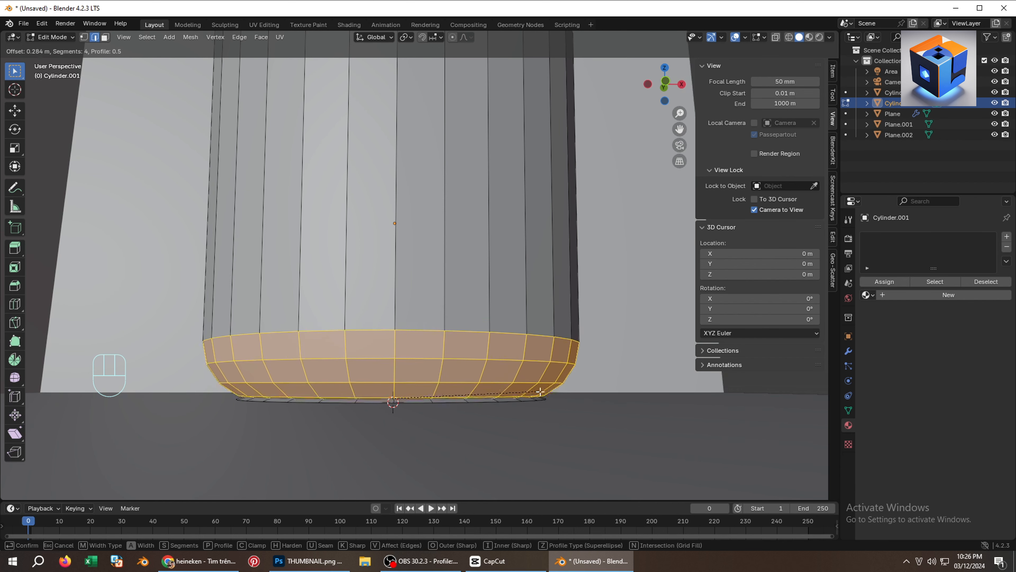
left_click(519, 390)
Bevel the outer and inner rim edge loops by about 0.022 m with 4 segments and leave Edit Mode.
scroll(505, 341, "down", 4)
middle_click_drag(500, 338, 505, 294)
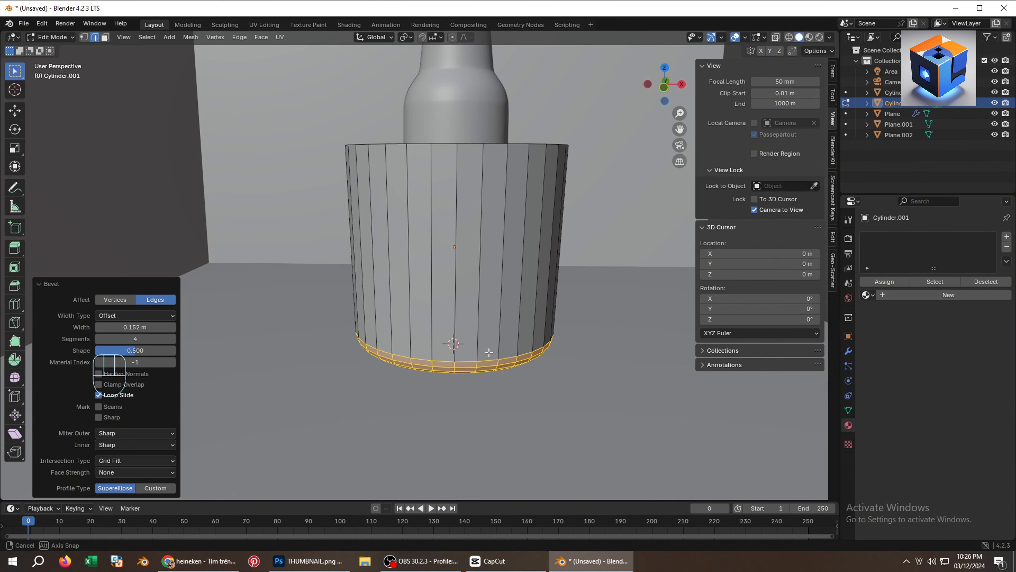
middle_click_drag(496, 225, 502, 187)
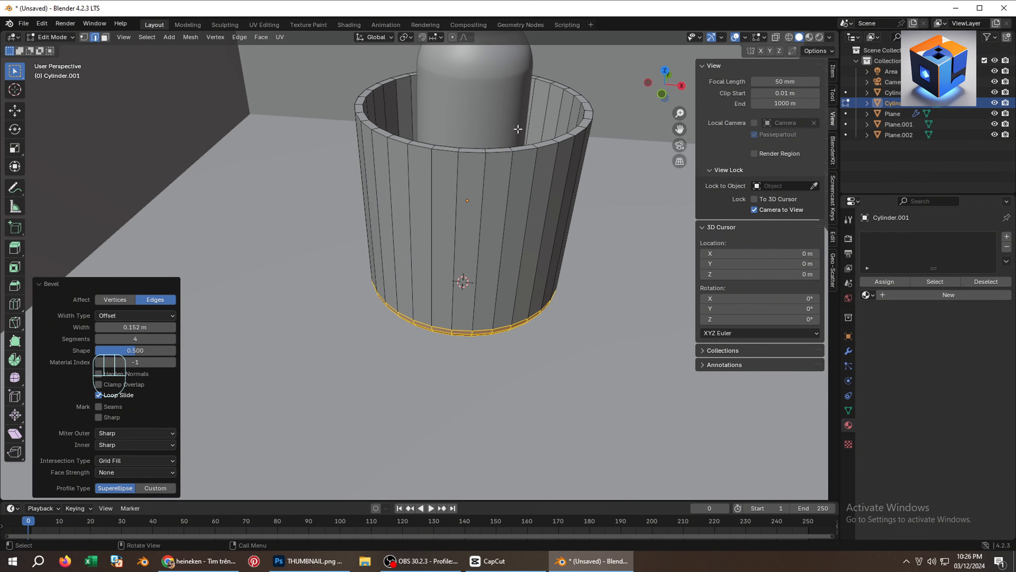
scroll(518, 129, "up", 3)
left_click(518, 179, "alt")
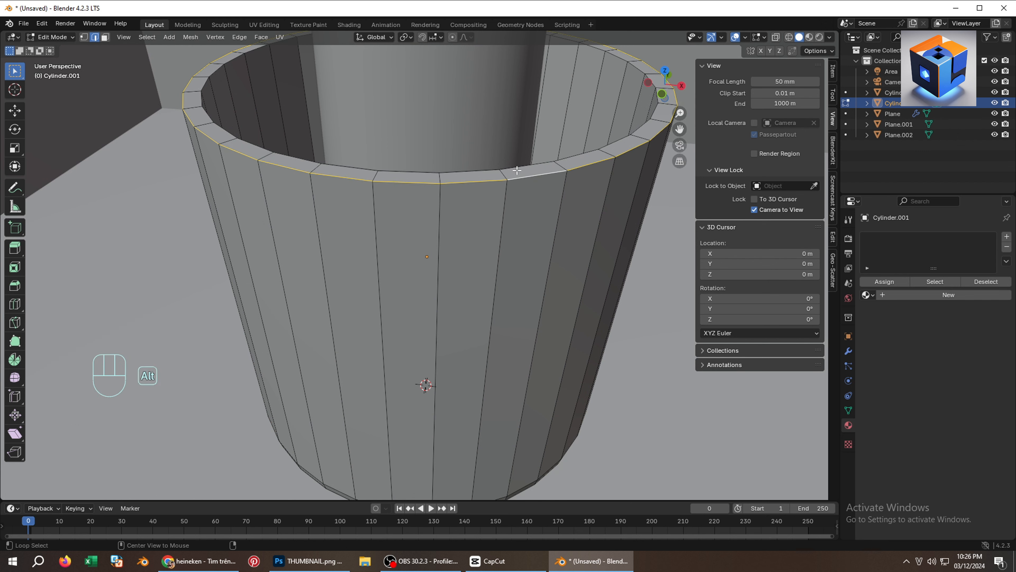
left_click(513, 169, "alt+shift")
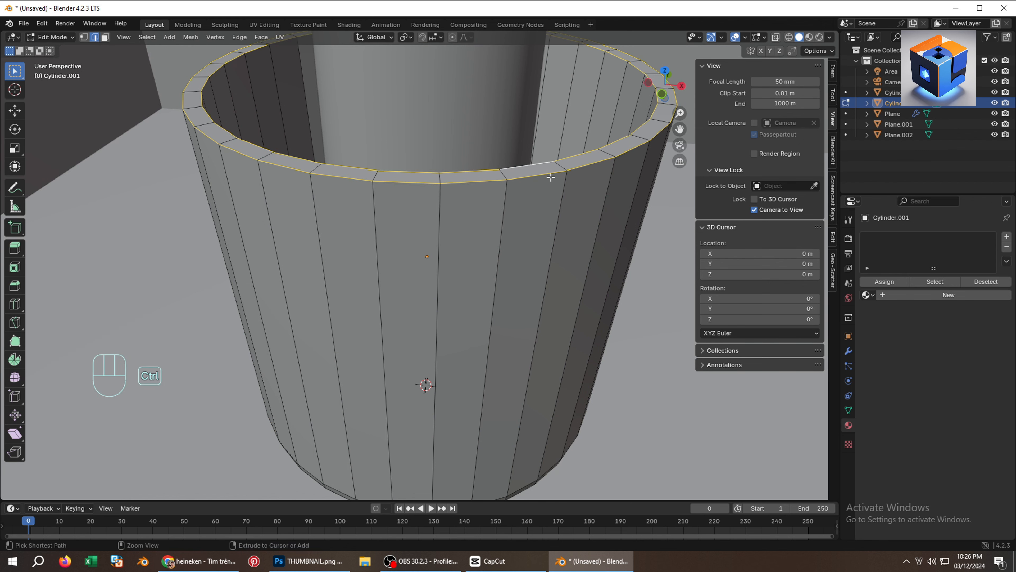
key("ctrl+b")
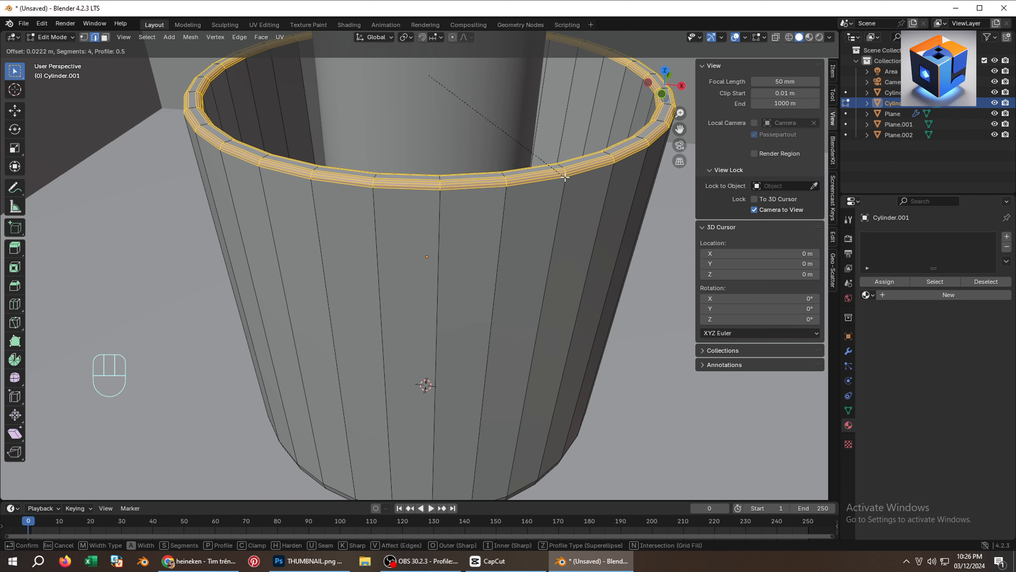
left_click(564, 177)
scroll(562, 180, "down", 3)
key("Tab")
scroll(520, 200, "down", 1)
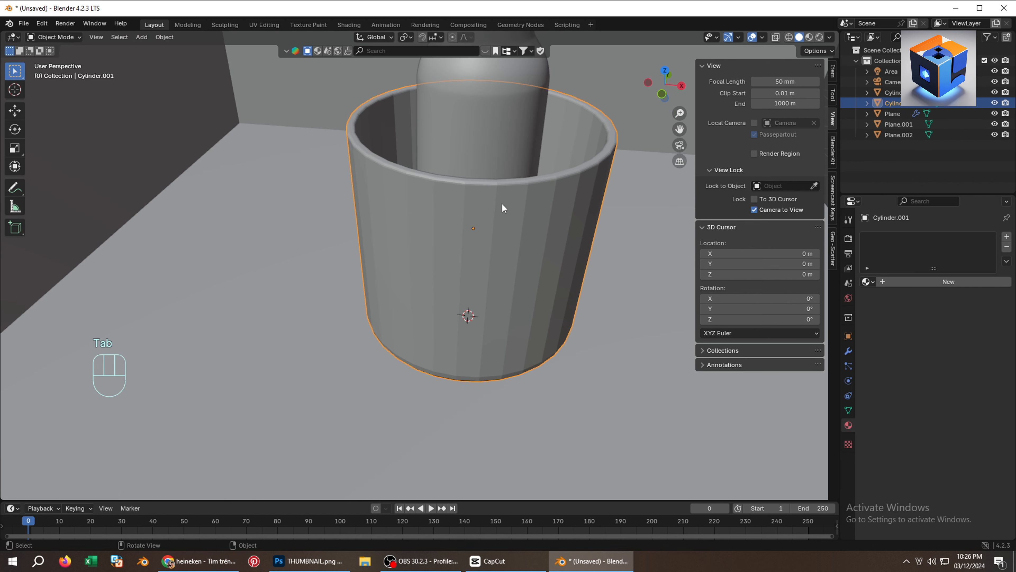
Scale the container by a factor of about 0.612 and move it about -1.749 m along X, beside the bottle.
scroll(461, 242, "down", 3)
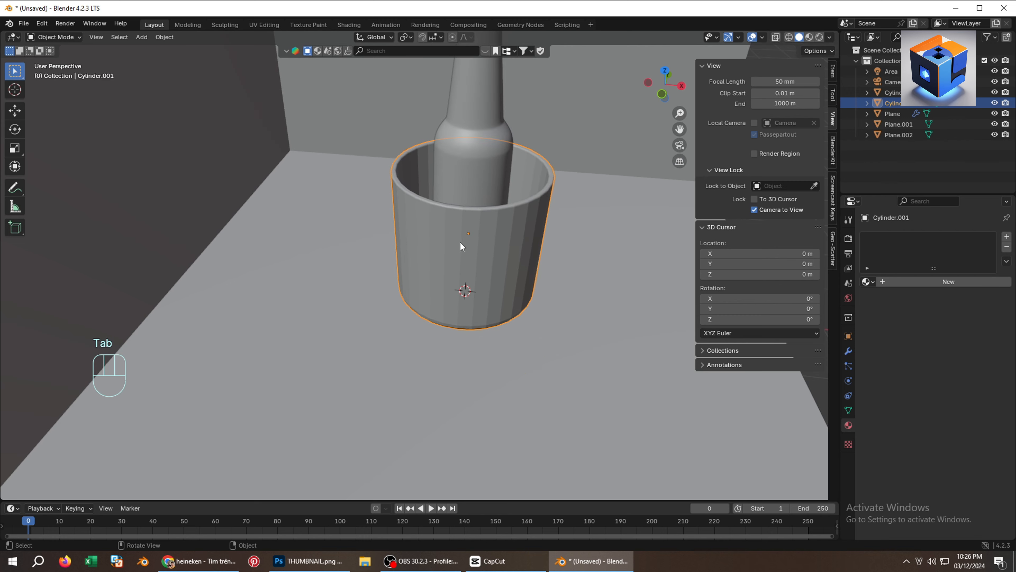
key("s")
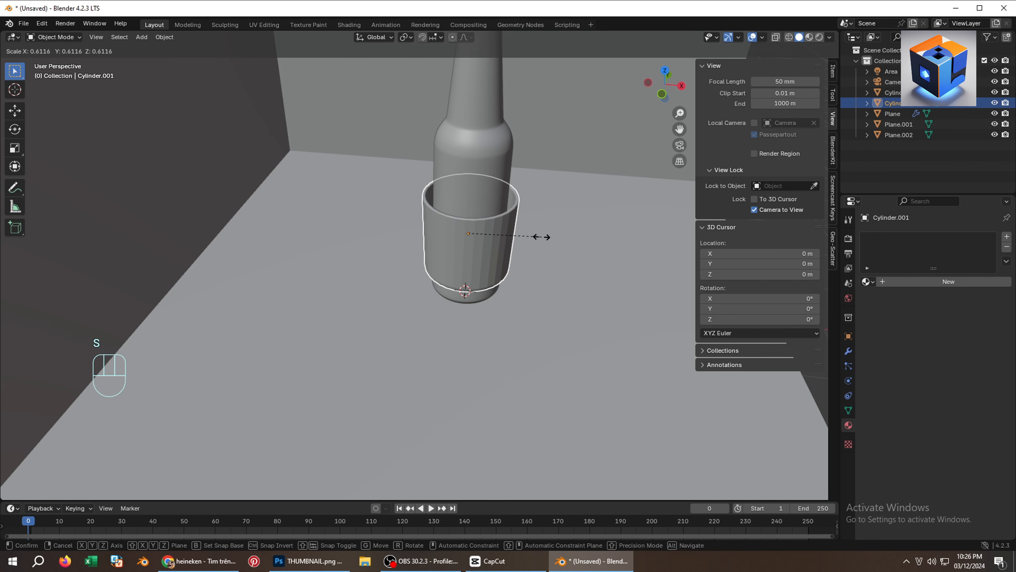
left_click(542, 237)
key("g")
key("x")
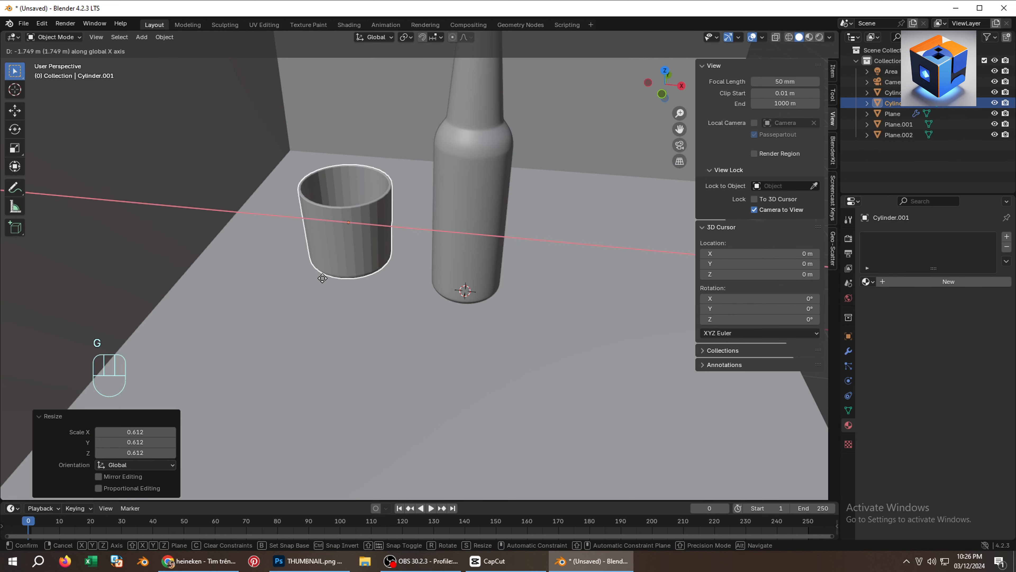
left_click(323, 278)
In front view, lower the cup about 0.402 m along Z so its base rests on the floor plane.
scroll(345, 261, "down", 2)
middle_click_drag(347, 261, 371, 244)
key("grave")
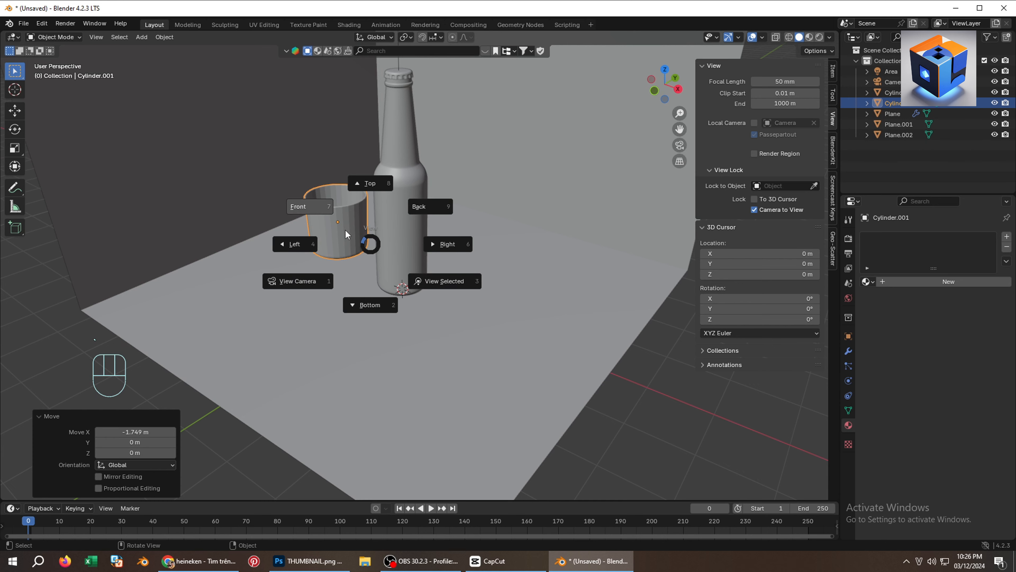
left_click(313, 209)
key("g")
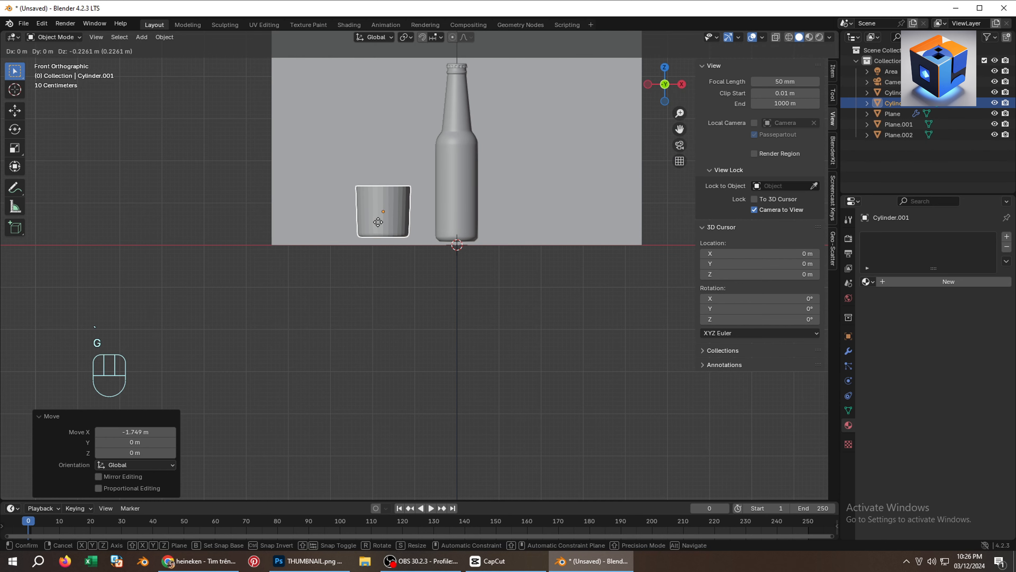
key("z")
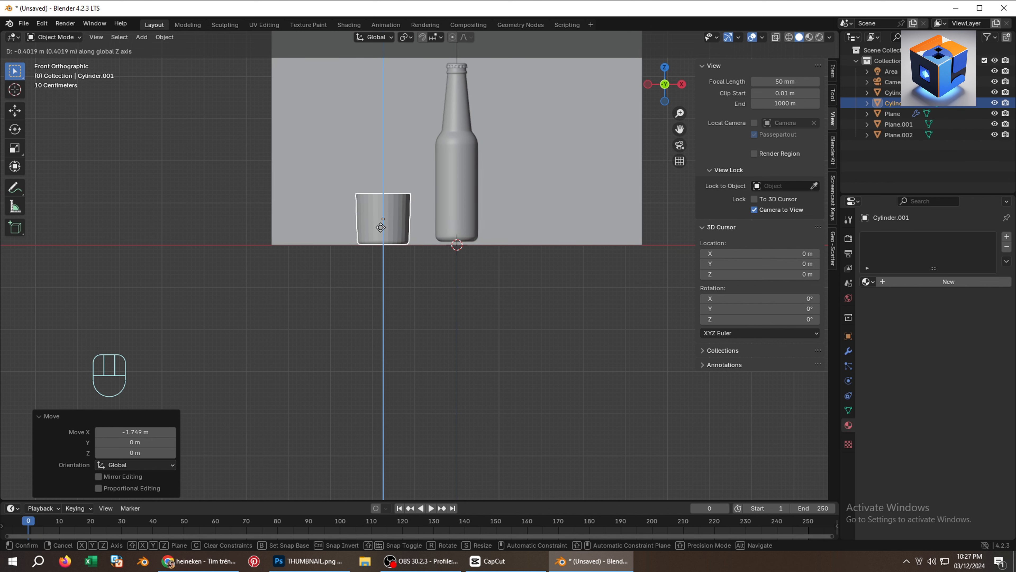
left_click(380, 227)
Lower the bottle about 0.085 m along Z so its base sits on the floor plane.
scroll(454, 219, "up", 4)
left_click(455, 220)
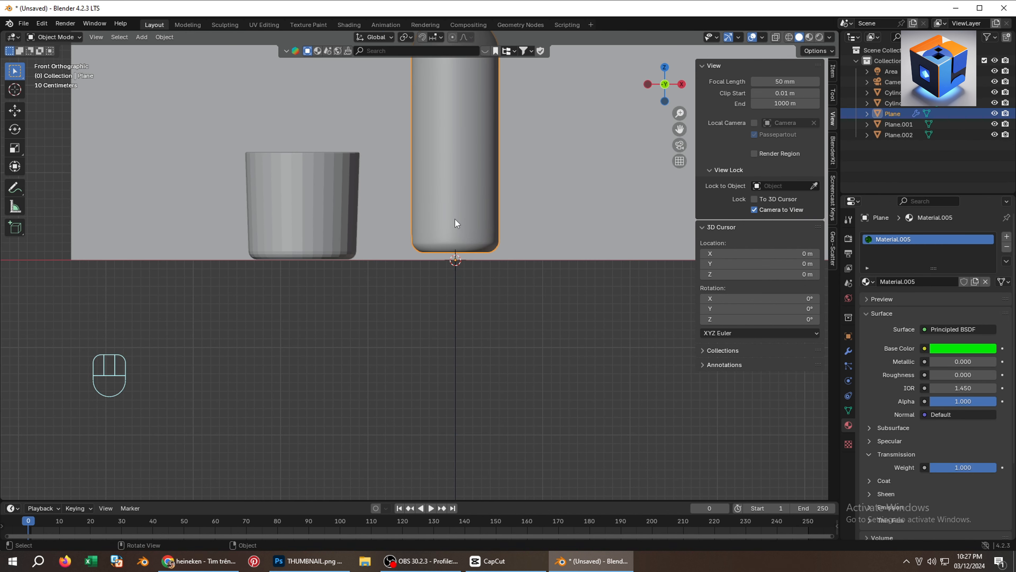
key("g")
key("z")
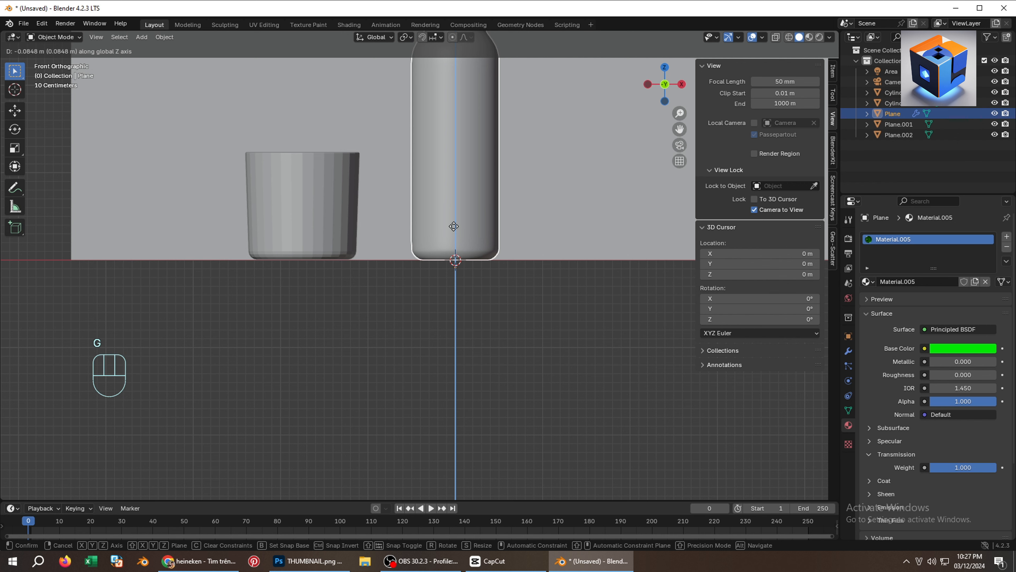
left_click(454, 226)
In top view, move the cup about -0.965 m along Y, and shift it about 0.467 m in X and -0.045 m in Y.
key("grave")
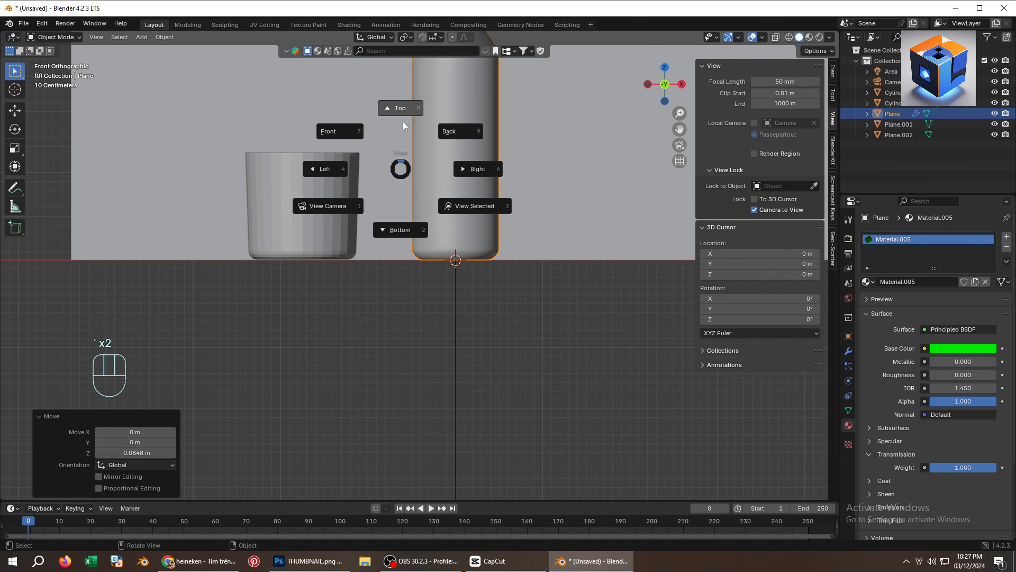
left_click(403, 114)
scroll(421, 235, "down", 4)
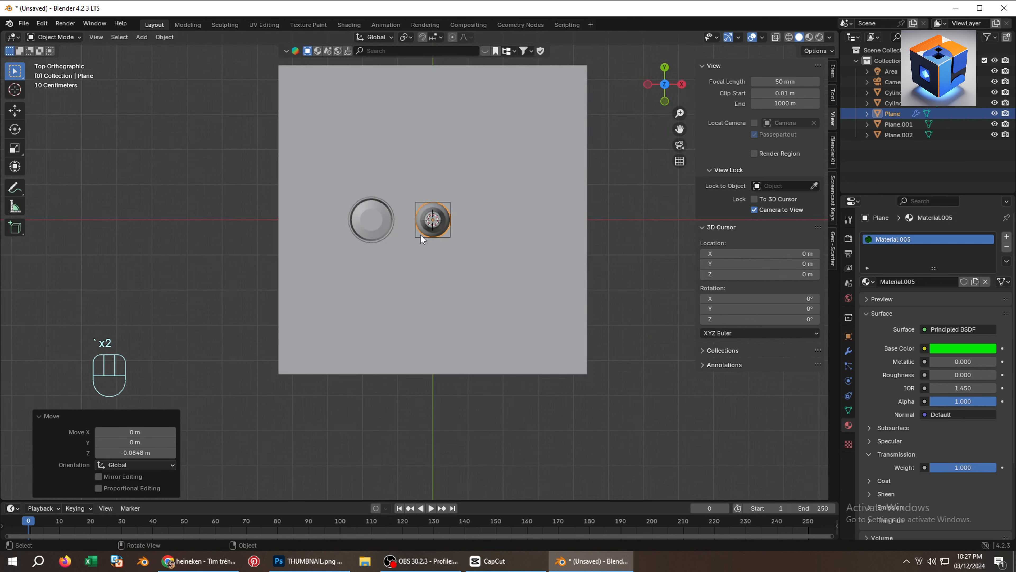
left_click(378, 231)
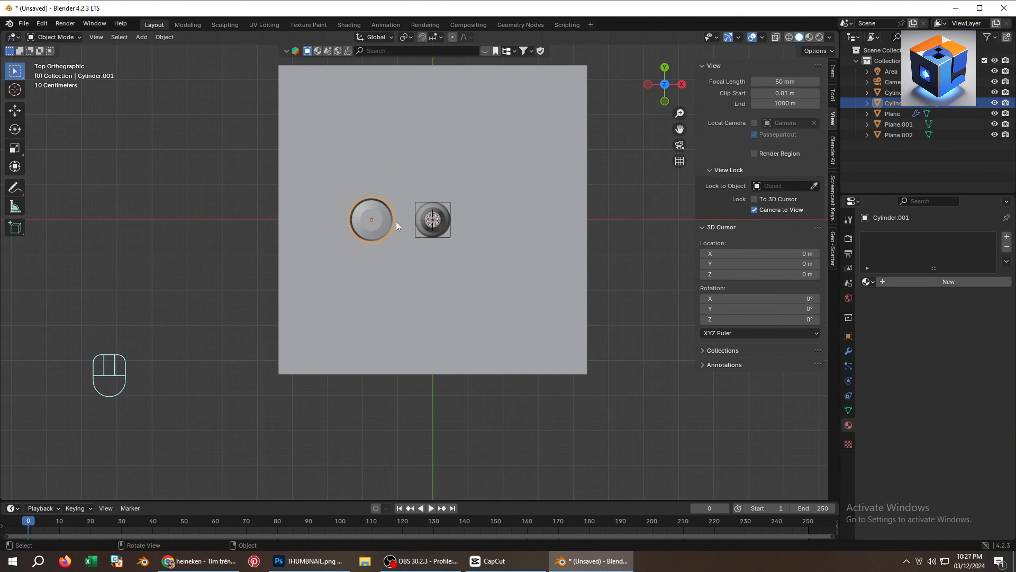
key("g")
key("y")
left_click(414, 256)
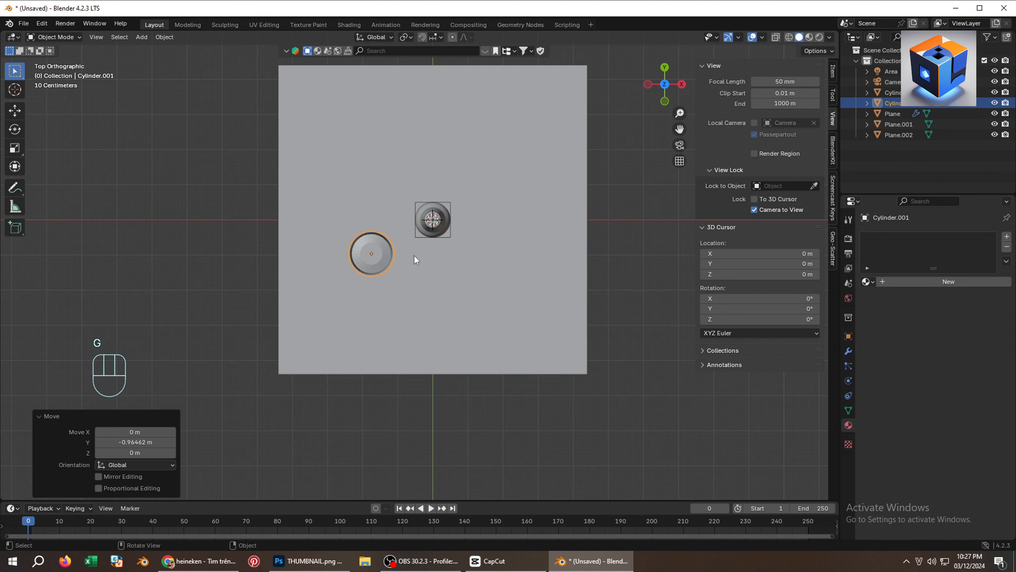
key("g")
left_click(409, 261)
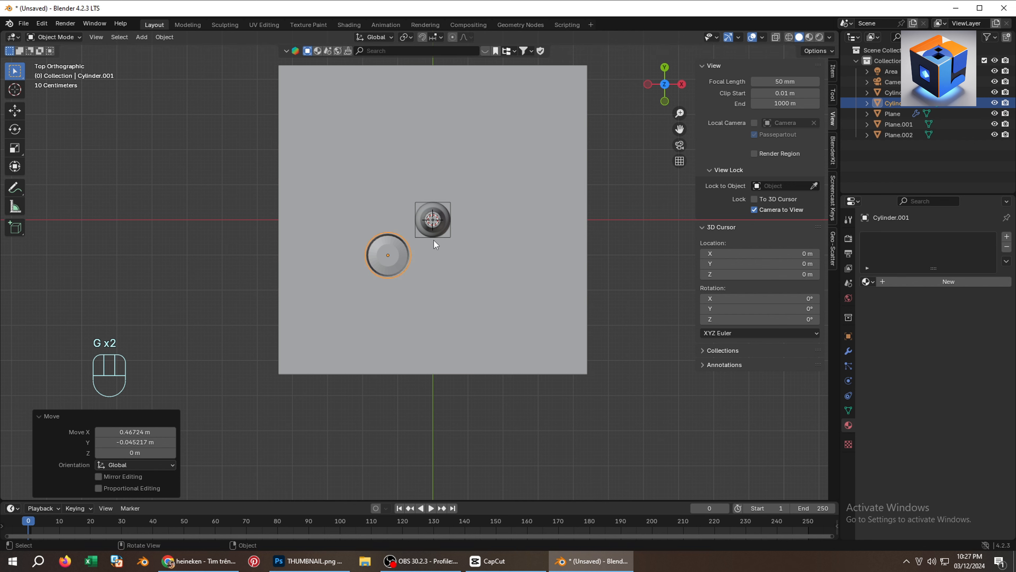
Switch to rendered shading and give the cup a new glass material with roughness 0 and transmission weight 1.
key("grave")
middle_click_drag(425, 239, 451, 241)
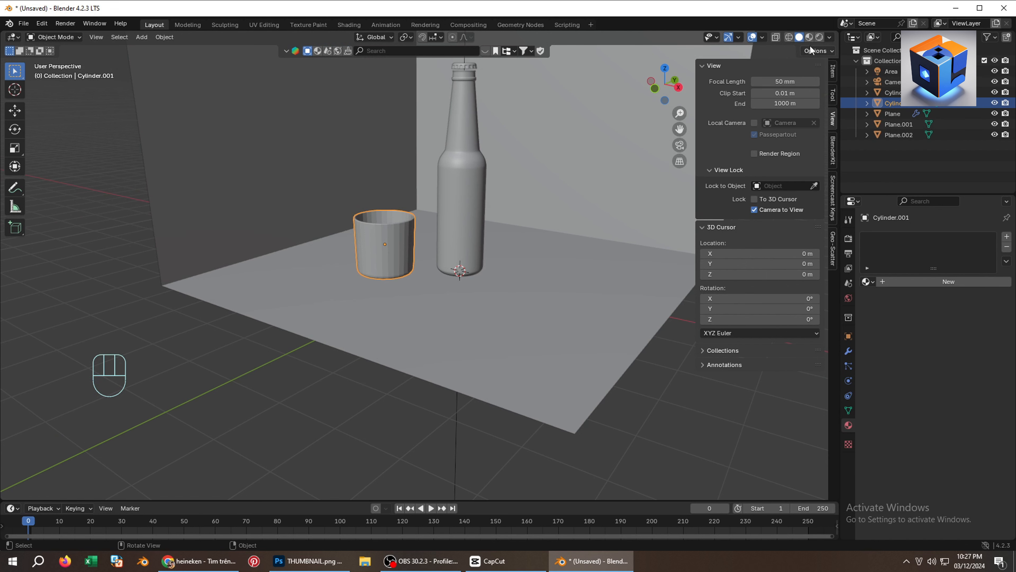
left_click(818, 38)
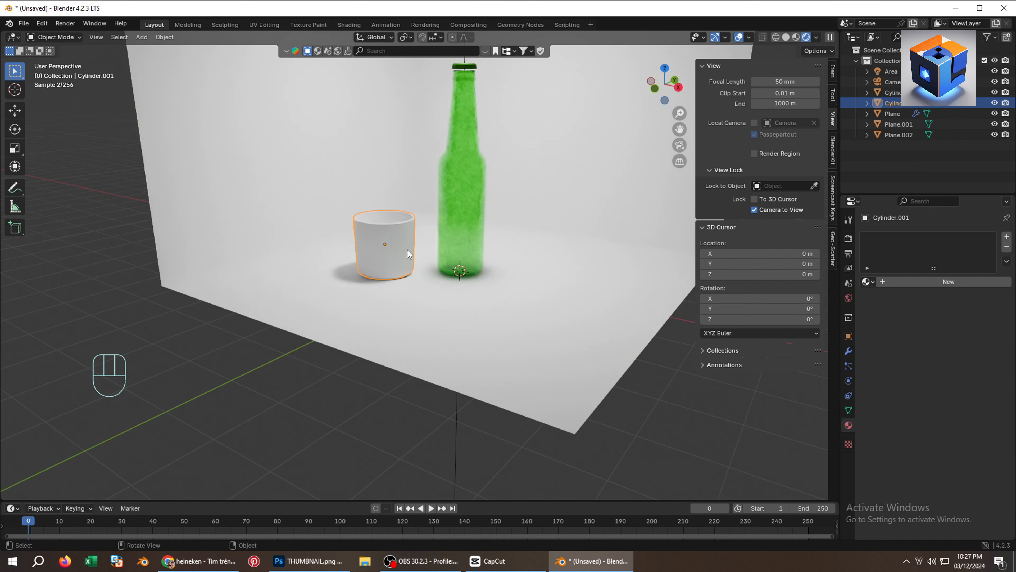
left_click(938, 282)
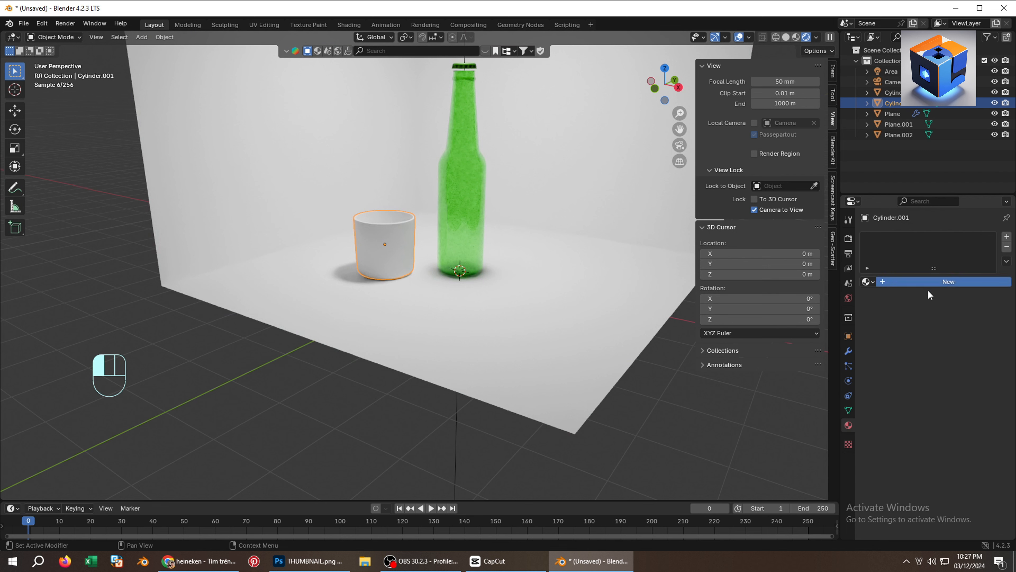
left_click(950, 348)
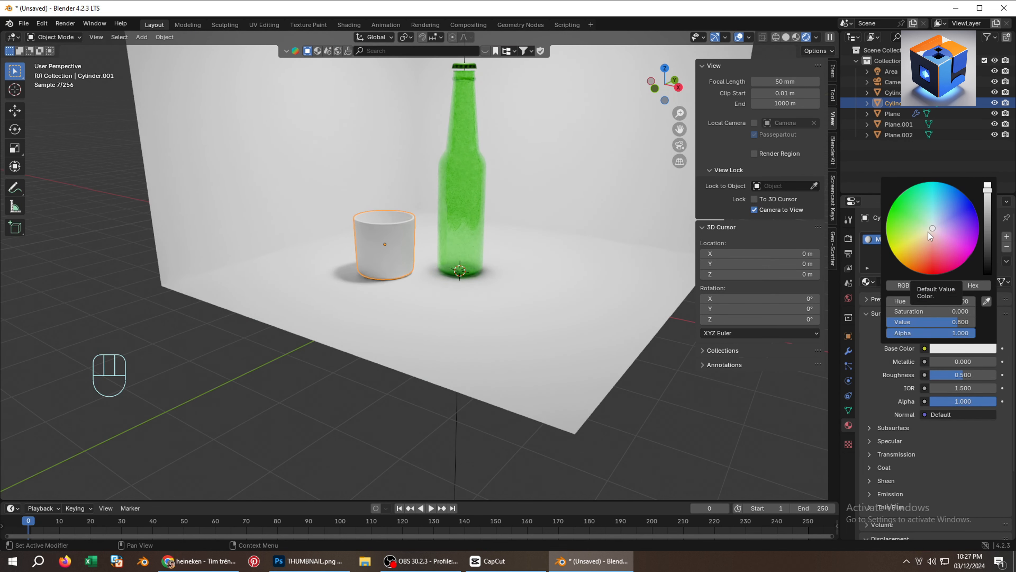
left_click(956, 453)
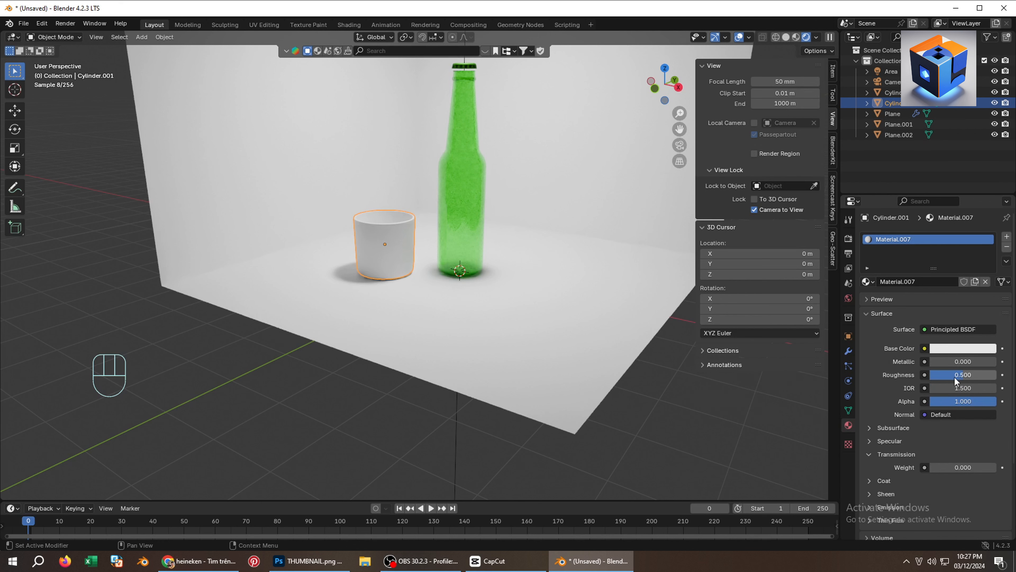
left_click_drag(954, 376, 928, 377)
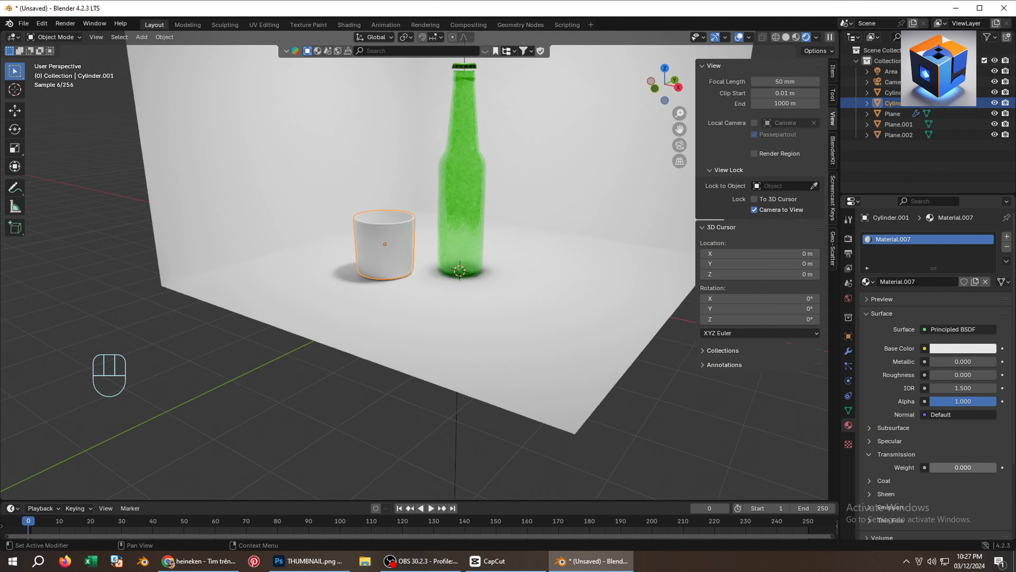
left_click_drag(988, 467, 1015, 467)
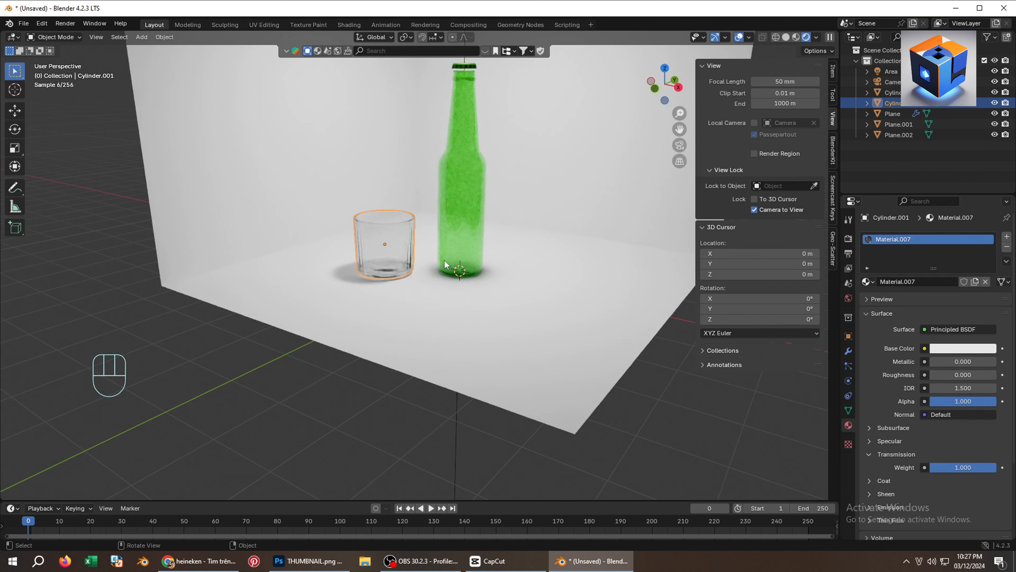
Tint the cup material's base color a pale blue-violet.
left_click(946, 348)
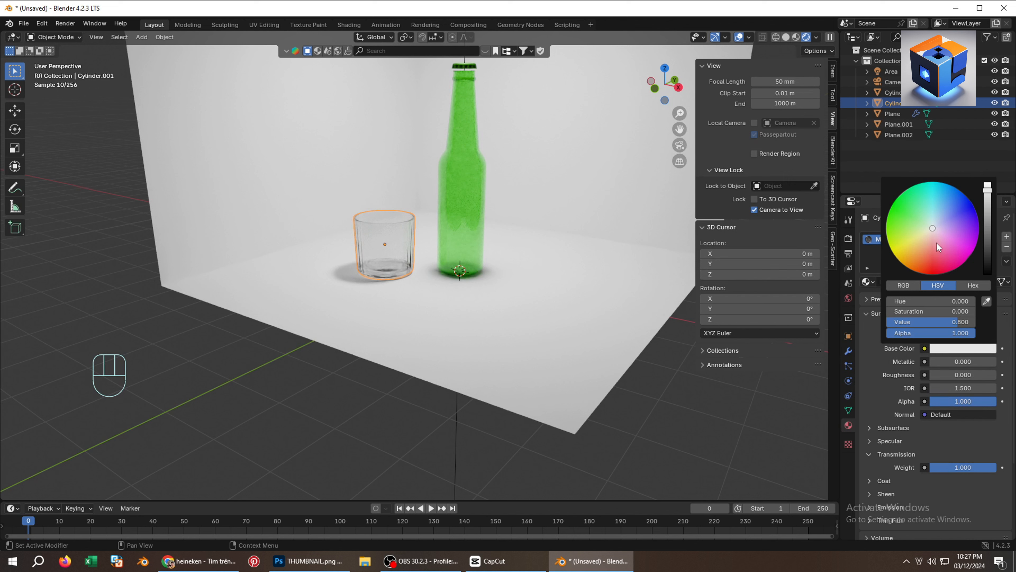
left_click(947, 219)
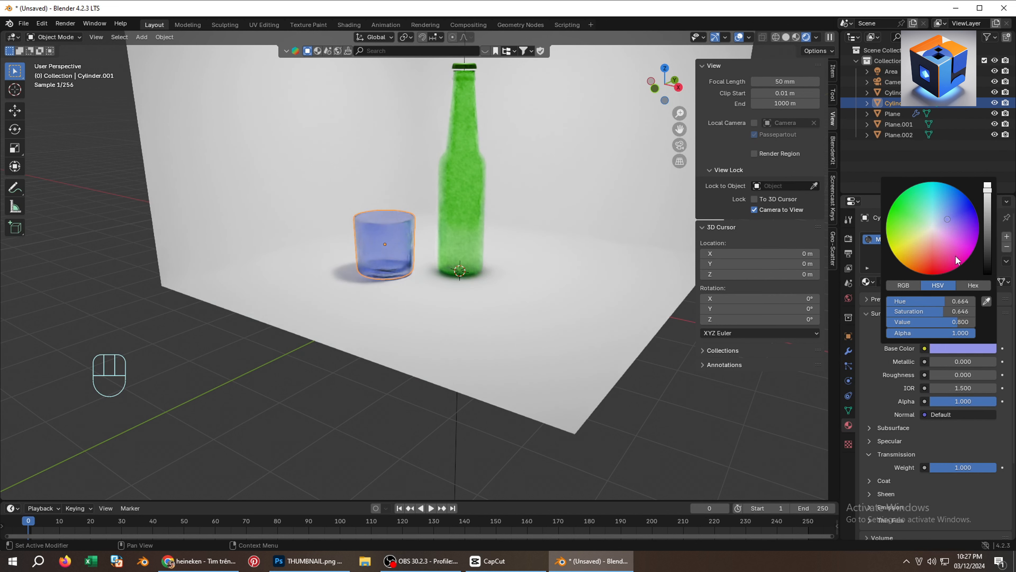
left_click(943, 220)
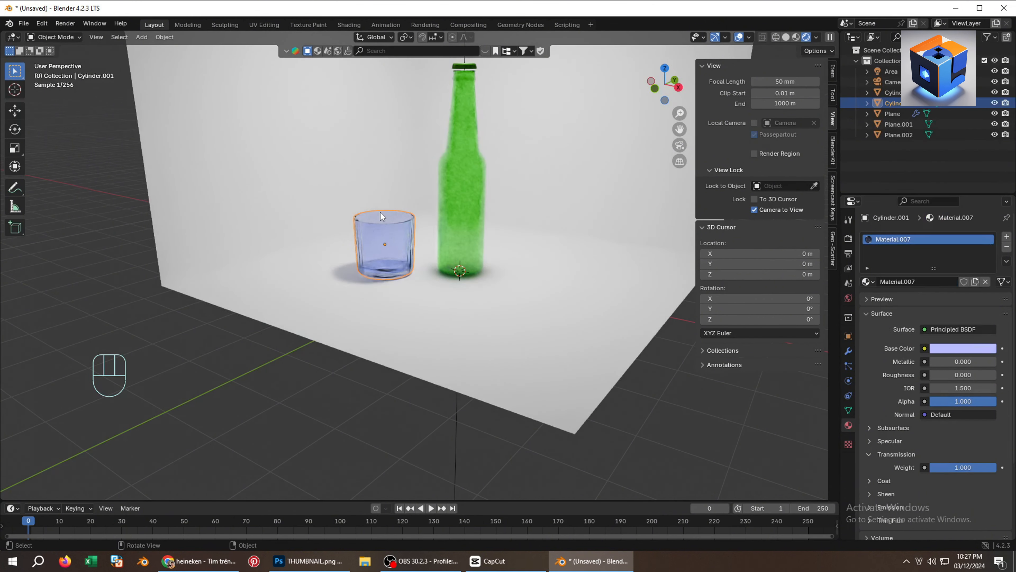
scroll(380, 212, "up", 2)
scroll(438, 229, "down", 4)
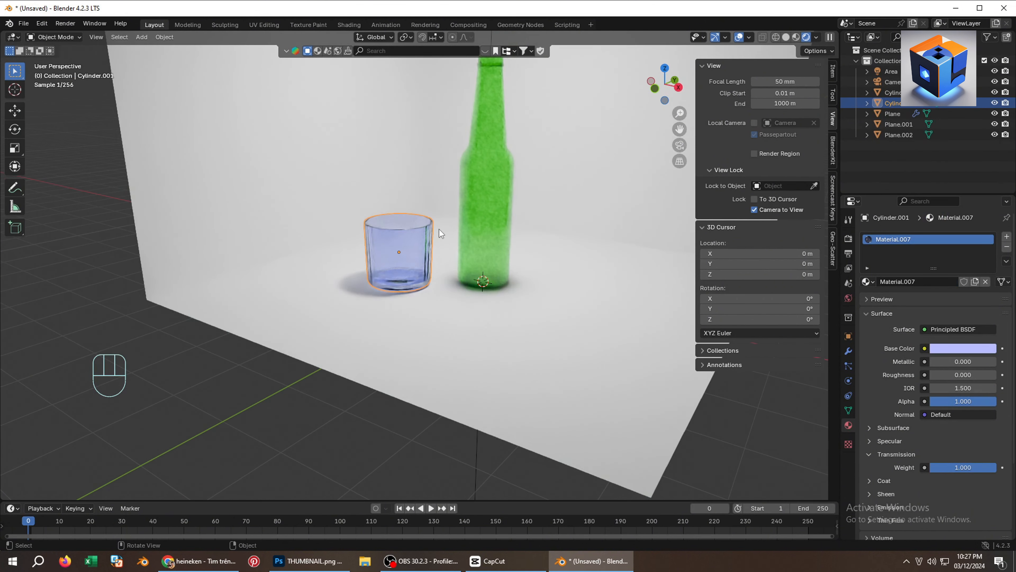
Look through the camera and reframe it so the bottle and cup stand fully inside the frame, near its middle.
left_click(486, 201)
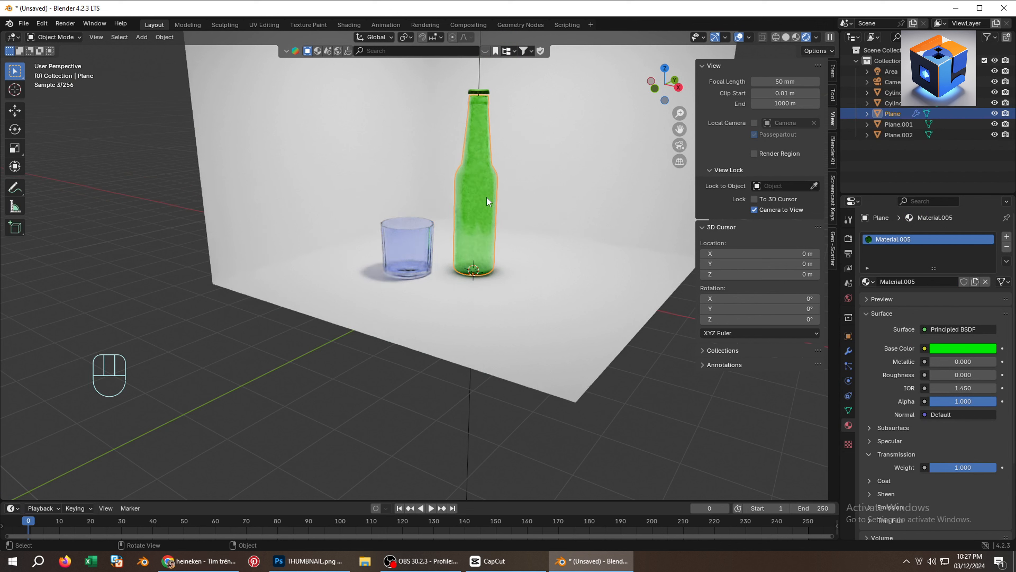
left_click(848, 238)
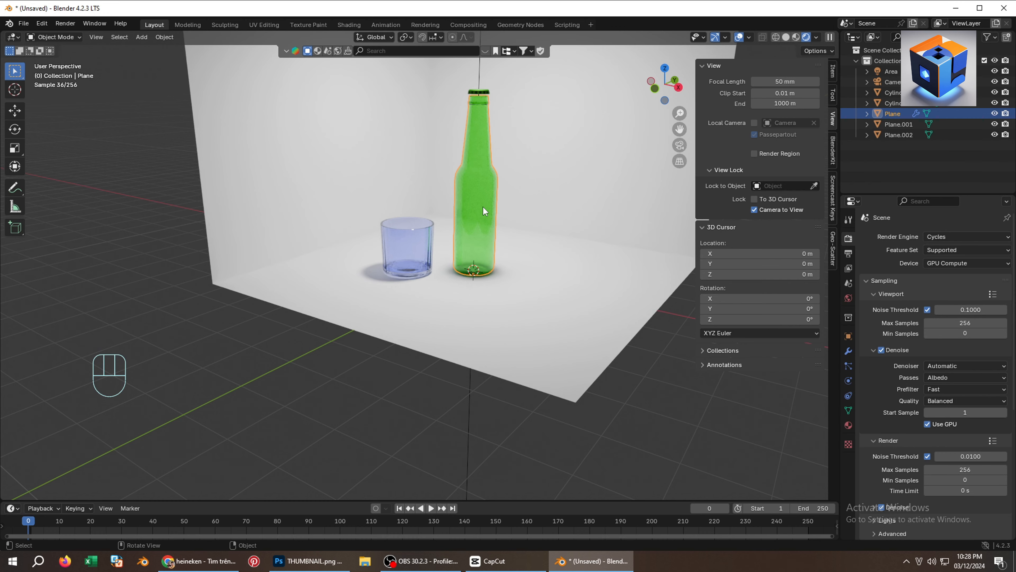
key("KP_0")
mouse_move(476, 299)
middle_mouse_down("shift")
mouse_move(508, 285)
mouse_move(453, 305)
mouse_move(471, 293)
mouse_move(462, 295)
middle_mouse_up("shift")
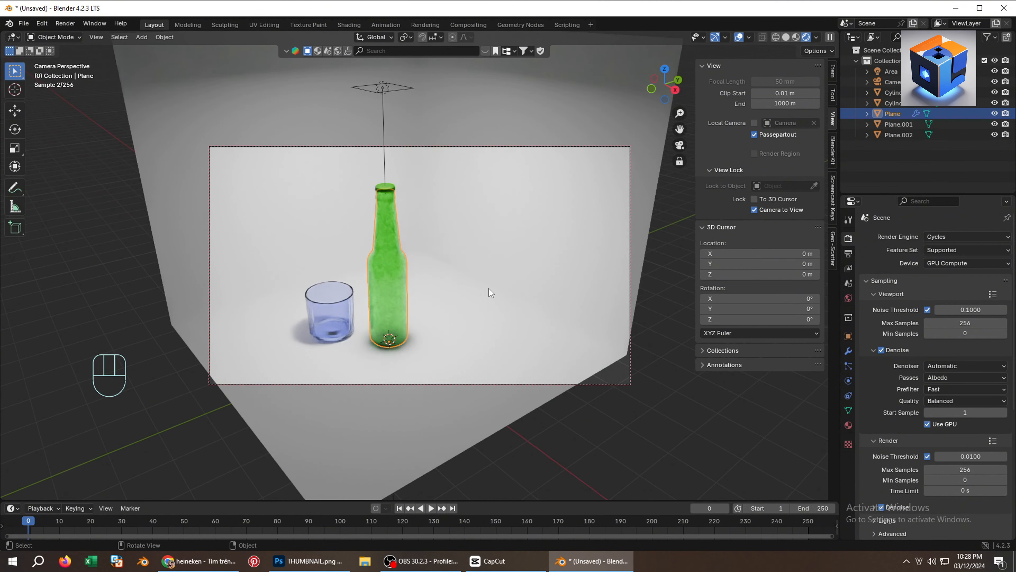
middle_click_drag(400, 290, 470, 295)
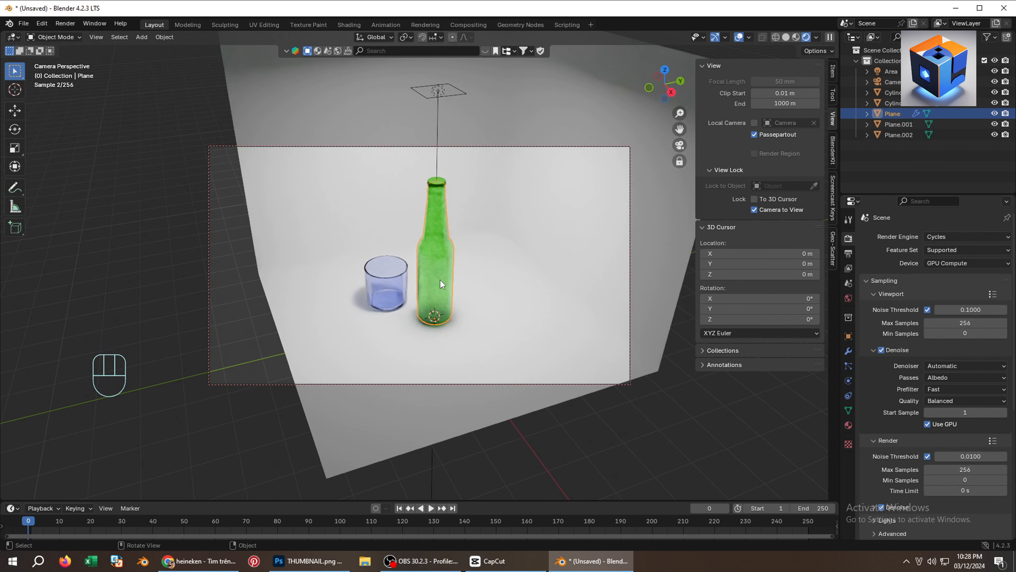
scroll(440, 280, "up", 2)
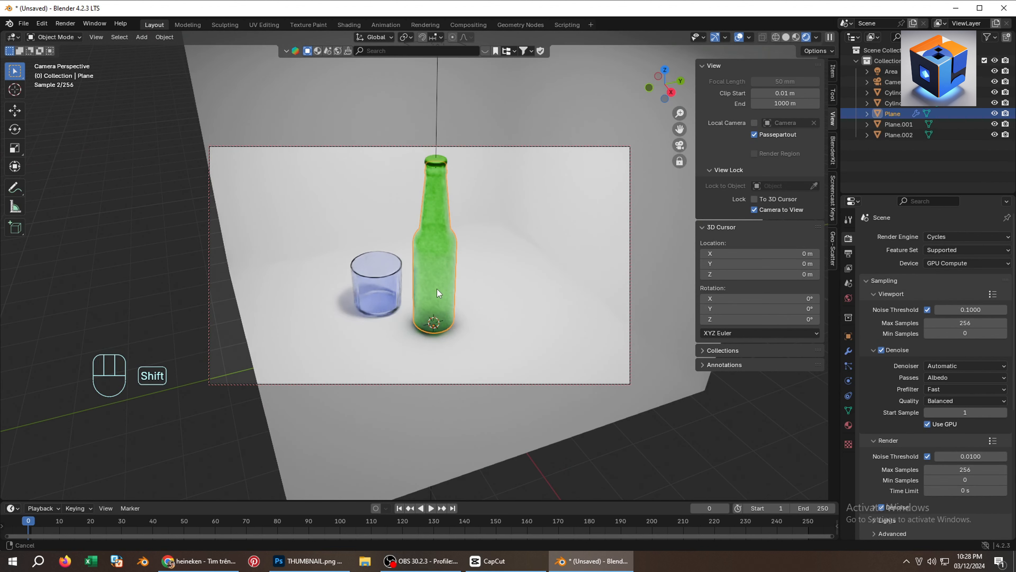
middle_click_drag(436, 289, 434, 303, "shift")
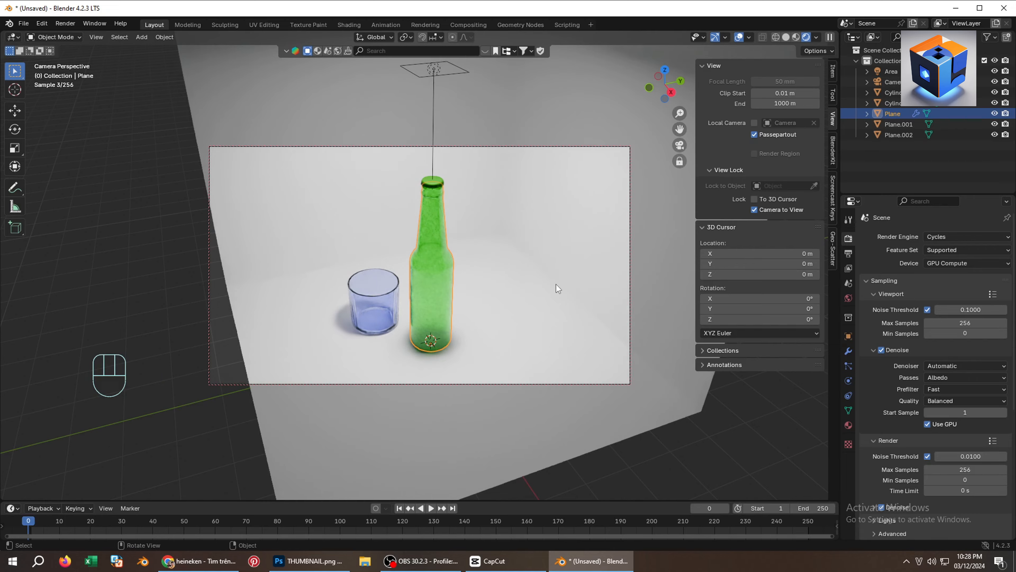
Render the scene and save the result as images_render.png in the heineken folder.
key("F12")
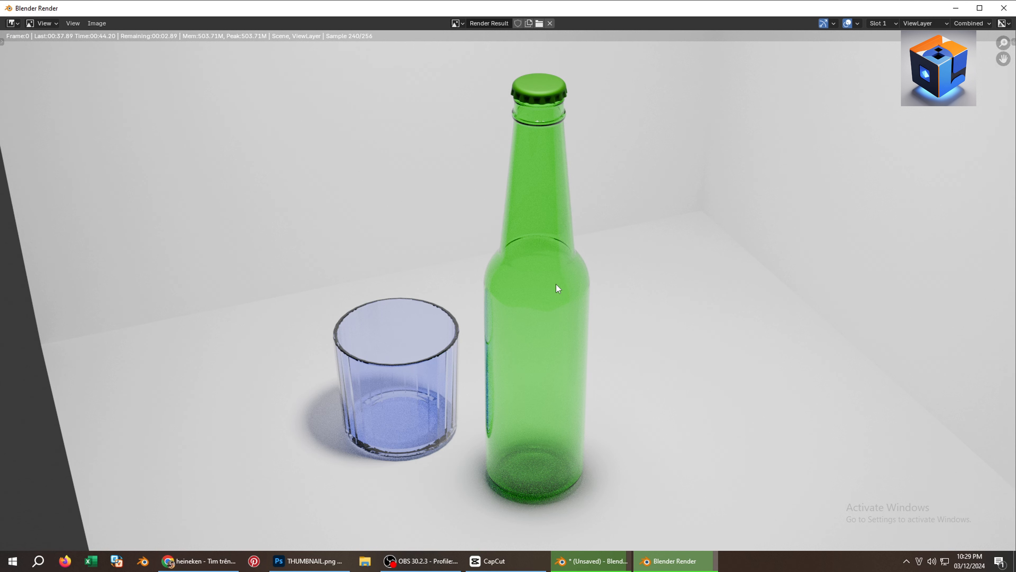
left_click(97, 23)
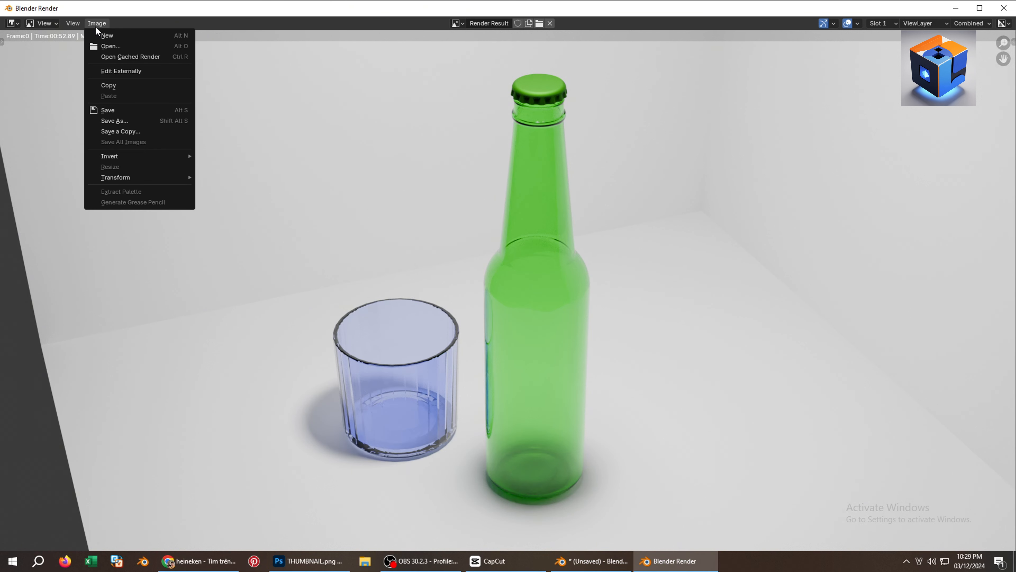
left_click(129, 121)
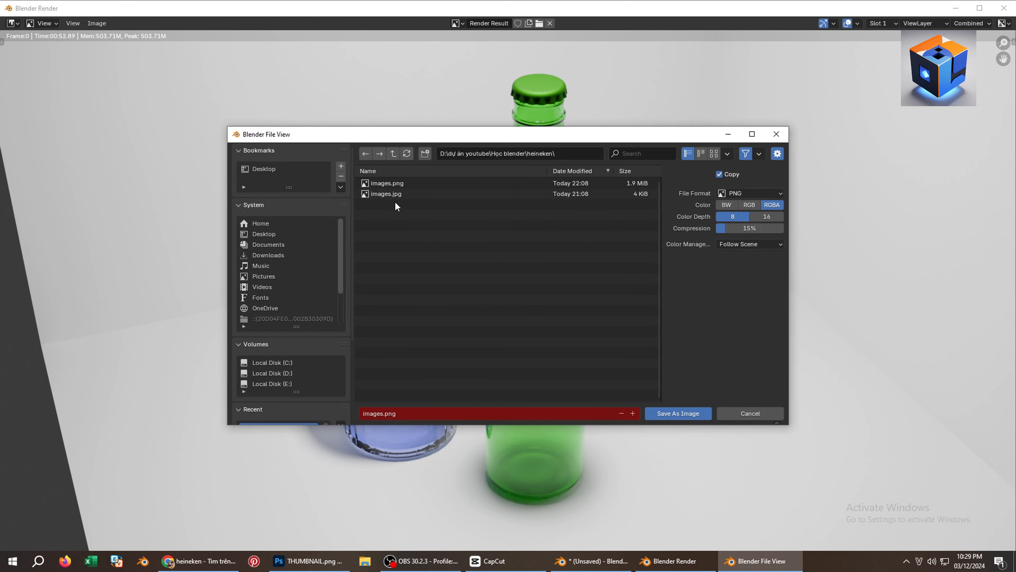
left_click(366, 194)
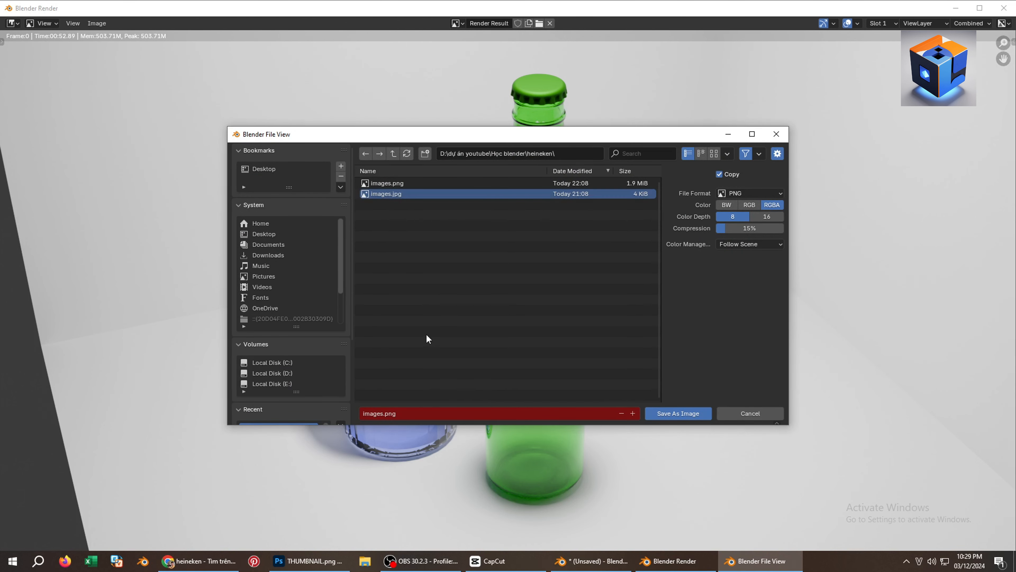
left_click(418, 412)
key("Return")
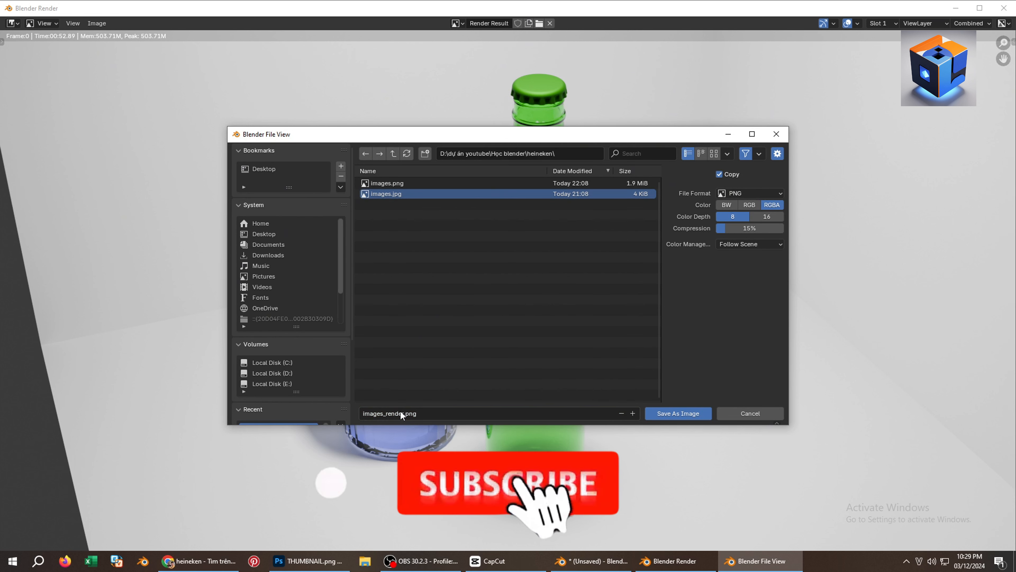
key("Return")
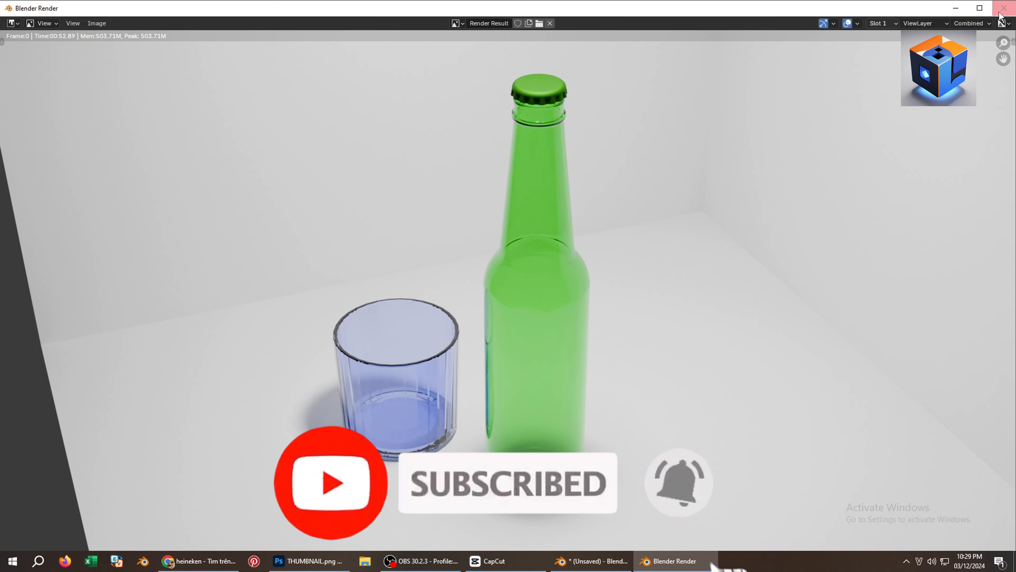